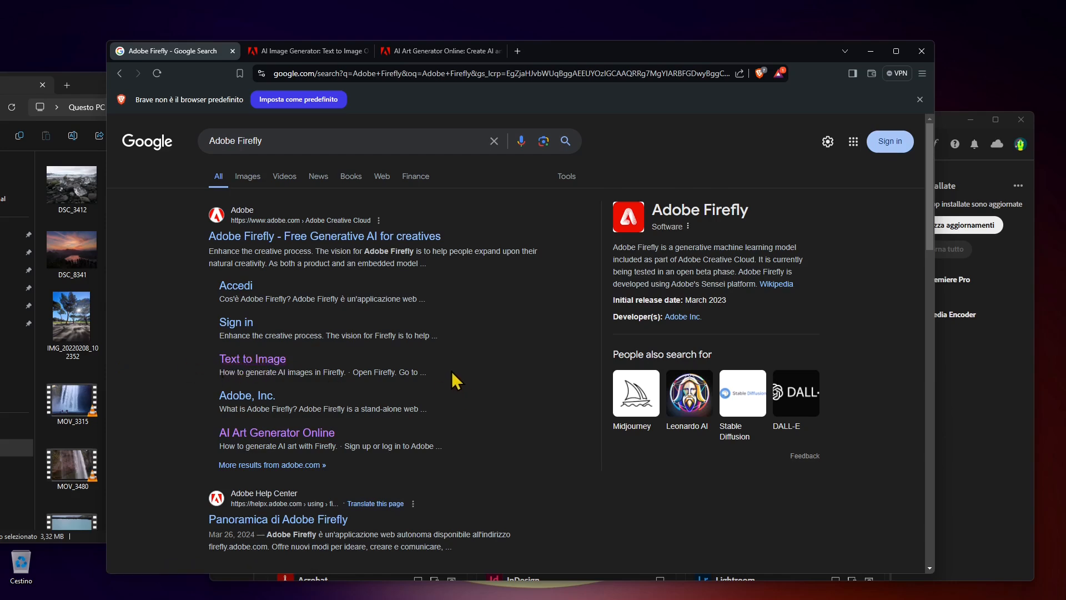
Step: Look through the photos in the Foto e Video folder, previewing DSC_2765 and DSC_3452
{"action": "left_click_drag", "start_coordinate": [89, 91], "coordinate": [166, 91]}
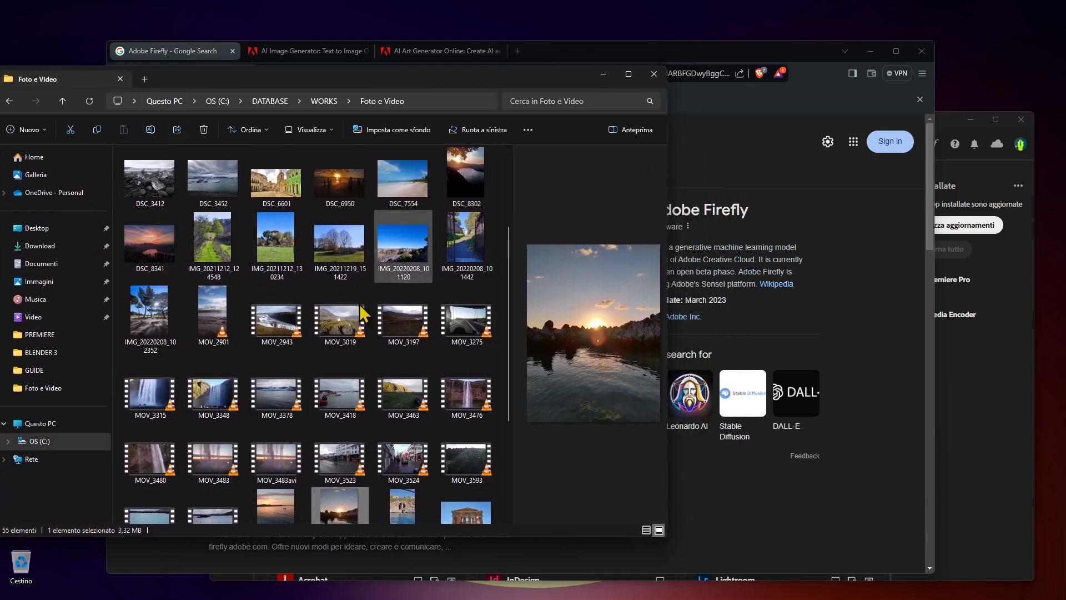
{"action": "scroll", "coordinate": [278, 317], "scroll_direction": "up", "scroll_amount": 3}
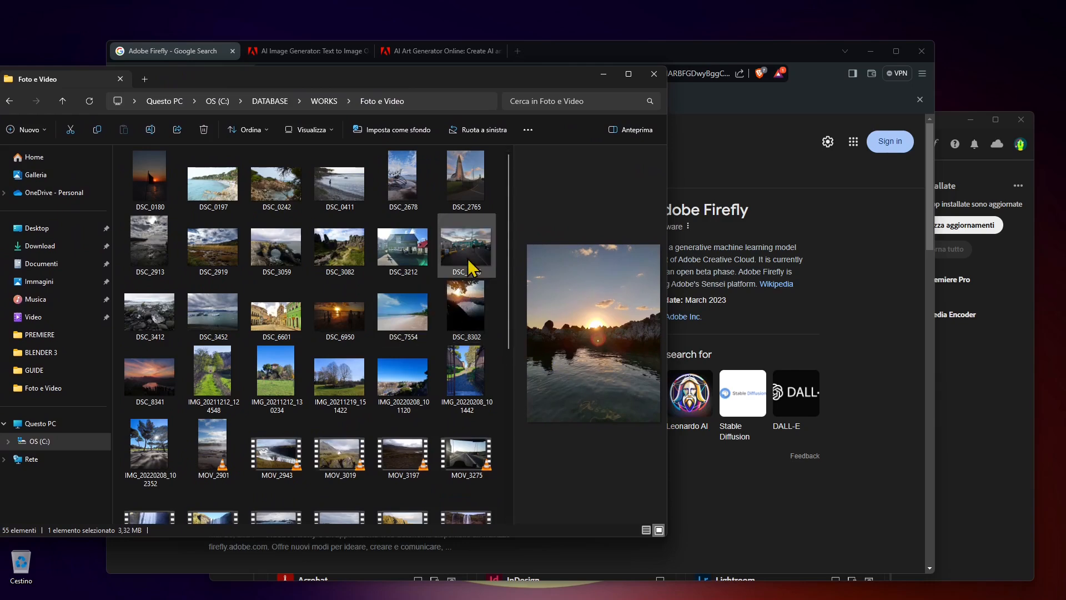
{"action": "left_click", "coordinate": [467, 184]}
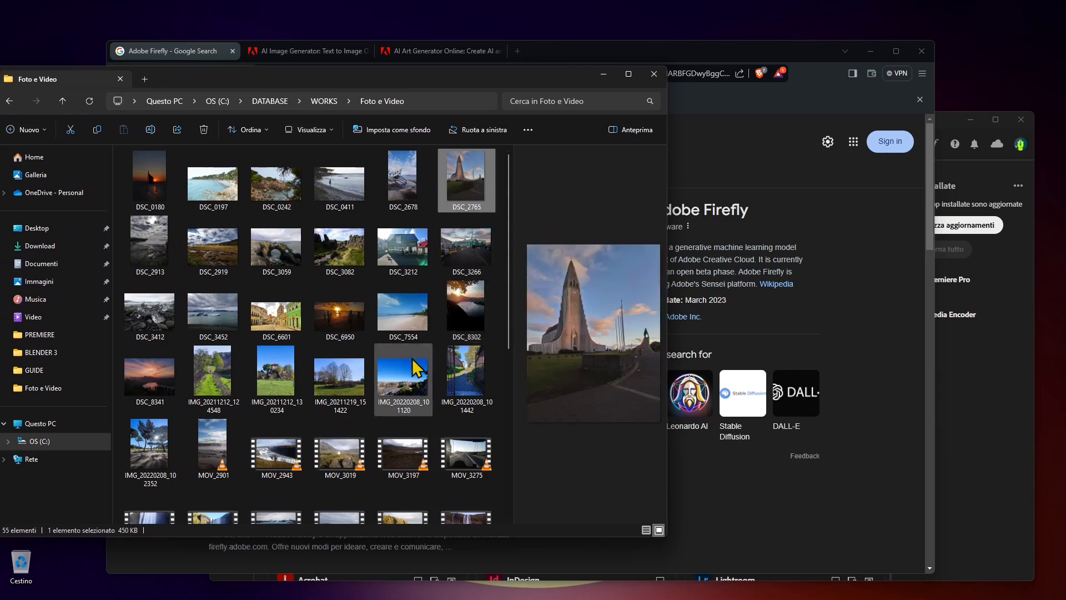
{"action": "left_click", "coordinate": [191, 318]}
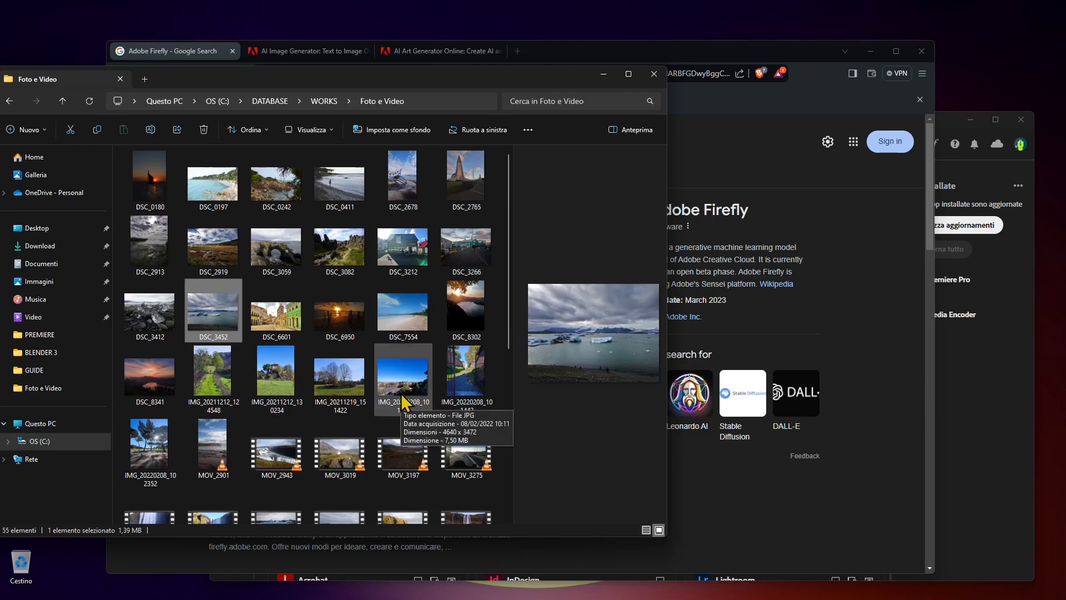
{"action": "left_click", "coordinate": [487, 205]}
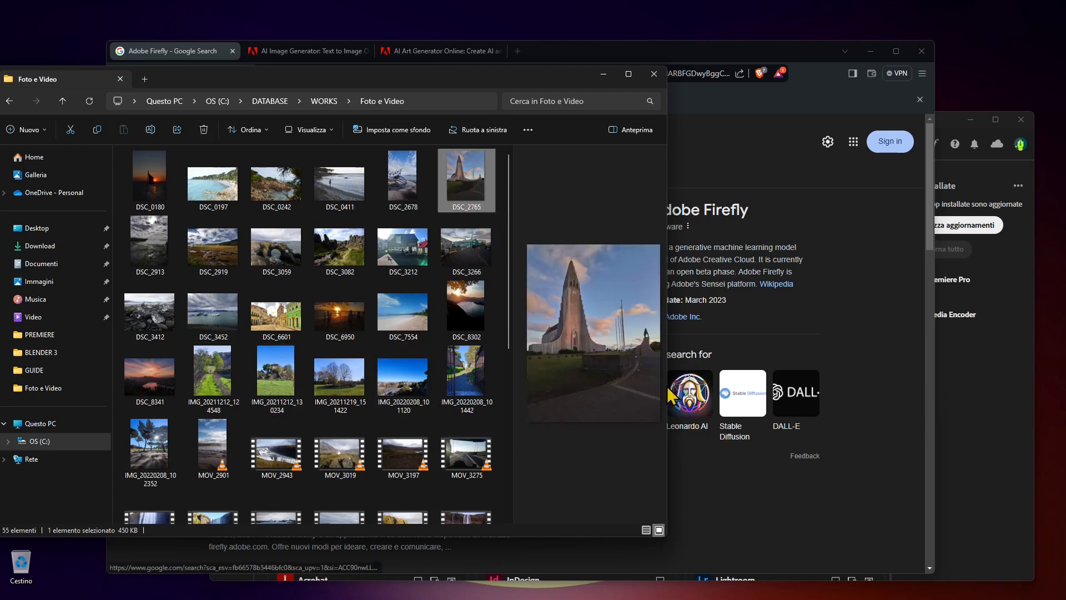
Step: Switch back to the browser and view Adobe's Text to Image page alongside the Adobe Firefly search results
{"action": "left_click", "coordinate": [576, 54]}
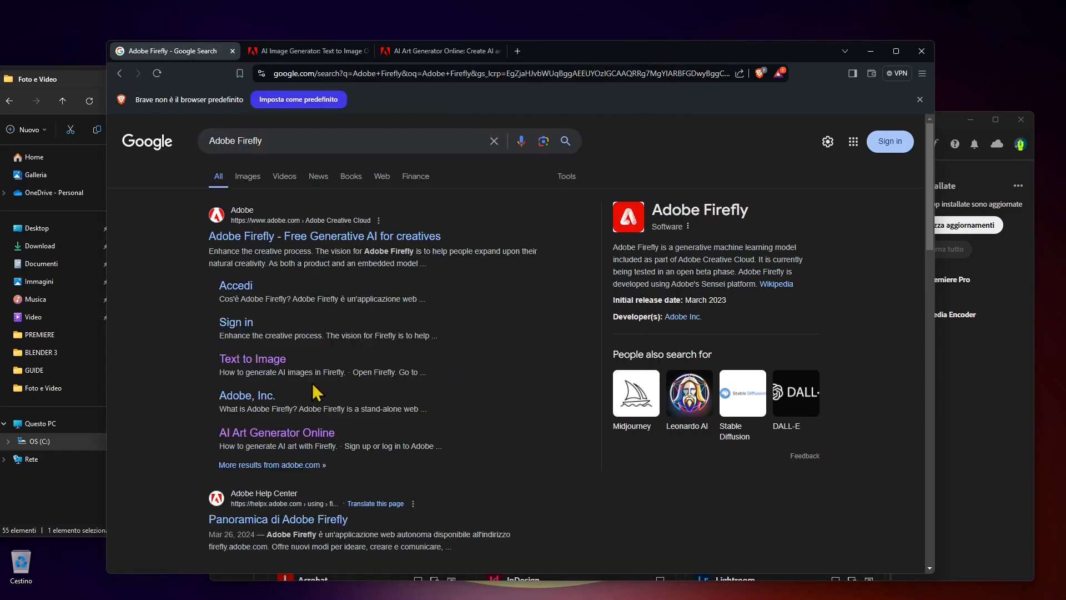
{"action": "right_click", "coordinate": [254, 363]}
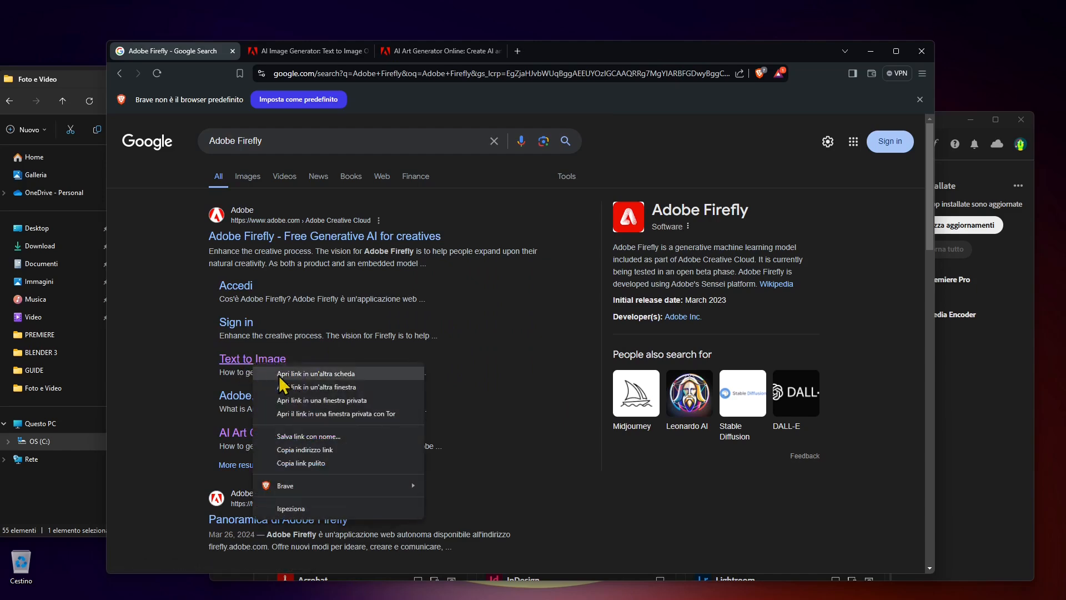
{"action": "left_click", "coordinate": [298, 50]}
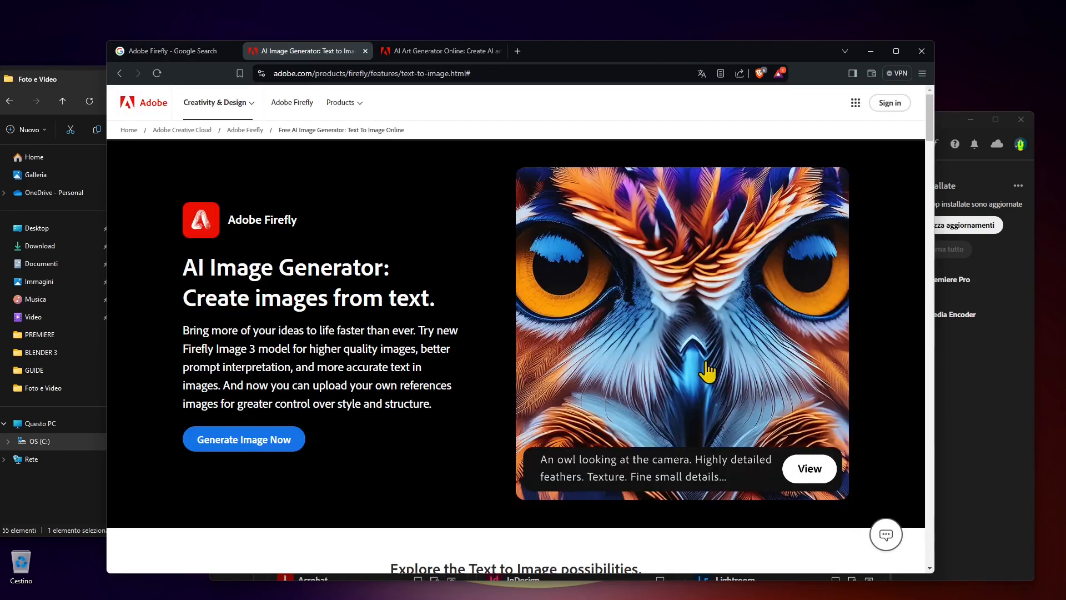
{"action": "left_click", "coordinate": [163, 50]}
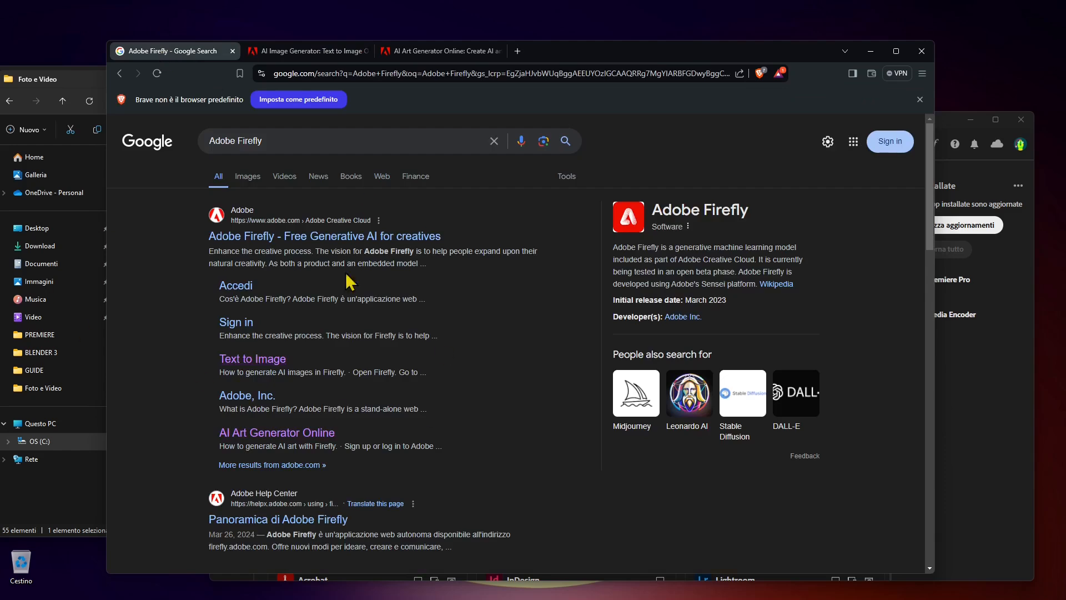
Step: Open Adobe's main Firefly product page from the search results and review its generative AI features
{"action": "left_click", "coordinate": [249, 236]}
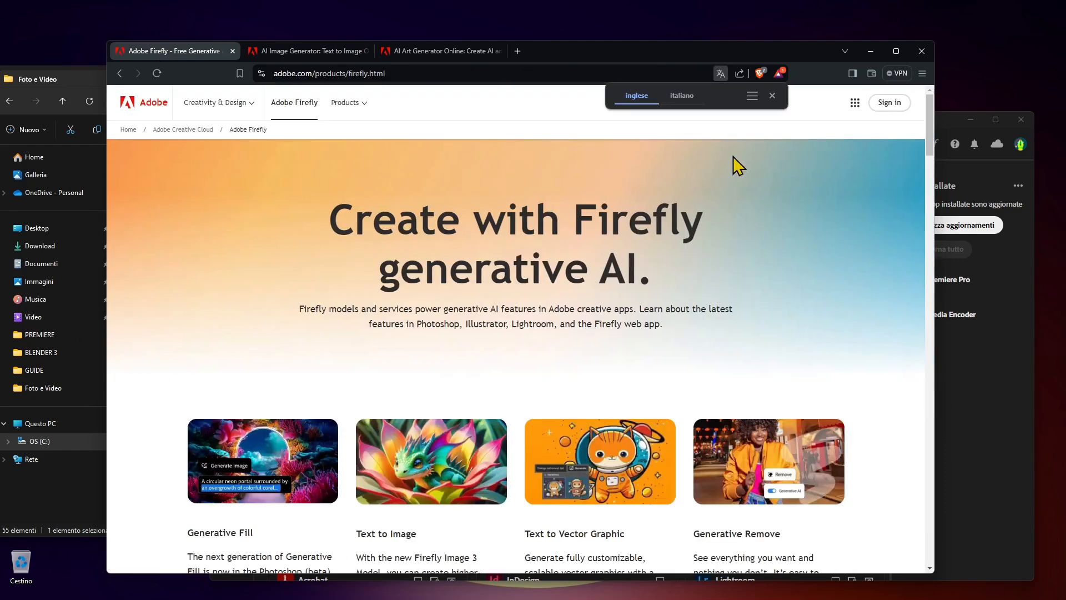
{"action": "left_click", "coordinate": [772, 97]}
{"action": "scroll", "coordinate": [578, 219], "scroll_direction": "down", "scroll_amount": 1}
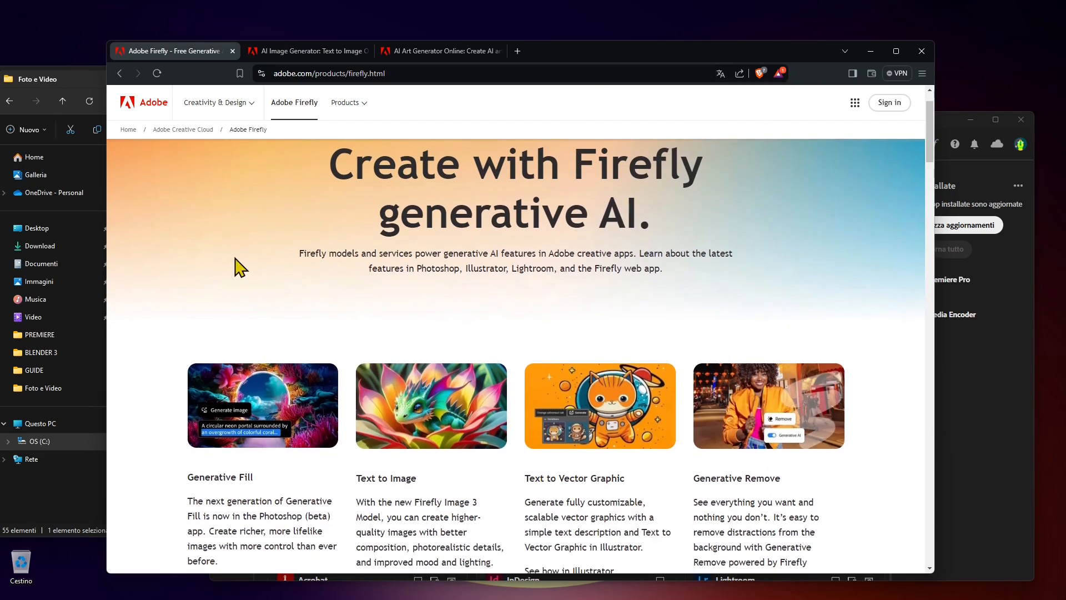
{"action": "scroll", "coordinate": [234, 257], "scroll_direction": "up", "scroll_amount": 1}
{"action": "scroll", "coordinate": [765, 289], "scroll_direction": "down", "scroll_amount": 3}
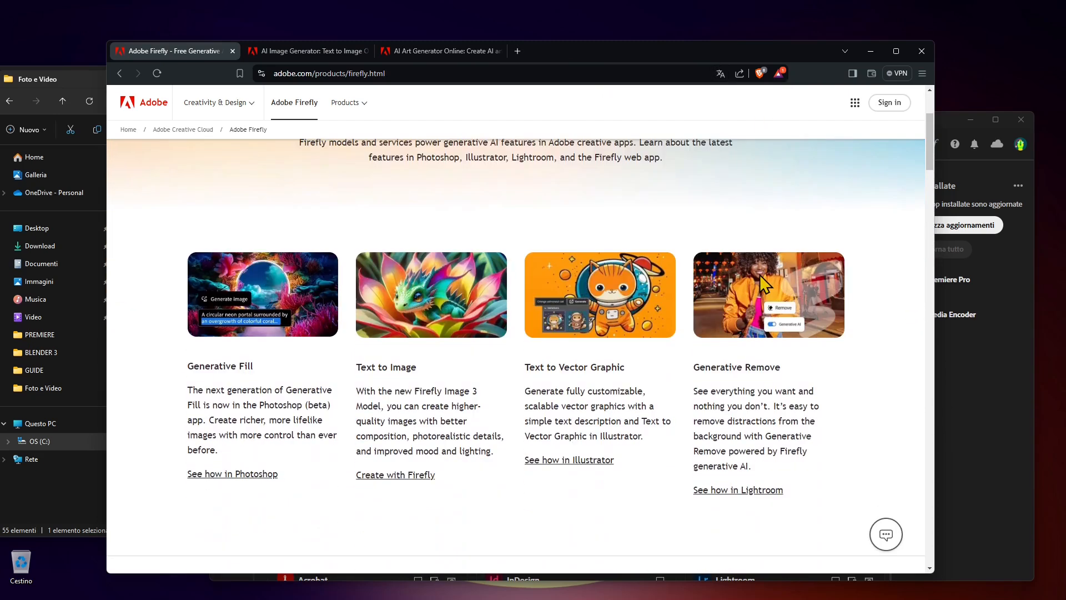
{"action": "scroll", "coordinate": [759, 273], "scroll_direction": "down", "scroll_amount": 1}
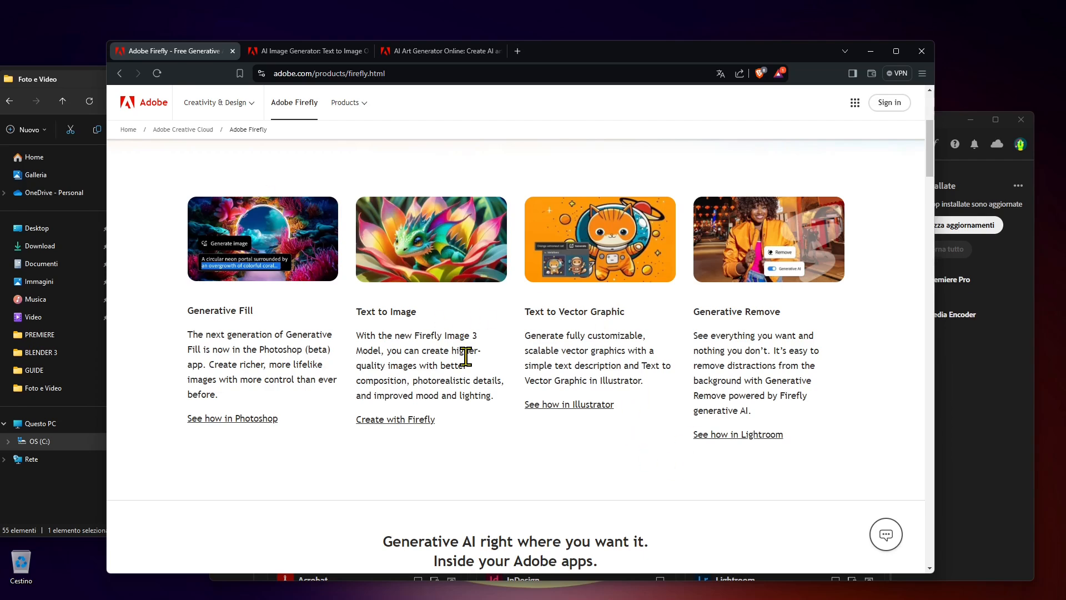
{"action": "scroll", "coordinate": [483, 306], "scroll_direction": "down", "scroll_amount": 3}
{"action": "scroll", "coordinate": [510, 257], "scroll_direction": "down", "scroll_amount": 4}
{"action": "scroll", "coordinate": [621, 426], "scroll_direction": "up", "scroll_amount": 10}
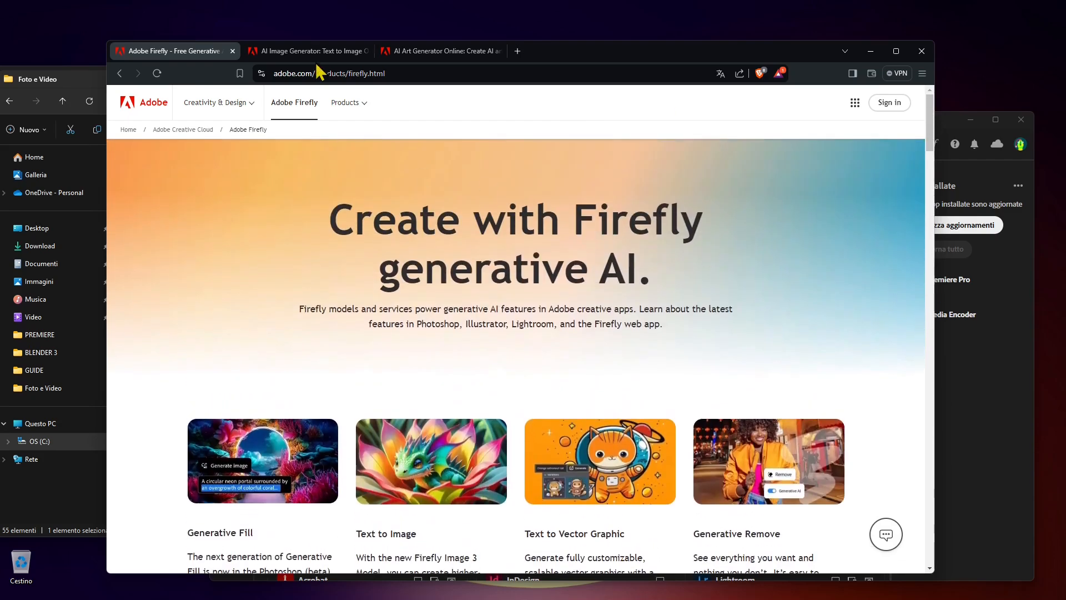
Step: Launch Firefly's Text to image generator from the AI Image Generator page and browse its gallery of sample images
{"action": "left_click", "coordinate": [314, 51]}
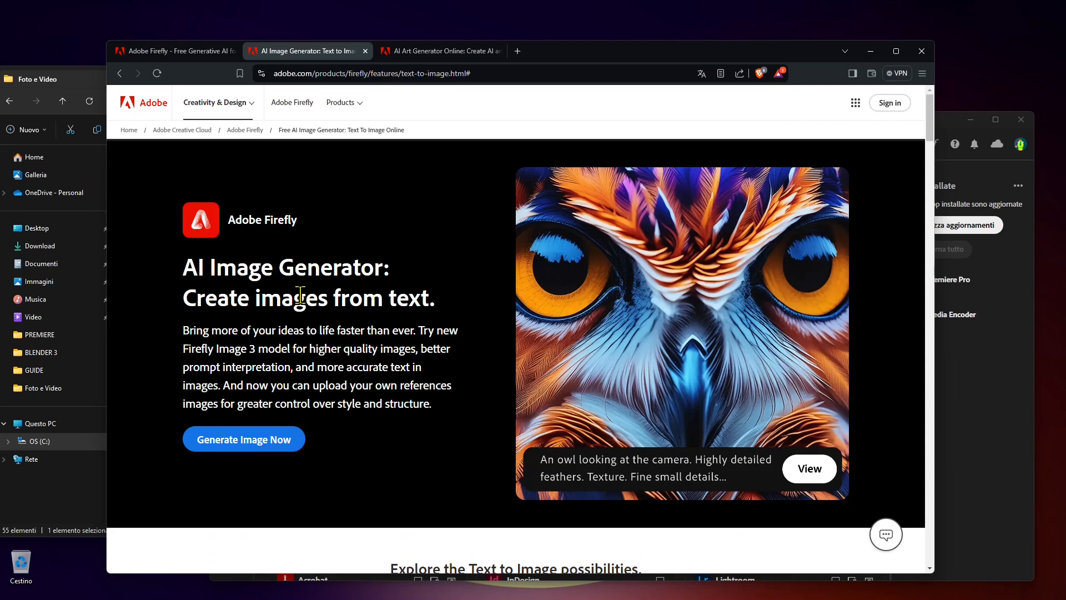
{"action": "triple_click", "coordinate": [203, 303]}
{"action": "left_click", "coordinate": [284, 442]}
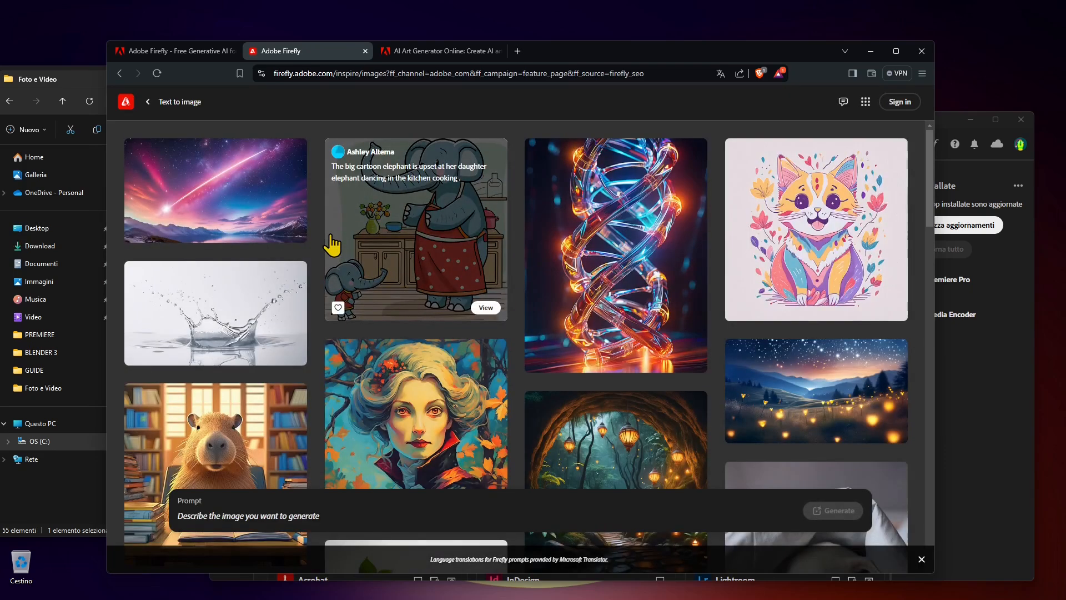
{"action": "scroll", "coordinate": [389, 289], "scroll_direction": "down", "scroll_amount": 6}
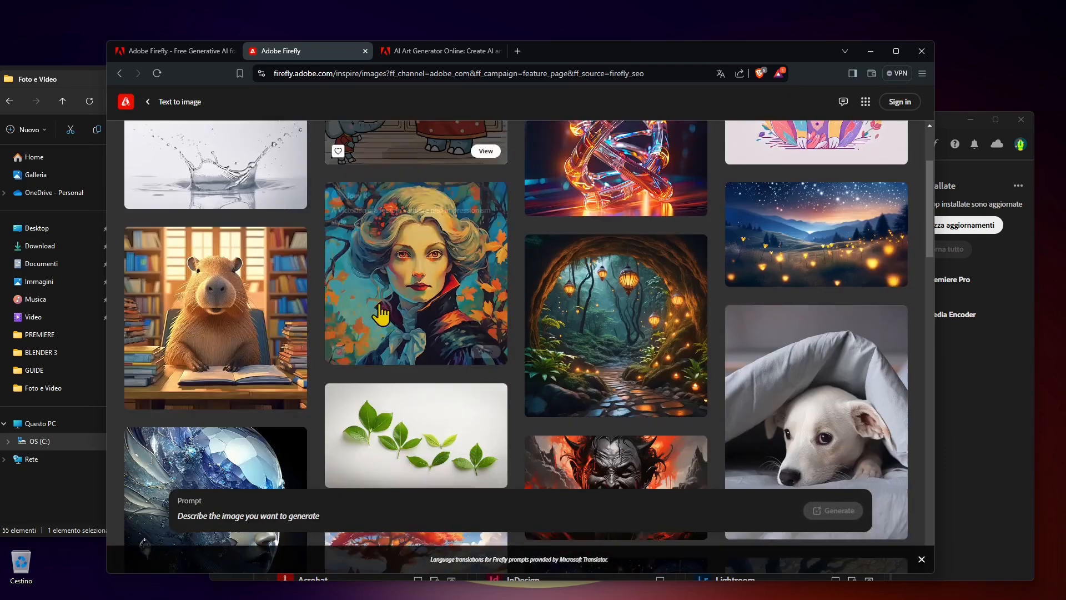
{"action": "scroll", "coordinate": [800, 357], "scroll_direction": "down", "scroll_amount": 12}
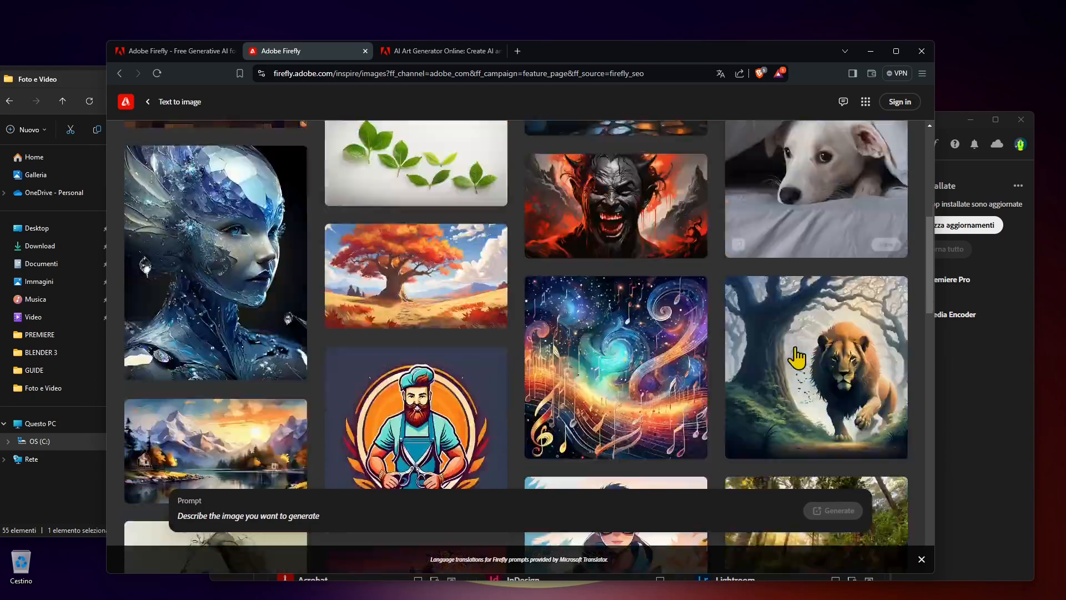
{"action": "scroll", "coordinate": [481, 345], "scroll_direction": "down", "scroll_amount": 12}
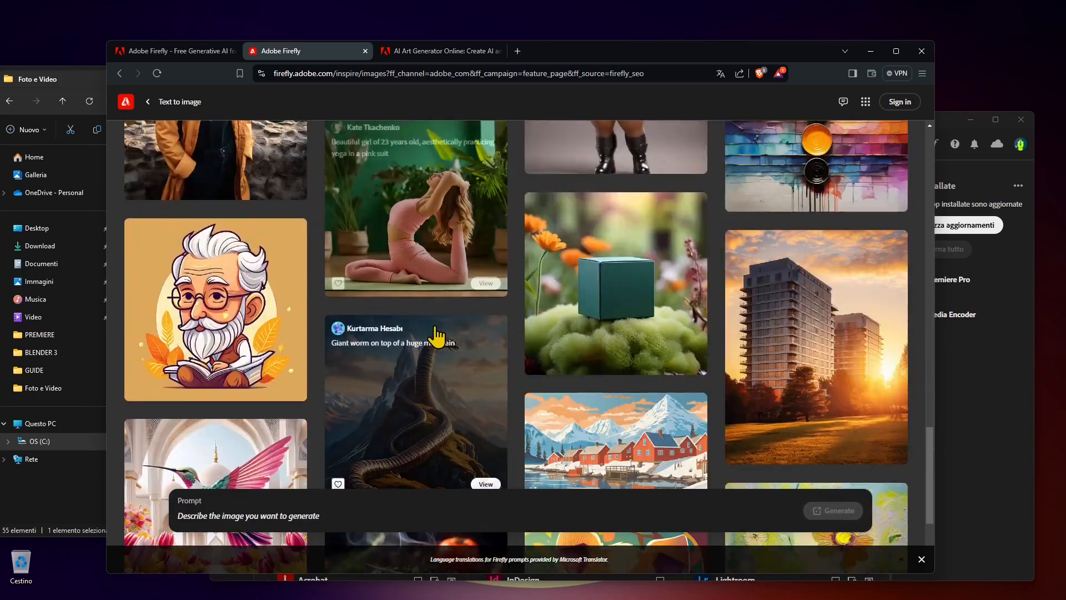
{"action": "scroll", "coordinate": [436, 336], "scroll_direction": "down", "scroll_amount": 14}
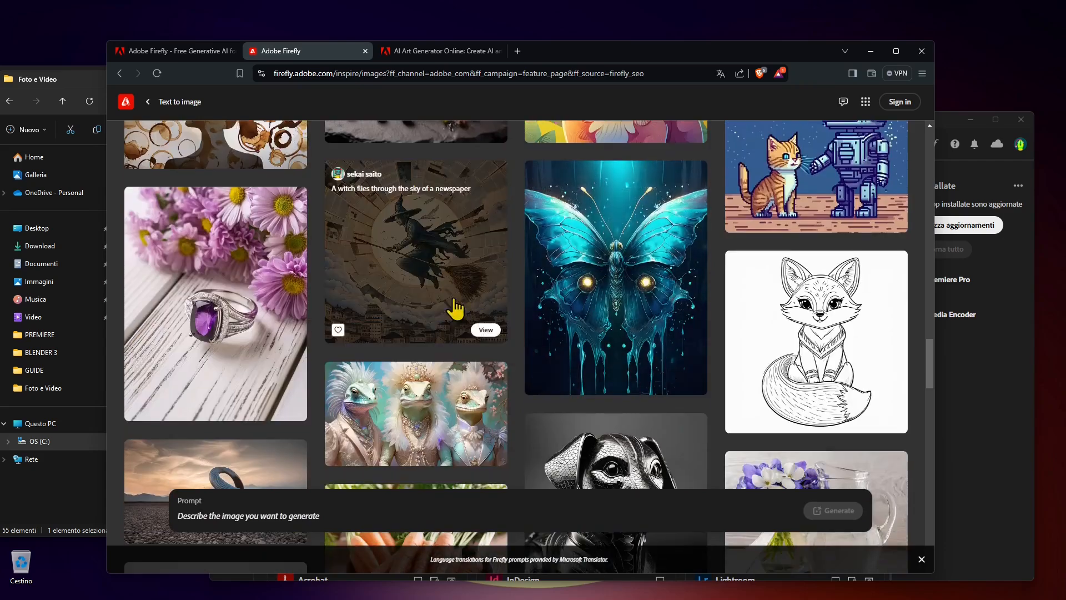
{"action": "scroll", "coordinate": [473, 319], "scroll_direction": "down", "scroll_amount": 2}
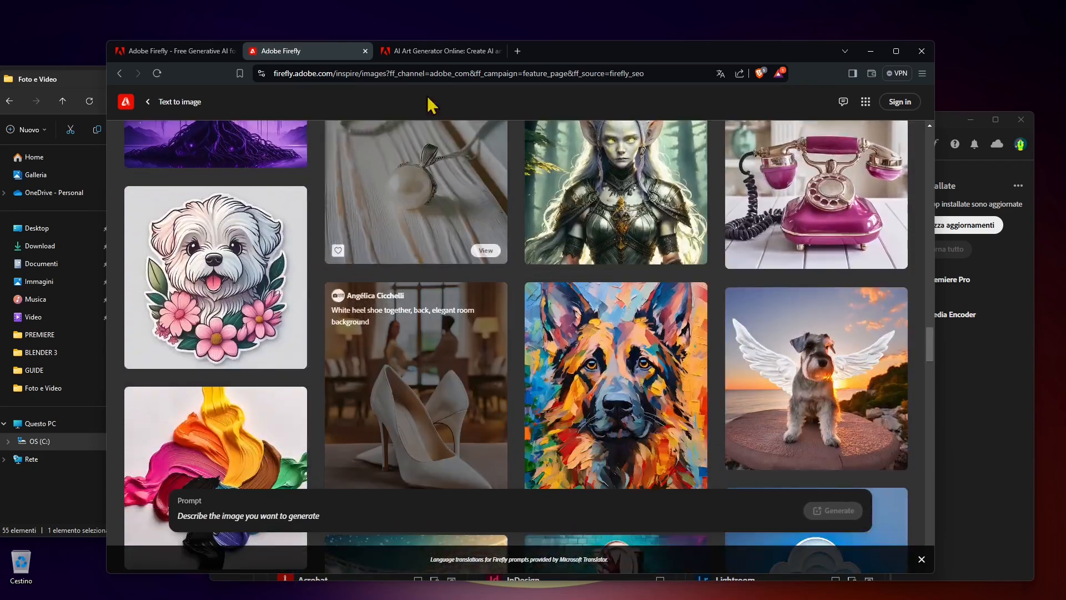
Step: Return to the Adobe Firefly search results and open the Firefly home page through the AI Art Generator page
{"action": "left_click", "coordinate": [172, 51]}
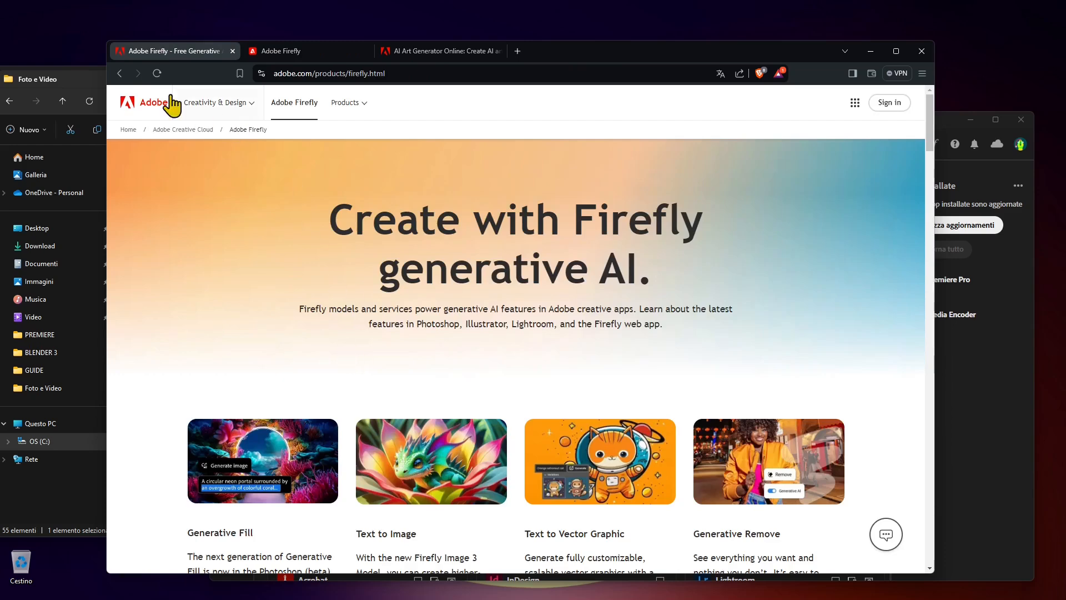
{"action": "left_click", "coordinate": [120, 73]}
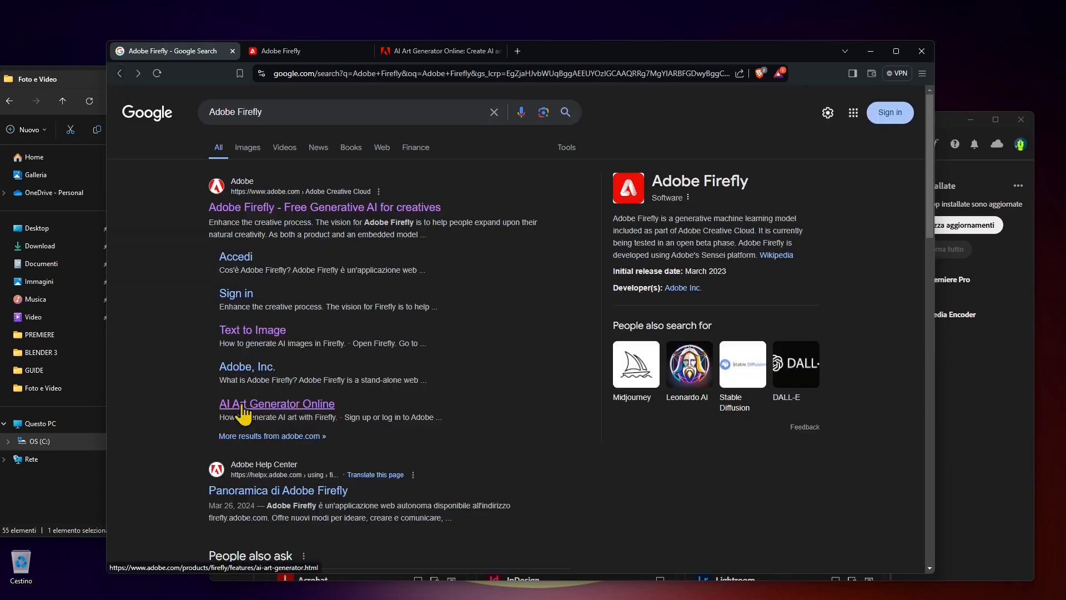
{"action": "left_click", "coordinate": [438, 51]}
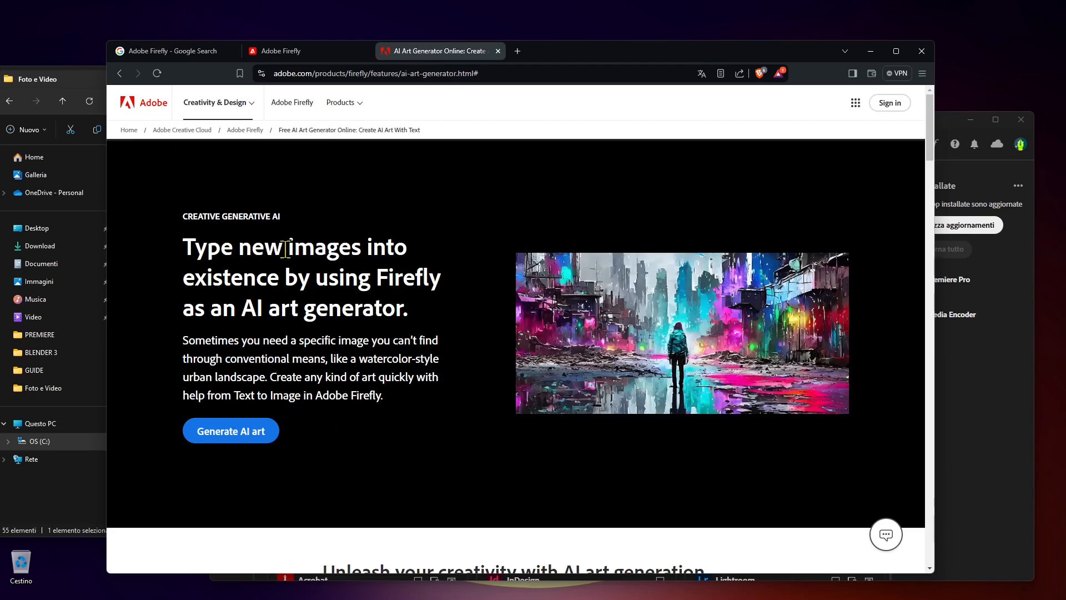
{"action": "left_click", "coordinate": [261, 436]}
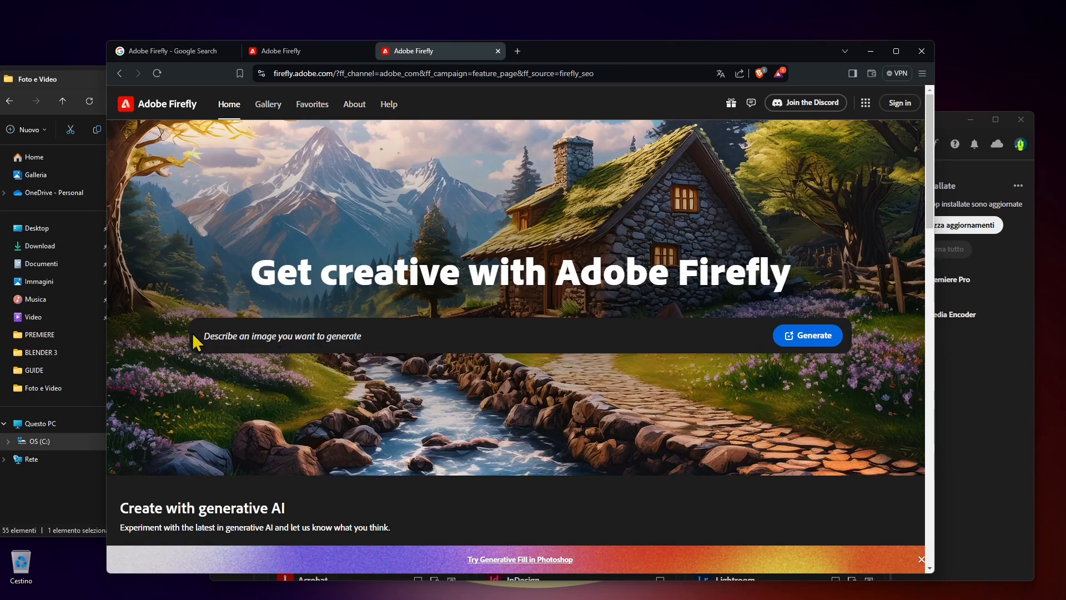
{"action": "left_click", "coordinate": [254, 340]}
{"action": "type", "text": "Beautiful cozy fa"}
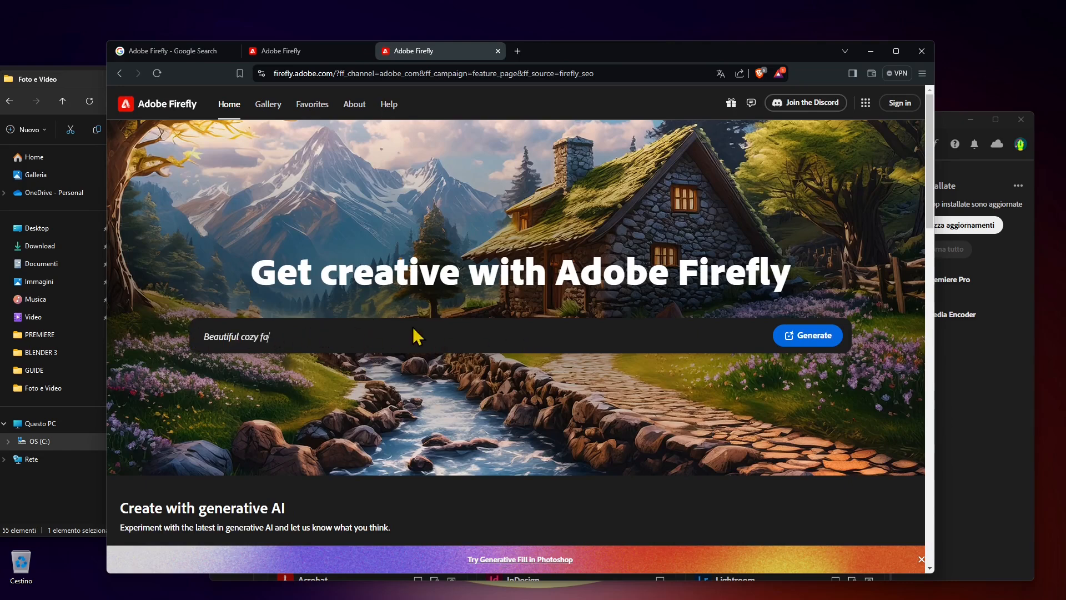
{"action": "type", "text": "ntasy stone cottage in a spring f"}
Step: Switch to Creative Cloud Desktop and enlarge its window to show more of the app catalogue
{"action": "left_click", "coordinate": [951, 136]}
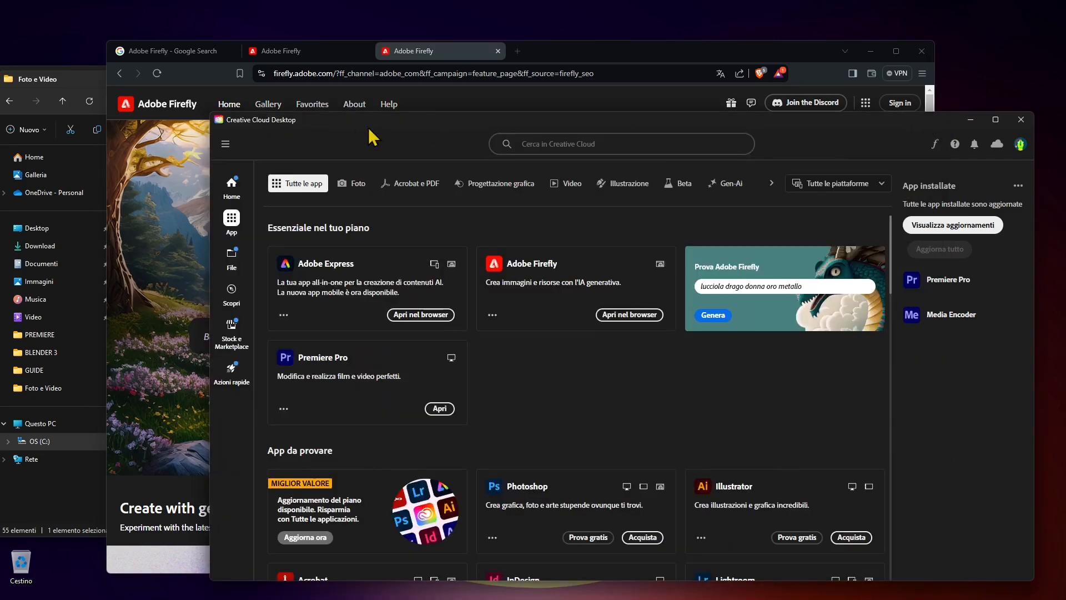
{"action": "mouse_move", "coordinate": [421, 121]}
{"action": "left_mouse_down"}
{"action": "mouse_move", "coordinate": [314, 111]}
{"action": "mouse_move", "coordinate": [404, 88]}
{"action": "mouse_move", "coordinate": [392, 104]}
{"action": "mouse_move", "coordinate": [405, 119]}
{"action": "left_mouse_up"}
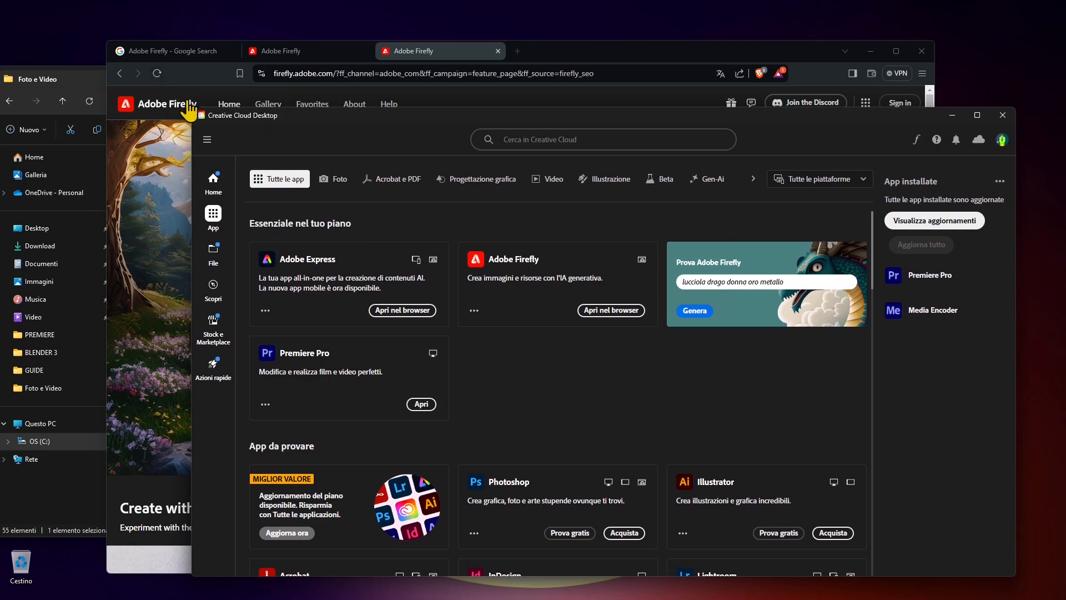
{"action": "left_click_drag", "start_coordinate": [192, 109], "coordinate": [23, 27]}
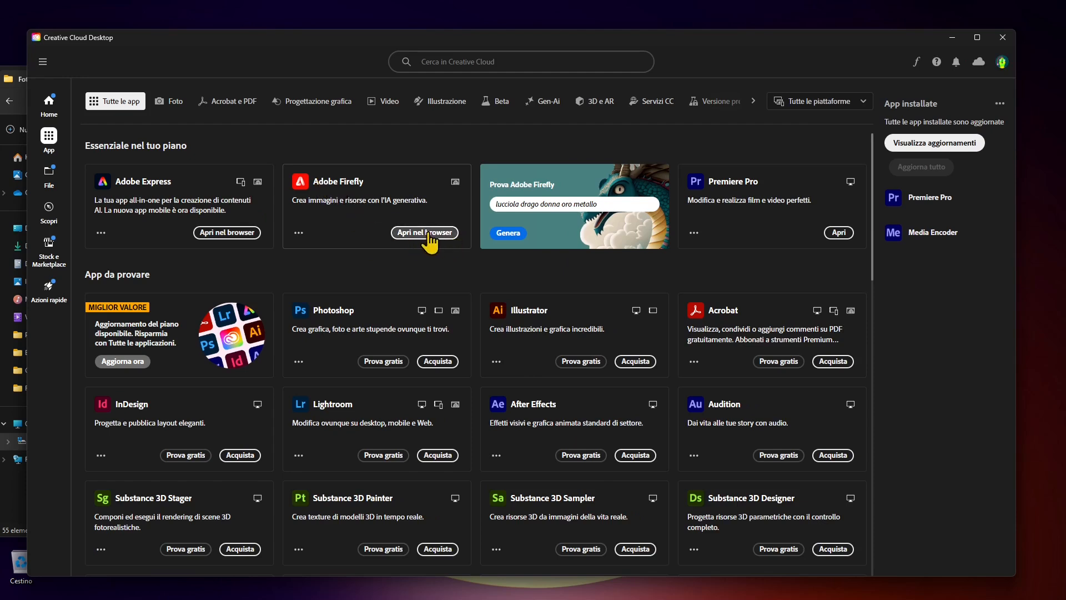
Step: Replace the sample Firefly prompt with "Girl Knight fighiting a firefly dragon on mountain" and generate the images
{"action": "left_click", "coordinate": [531, 204]}
{"action": "left_click_drag", "start_coordinate": [603, 206], "coordinate": [495, 219]}
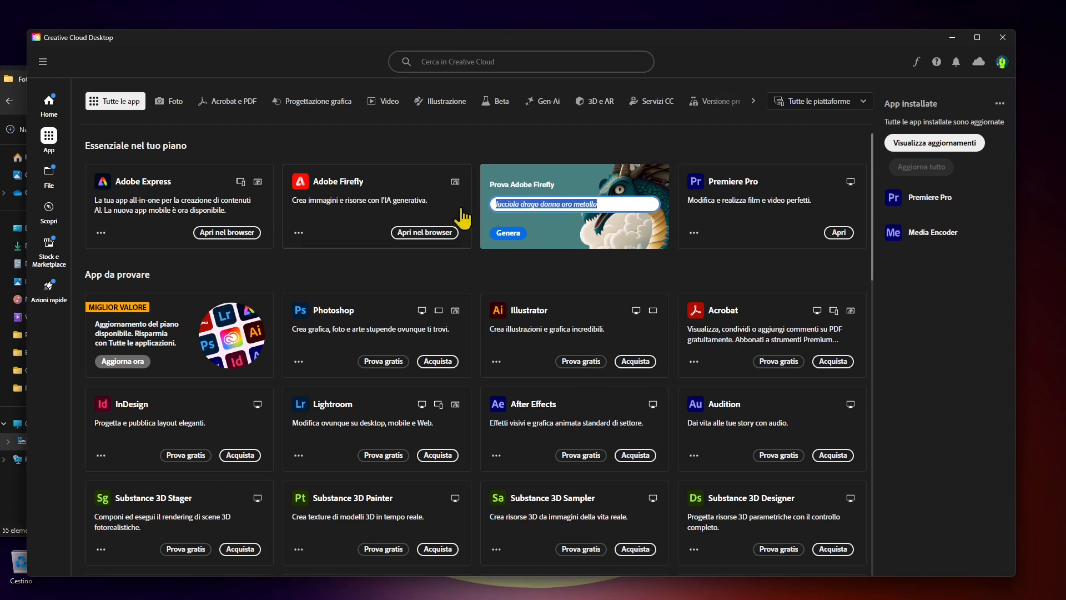
{"action": "key", "text": "BackSpace"}
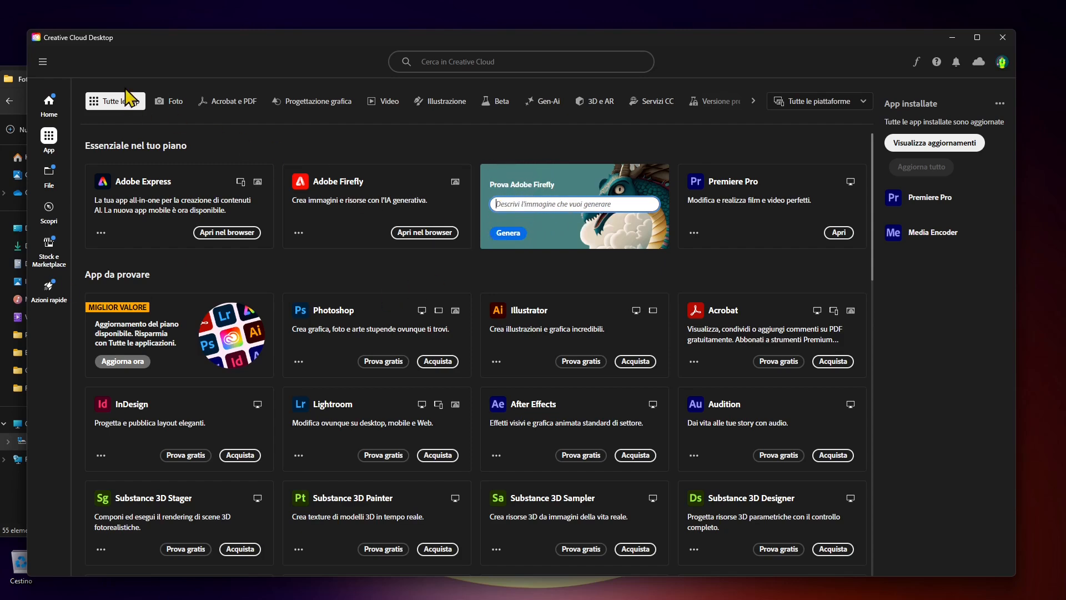
{"action": "mouse_move", "coordinate": [163, 37]}
{"action": "left_mouse_down"}
{"action": "mouse_move", "coordinate": [169, 257]}
{"action": "mouse_move", "coordinate": [155, 22]}
{"action": "left_mouse_up"}
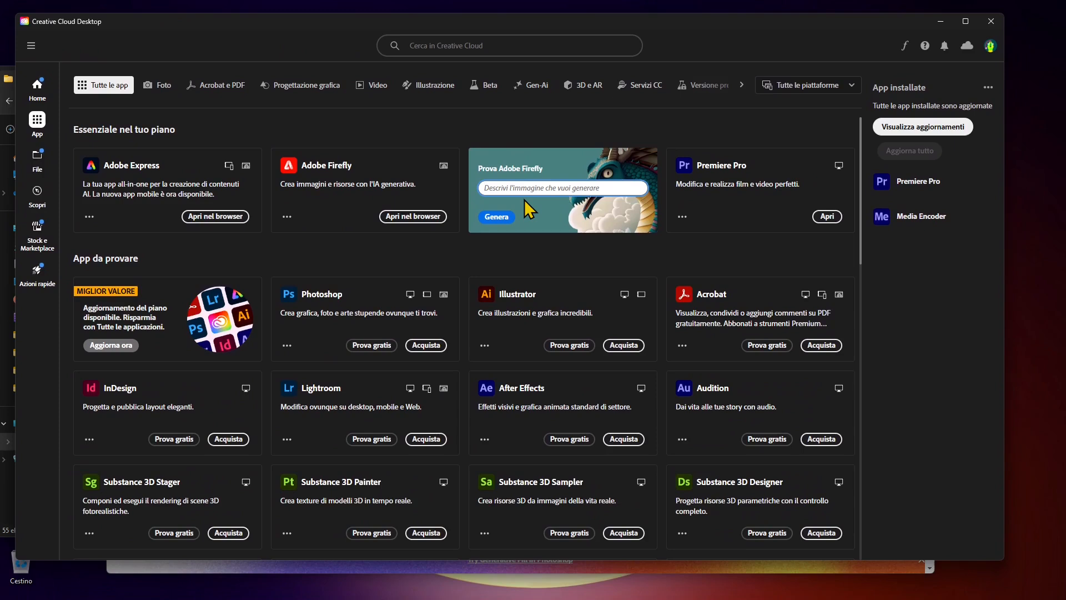
{"action": "type", "text": "G"}
{"action": "type", "text": "on mon"}
{"action": "key", "text": "BackSpace"}
{"action": "type", "text": "untar"}
{"action": "key", "text": "BackSpace"}
{"action": "type", "text": "in"}
{"action": "left_click", "coordinate": [499, 218]}
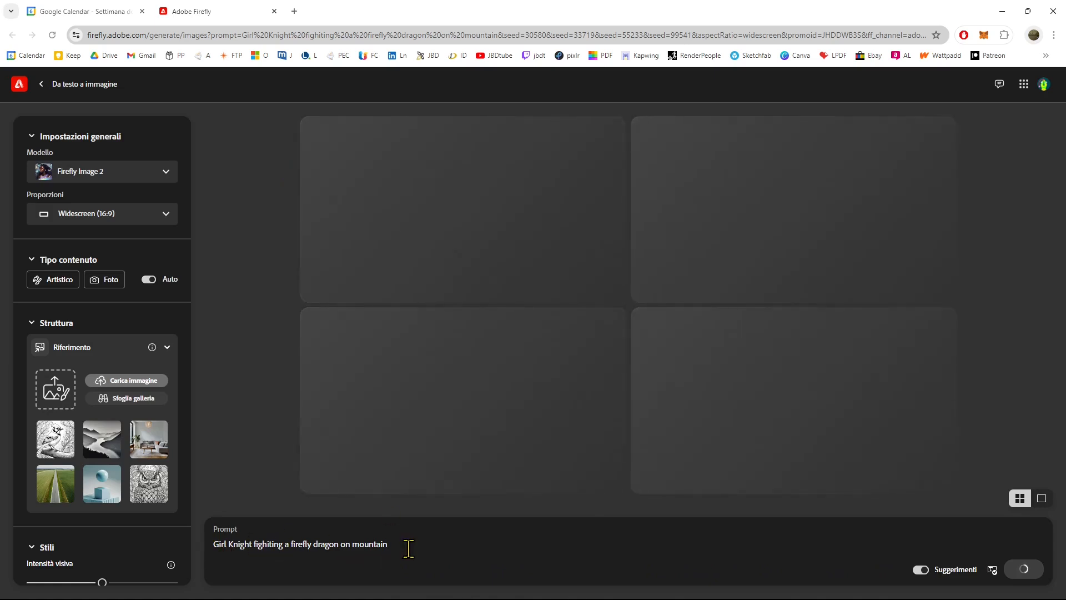
{"action": "left_click_drag", "start_coordinate": [409, 549], "coordinate": [213, 545]}
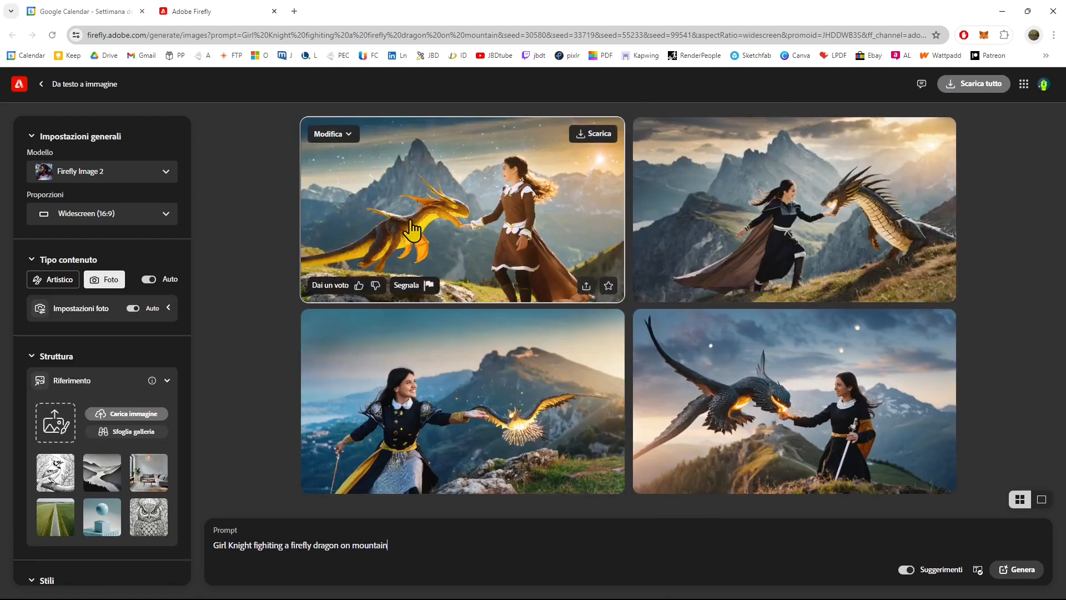
{"action": "left_click", "coordinate": [147, 36]}
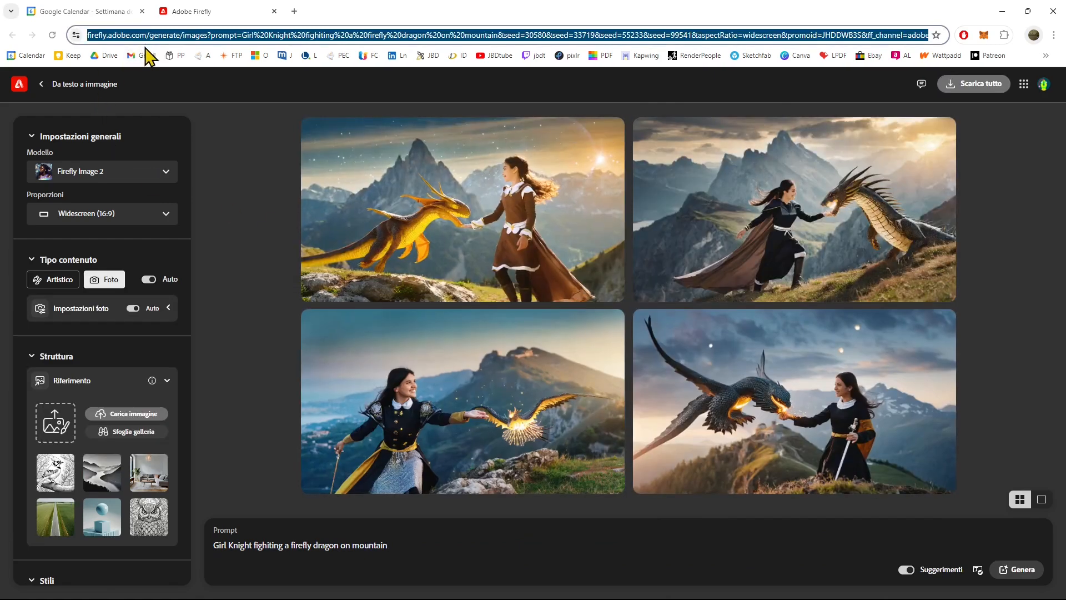
Step: Highlight the firefly.adobe.com domain in the web address of the generated images page
{"action": "left_click", "coordinate": [134, 37]}
{"action": "left_click_drag", "start_coordinate": [171, 35], "coordinate": [113, 42]}
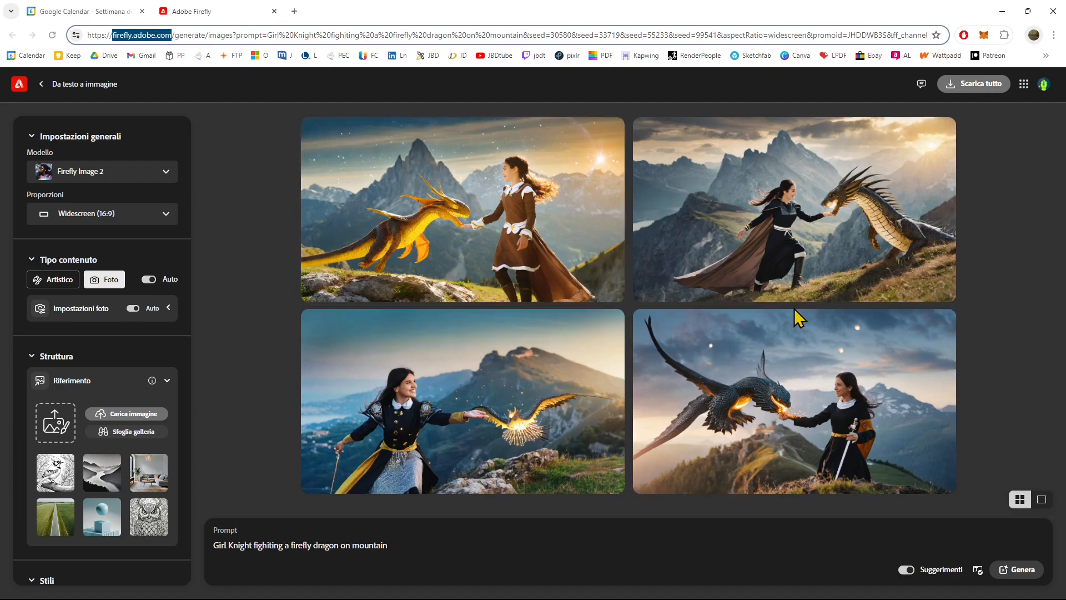
Step: Restore the Firefly browser window to its smaller size and minimize Creative Cloud Desktop
{"action": "double_click", "coordinate": [661, 15]}
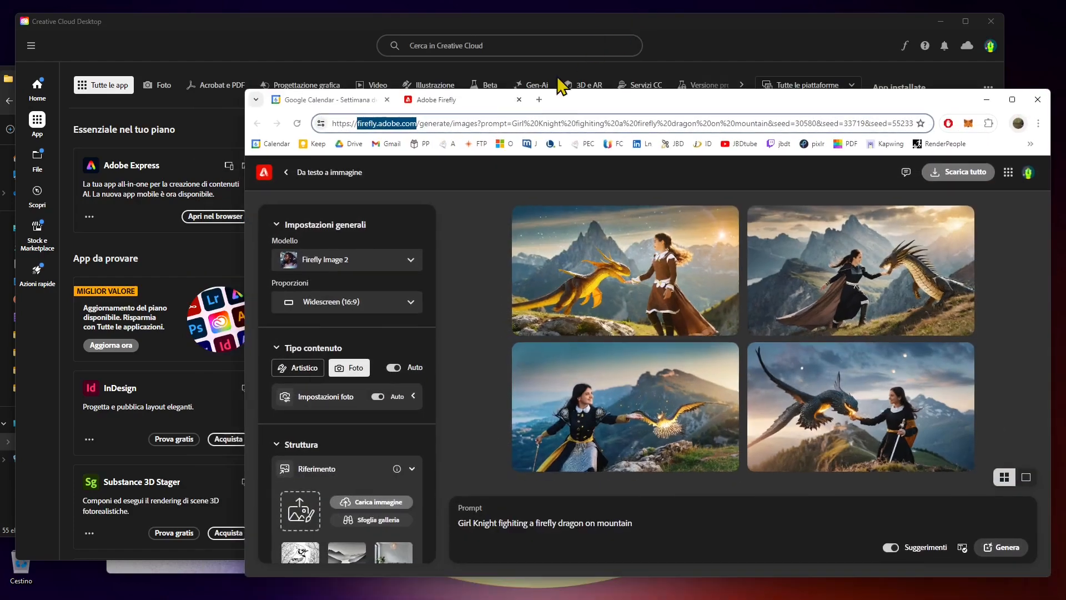
{"action": "left_click", "coordinate": [162, 30]}
{"action": "left_click", "coordinate": [940, 22]}
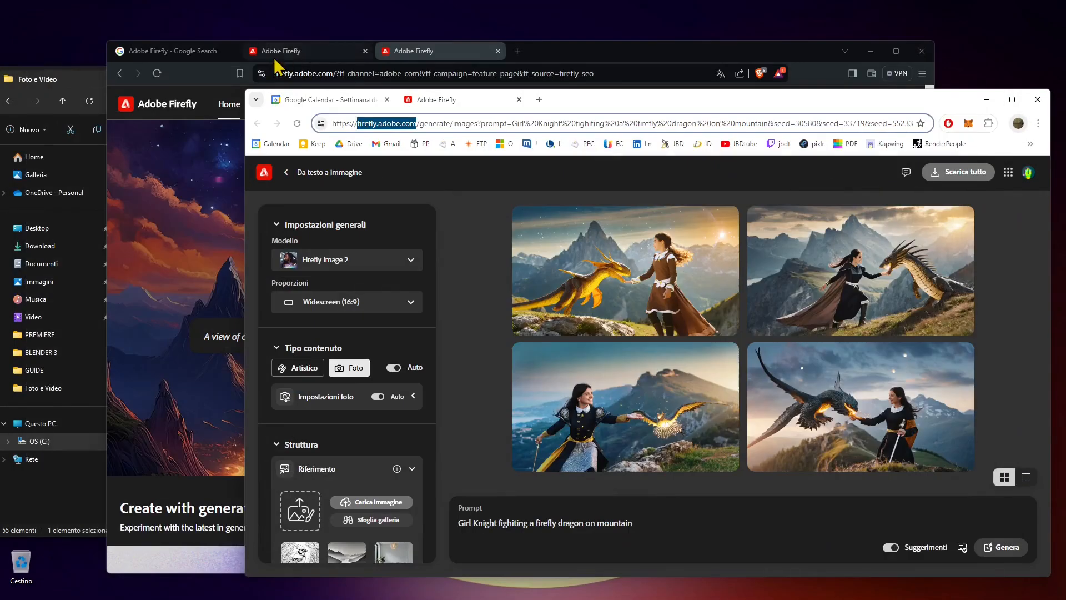
Step: Try filler text in the prompt fields of the signed-out Text to image gallery and the Firefly home page
{"action": "left_click", "coordinate": [294, 51]}
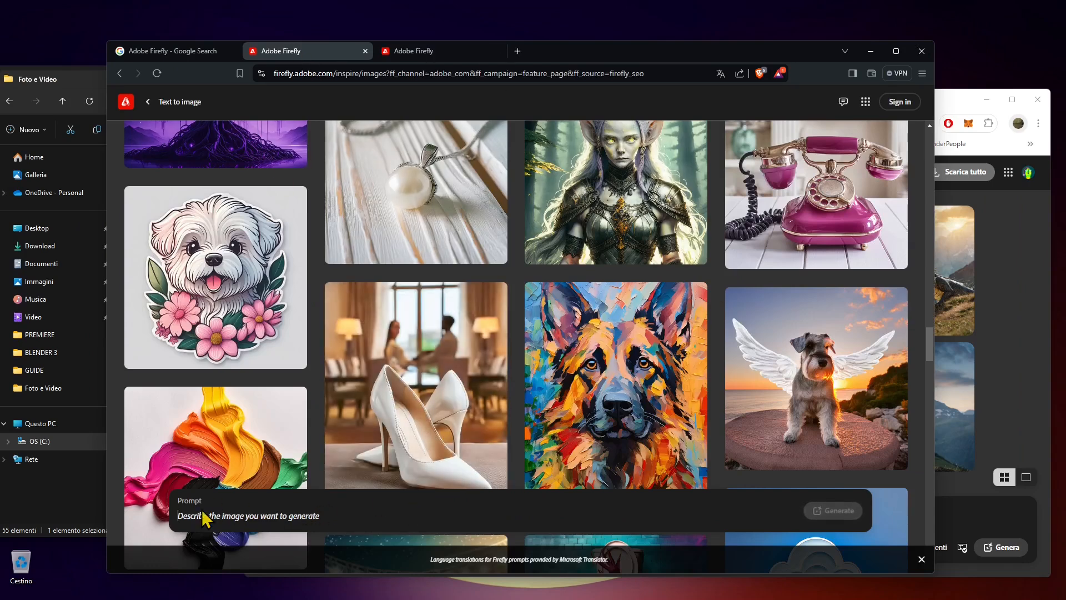
{"action": "type", "text": "acafa afafa"}
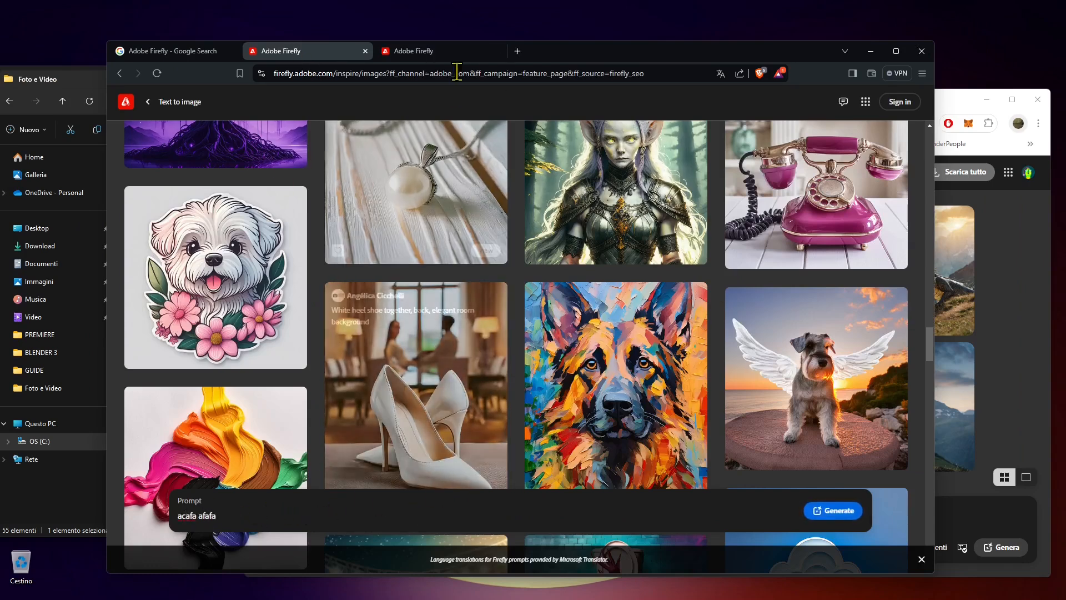
{"action": "key", "text": "ctrl+Tab"}
{"action": "left_click", "coordinate": [342, 340]}
{"action": "key", "text": "BackSpace"}
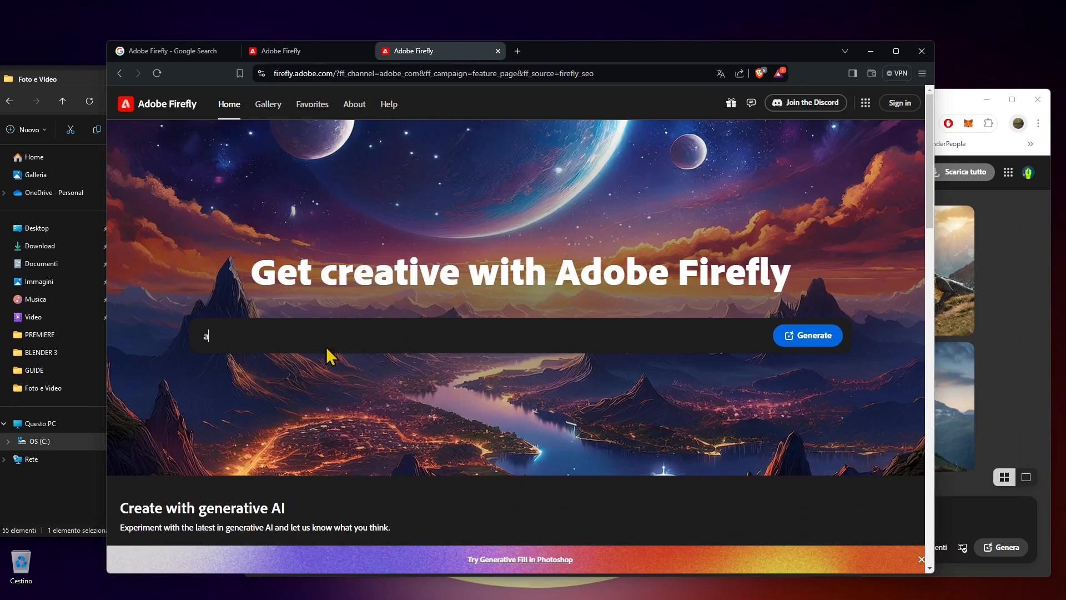
{"action": "type", "text": "aasfasf af asasfafafafafafsas fas af fafs af"}
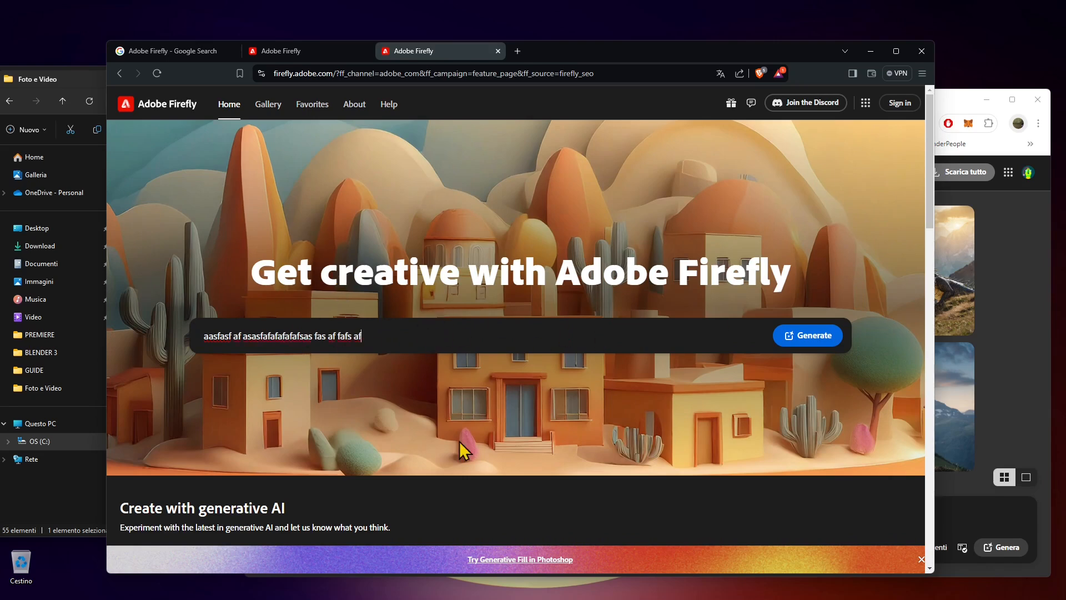
Step: Close the signed-out Firefly pages and the browser window holding the Adobe Firefly search results
{"action": "left_click", "coordinate": [498, 51]}
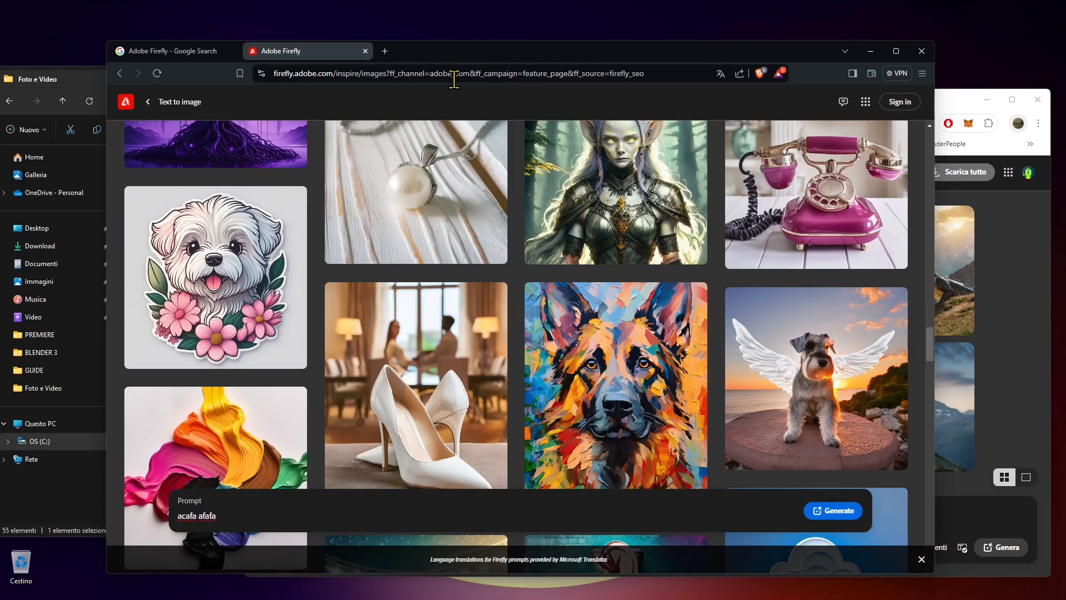
{"action": "scroll", "coordinate": [452, 352], "scroll_direction": "up", "scroll_amount": 15}
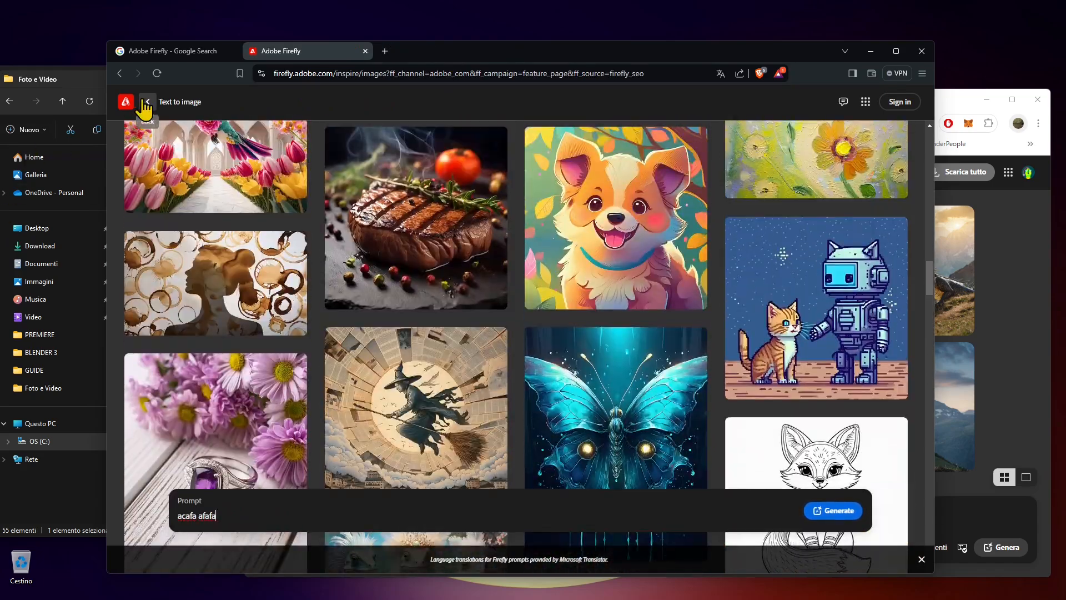
{"action": "left_click", "coordinate": [147, 102]}
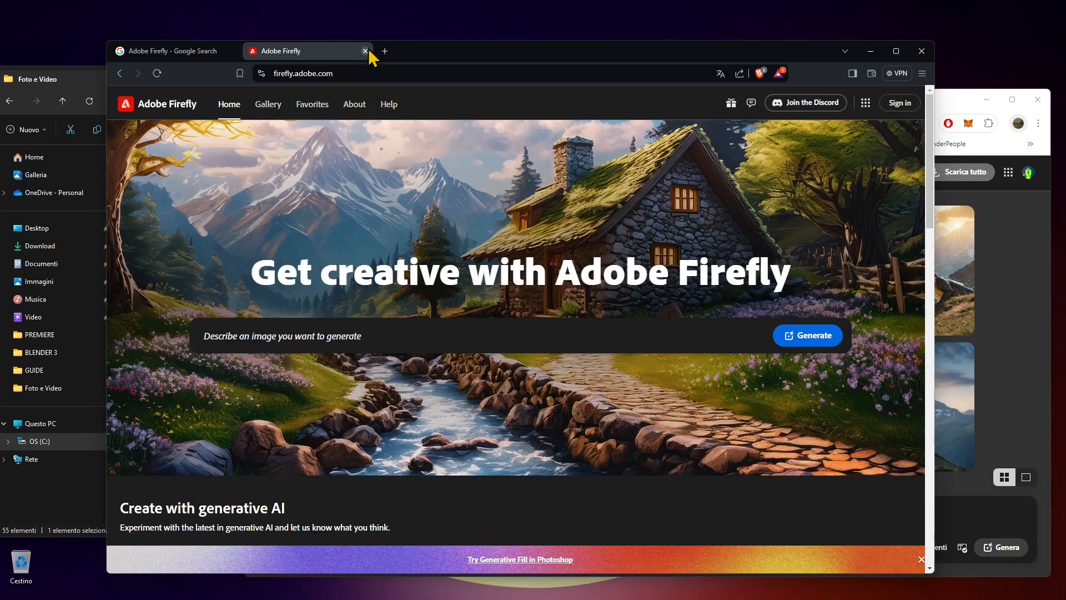
{"action": "left_click", "coordinate": [365, 51]}
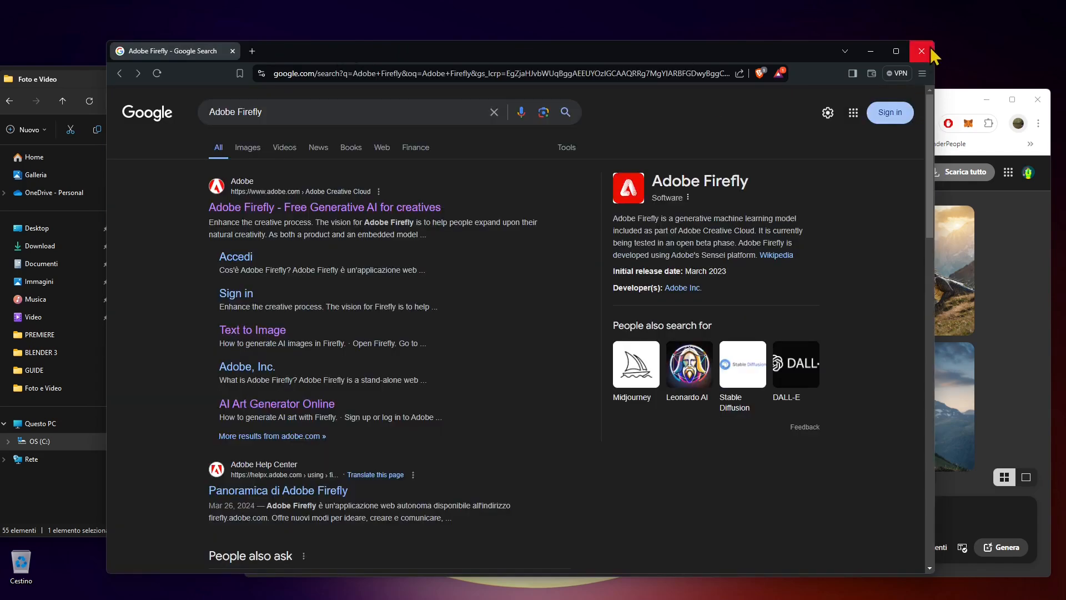
{"action": "left_click", "coordinate": [924, 52]}
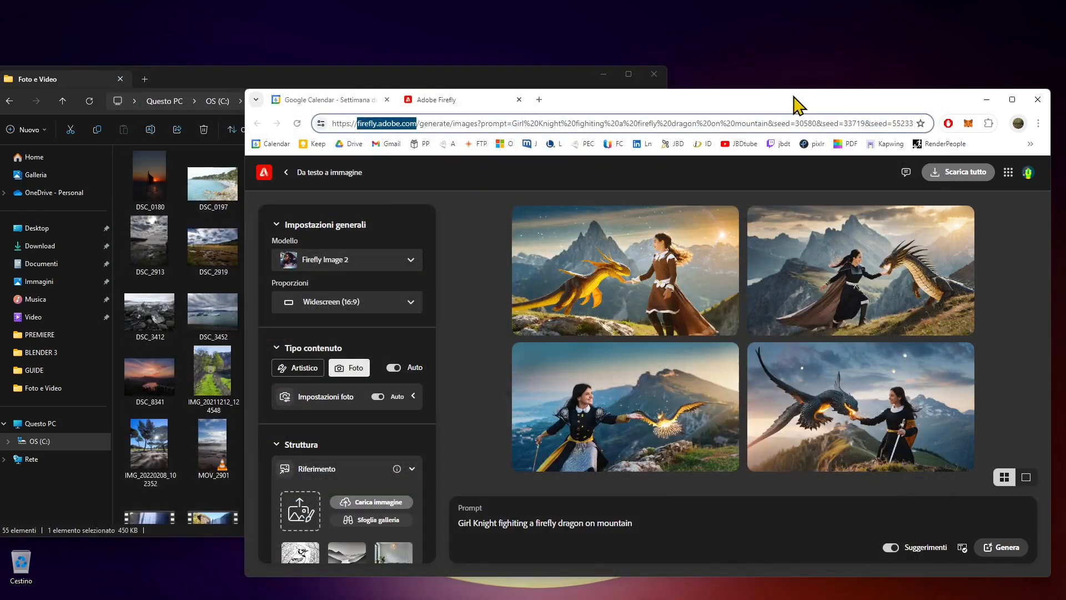
Step: Maximize the signed-in Firefly window and regenerate the knight and dragon images with the Firefly Image 3 (preview) model
{"action": "double_click", "coordinate": [794, 99]}
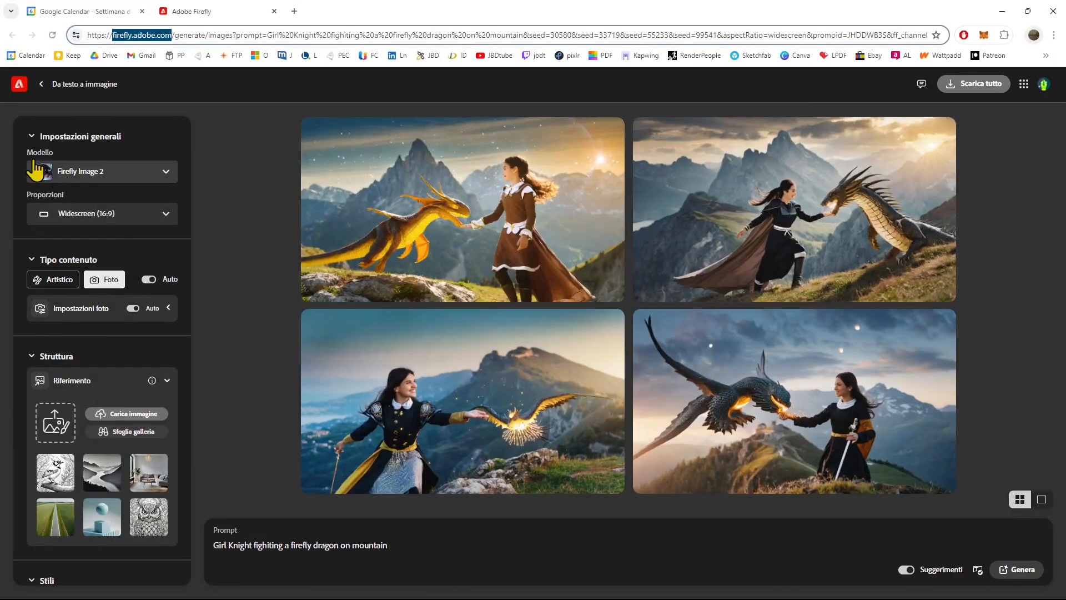
{"action": "left_click", "coordinate": [91, 176]}
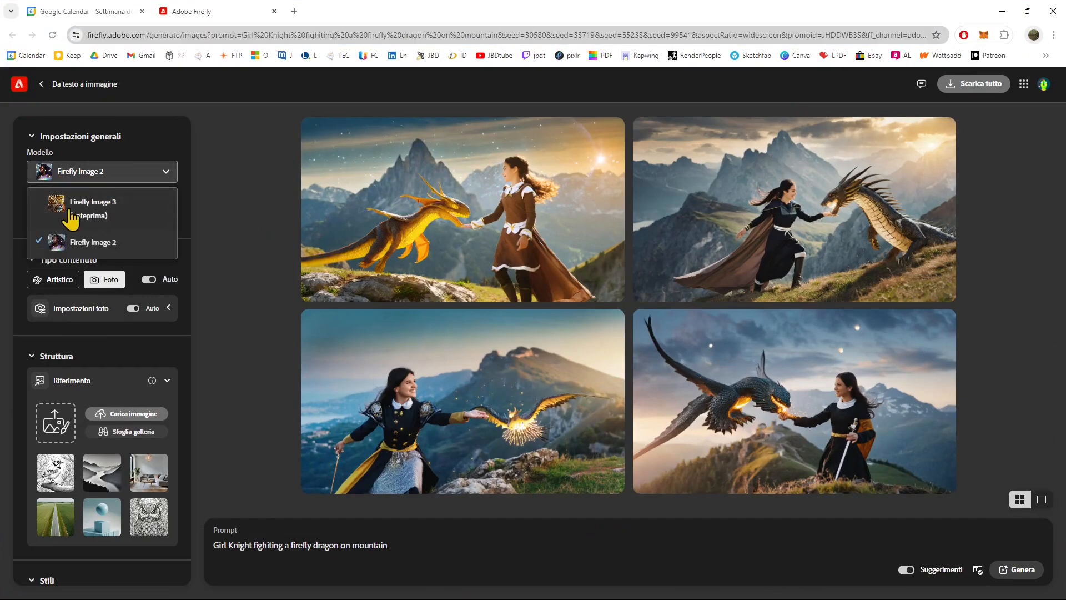
{"action": "left_click", "coordinate": [108, 218]}
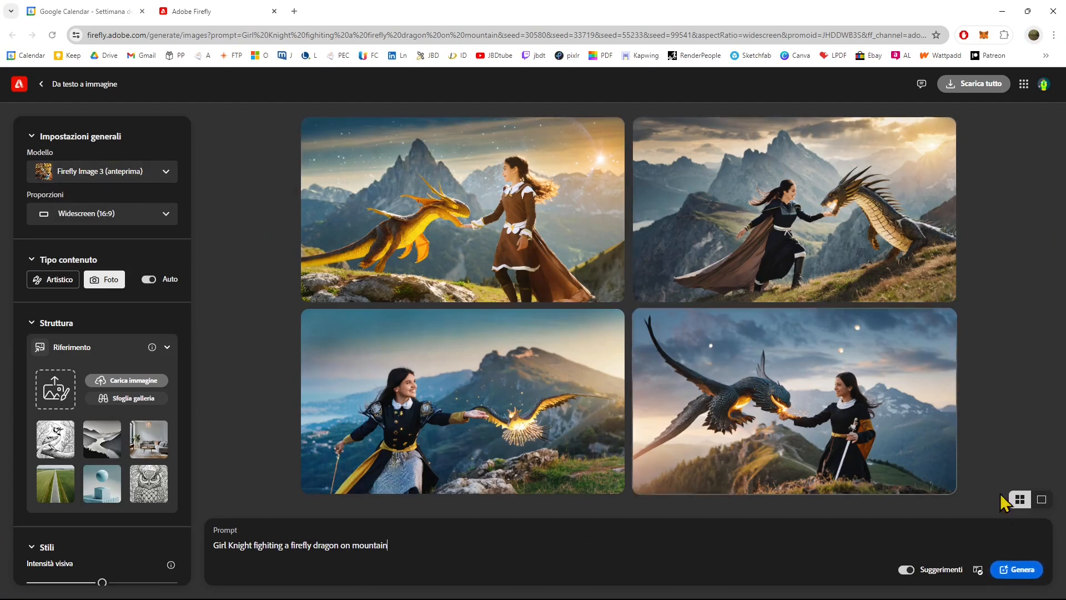
{"action": "left_click", "coordinate": [1021, 570]}
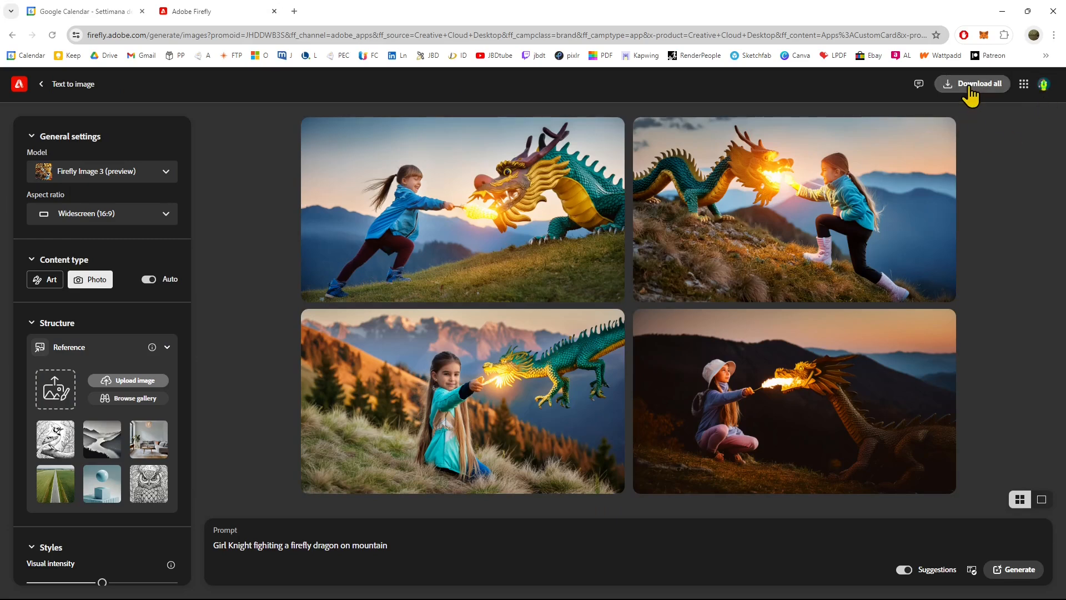
Step: View the four generated dragon images one by one at large size and return to the grid view
{"action": "left_click", "coordinate": [1041, 500]}
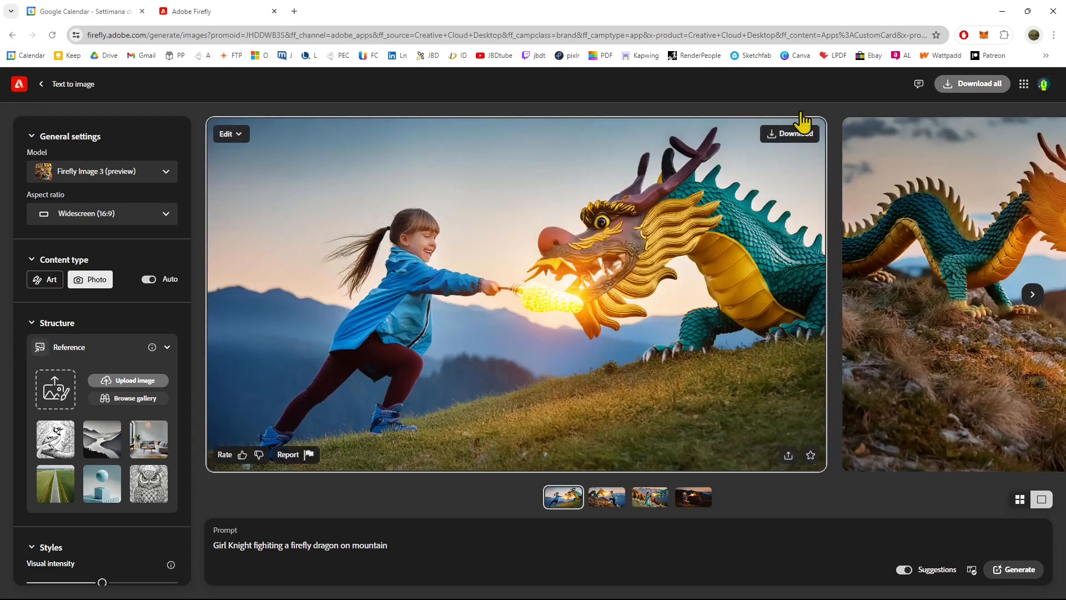
{"action": "left_click", "coordinate": [619, 502]}
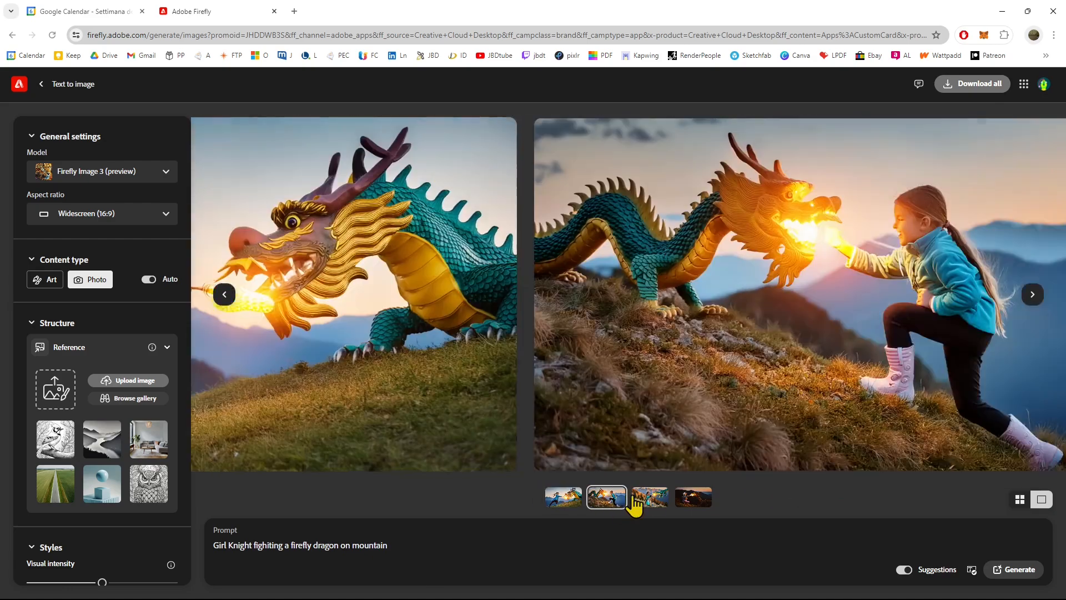
{"action": "left_click", "coordinate": [639, 499]}
{"action": "left_click", "coordinate": [693, 500]}
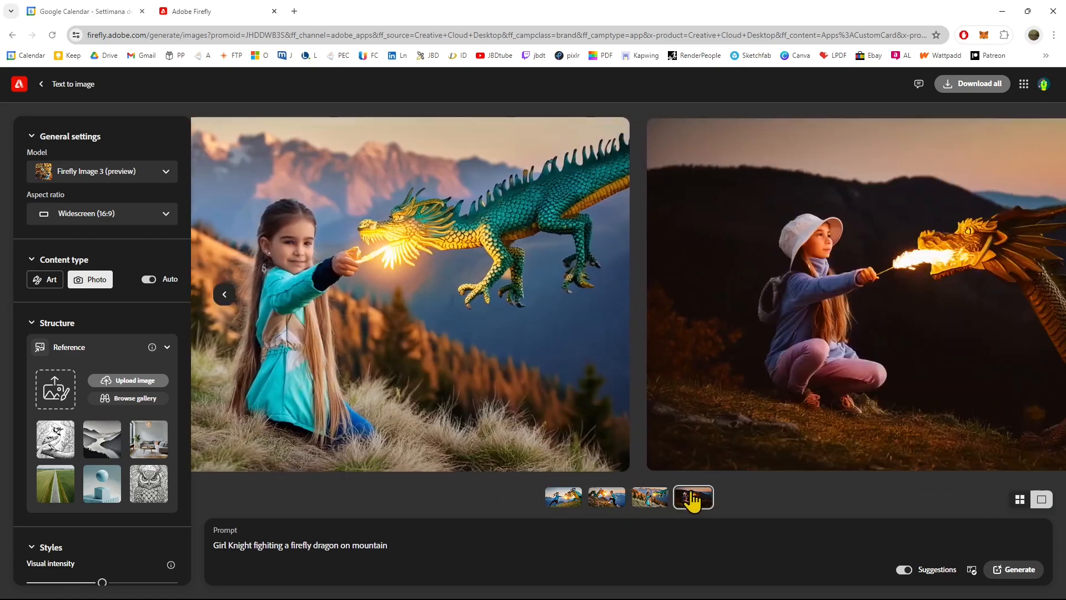
{"action": "left_click", "coordinate": [1020, 498]}
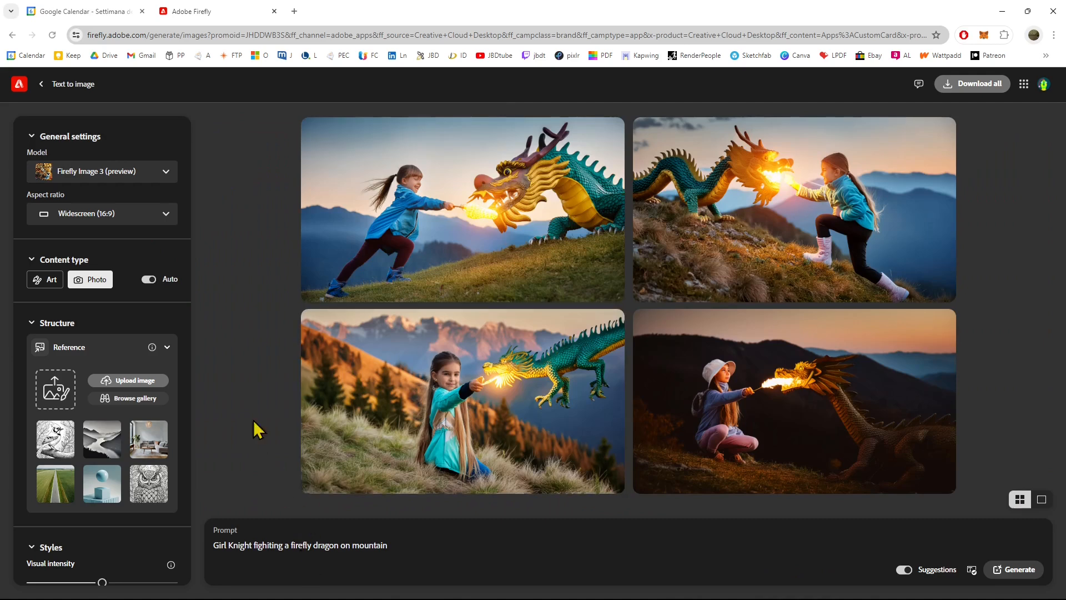
Step: Return to the Text to image gallery and generate images from the prompt "Woman Knight Dark Gold Fighting Firefly Dragons on mountains"
{"action": "key", "text": "alt+Left"}
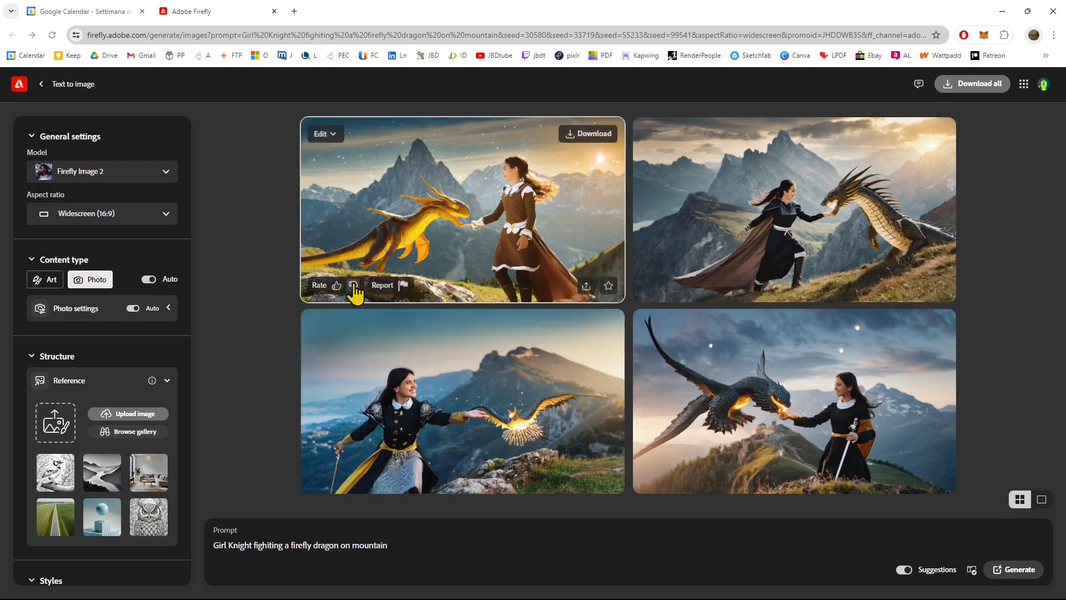
{"action": "left_click", "coordinate": [41, 84]}
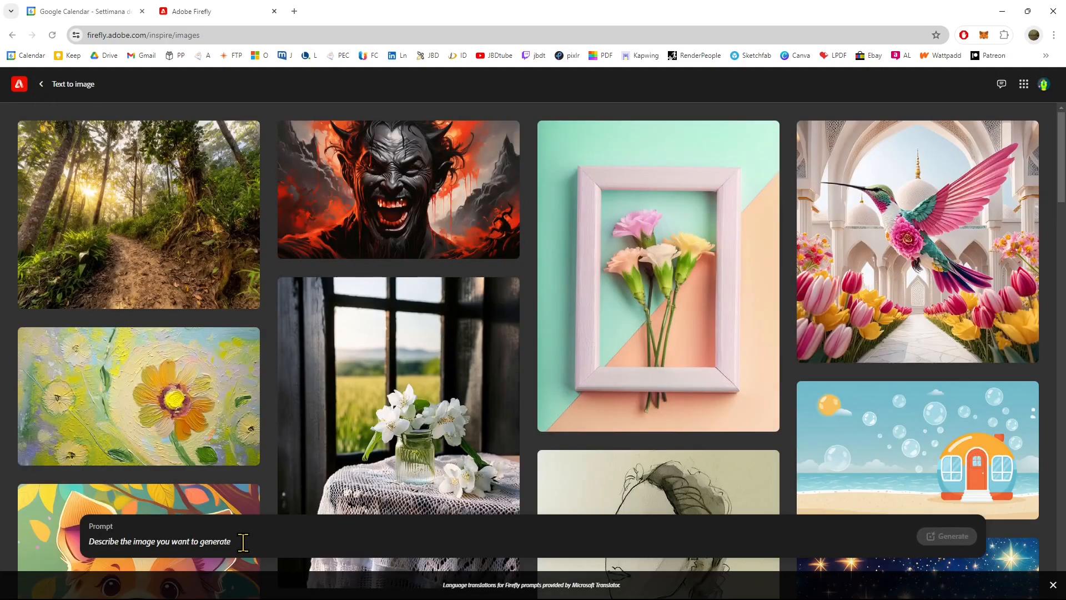
{"action": "left_click", "coordinate": [359, 542]}
{"action": "type", "text": "W"}
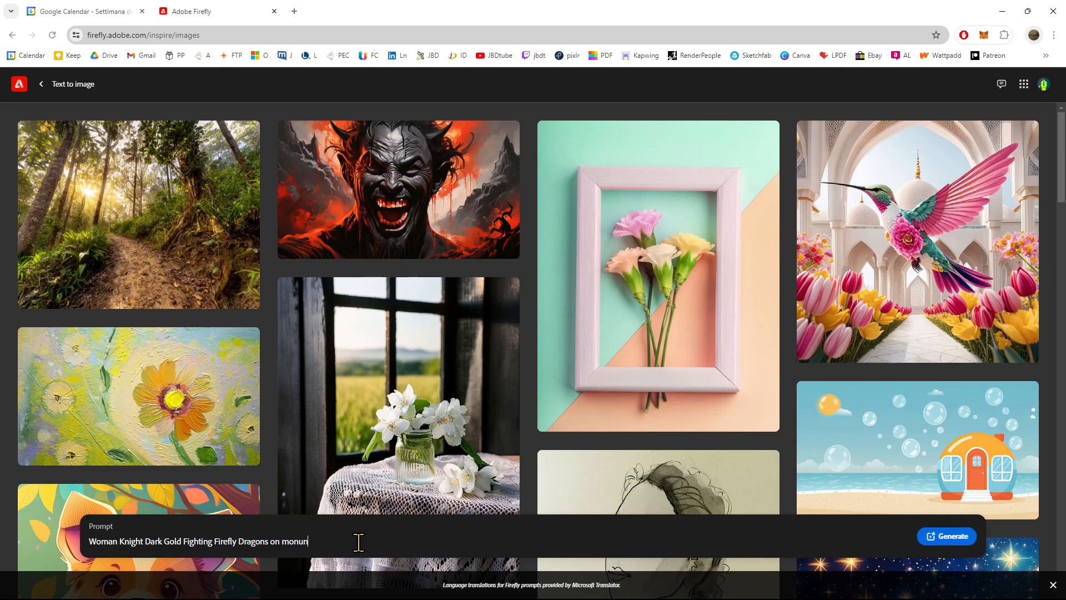
{"action": "type", "text": "ns"}
{"action": "key", "text": "Return"}
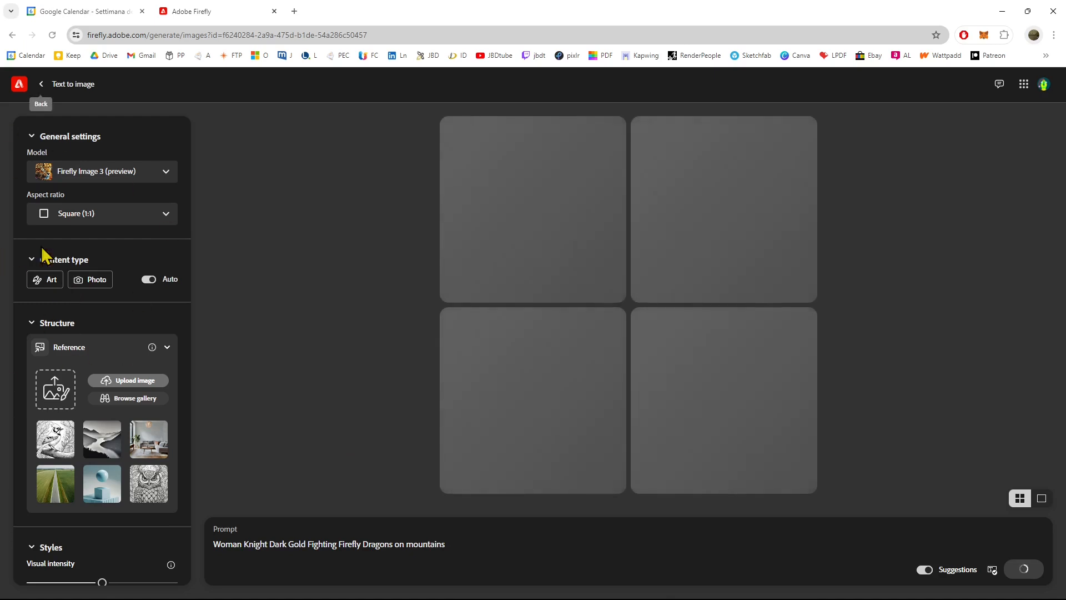
Step: Try the Portrait (3:4) aspect ratio, set it back to Square (1:1) and review the available ratios
{"action": "left_click", "coordinate": [46, 215]}
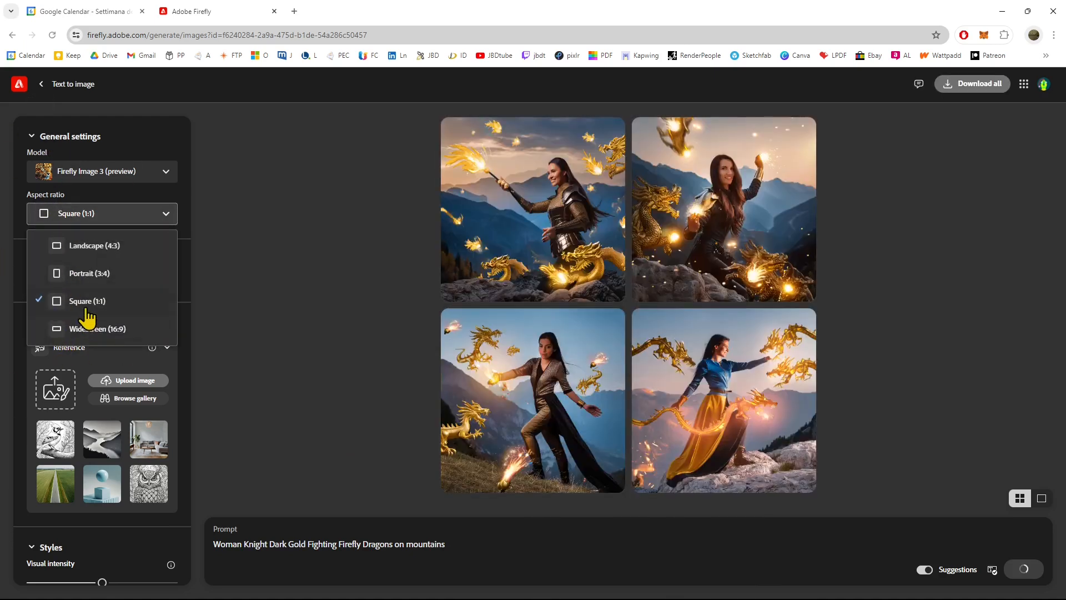
{"action": "left_click", "coordinate": [98, 285]}
{"action": "left_click", "coordinate": [95, 218]}
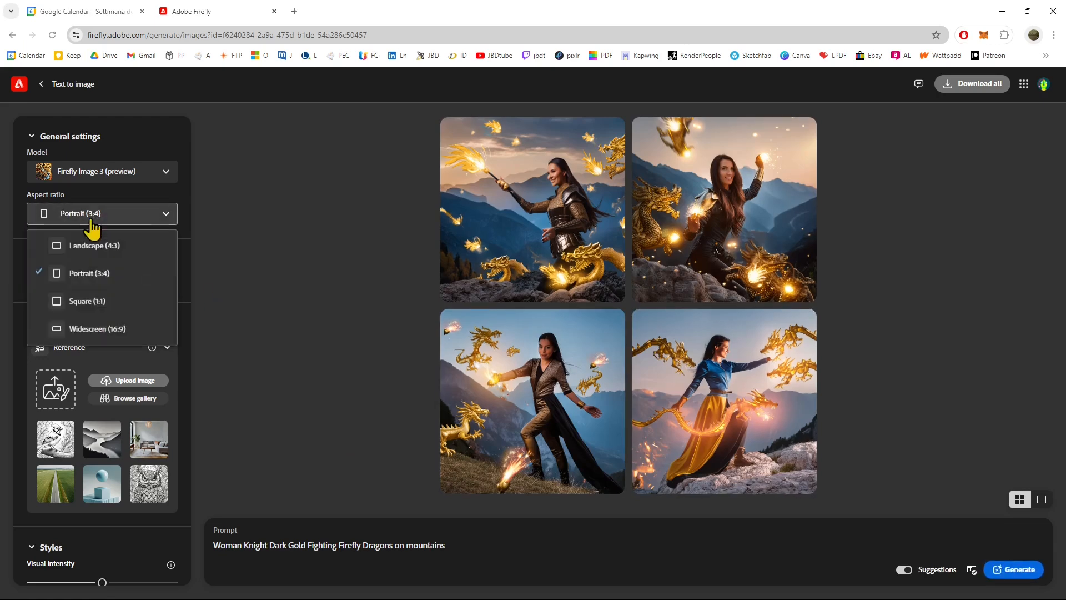
{"action": "left_click", "coordinate": [91, 301]}
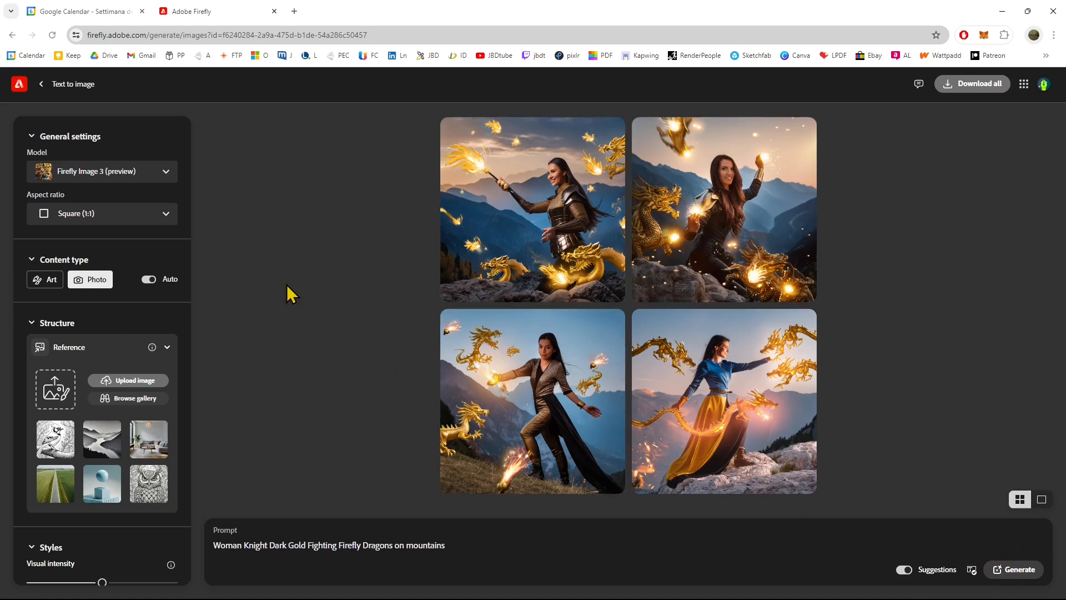
{"action": "left_click", "coordinate": [64, 218]}
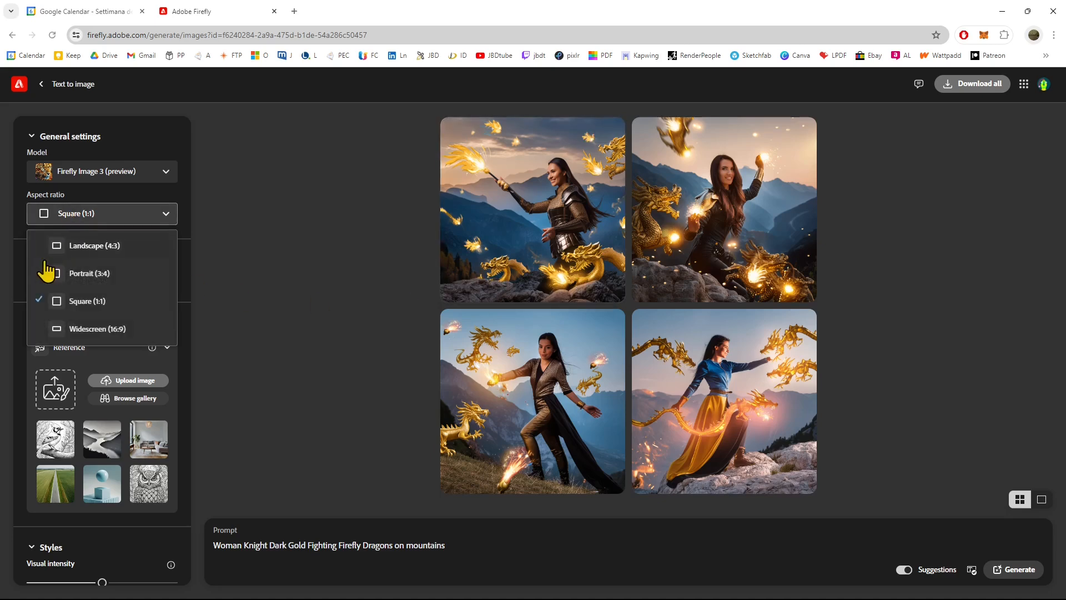
{"action": "left_click", "coordinate": [73, 303]}
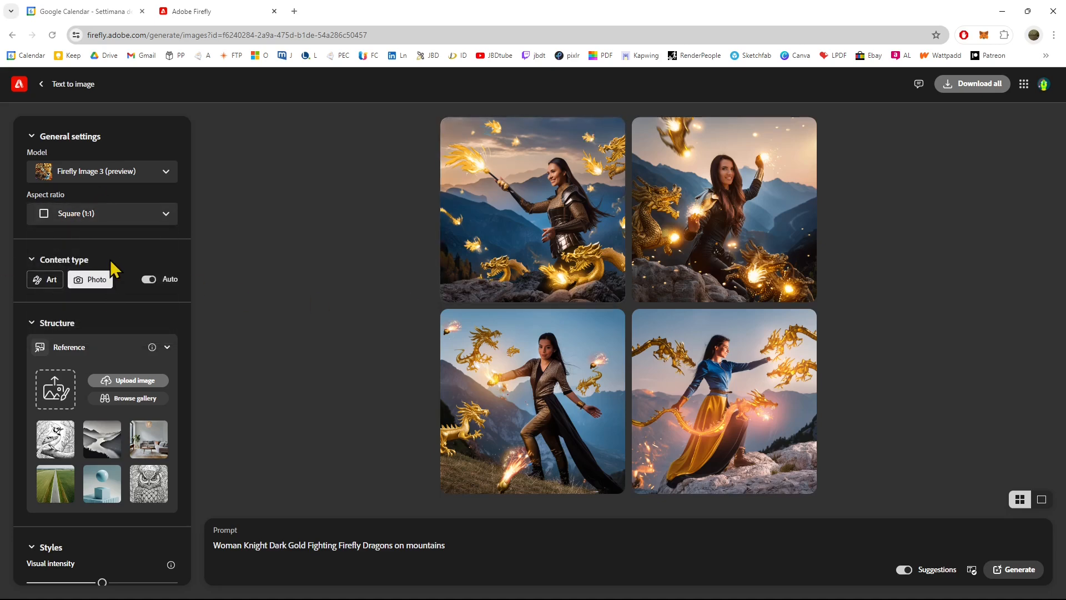
Step: Try the Art, Photo and Auto content type options and leave the content type set to Art
{"action": "left_click", "coordinate": [51, 280]}
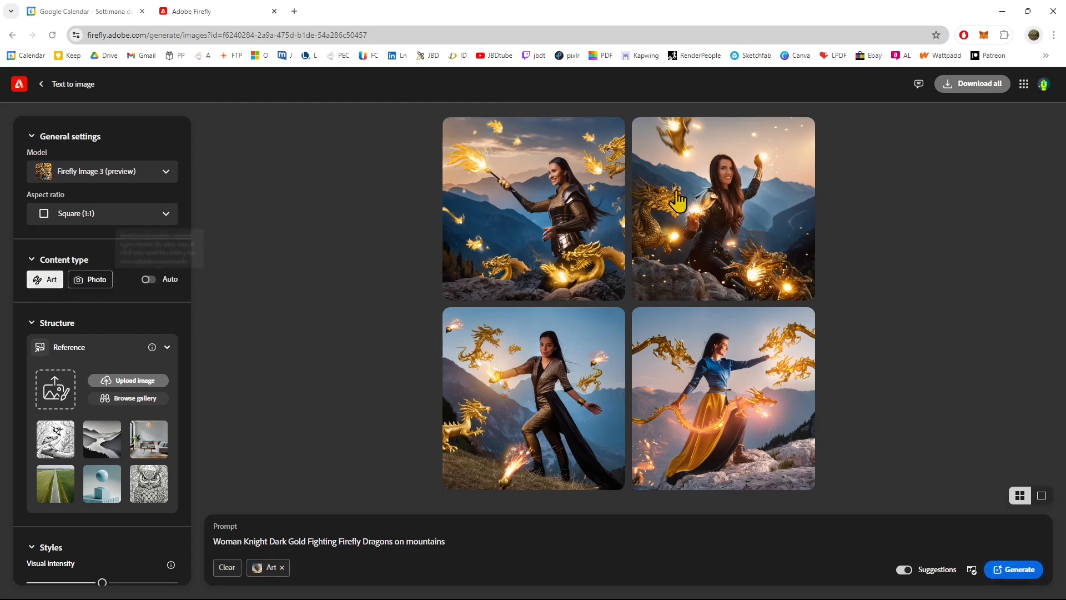
{"action": "left_click", "coordinate": [149, 284]}
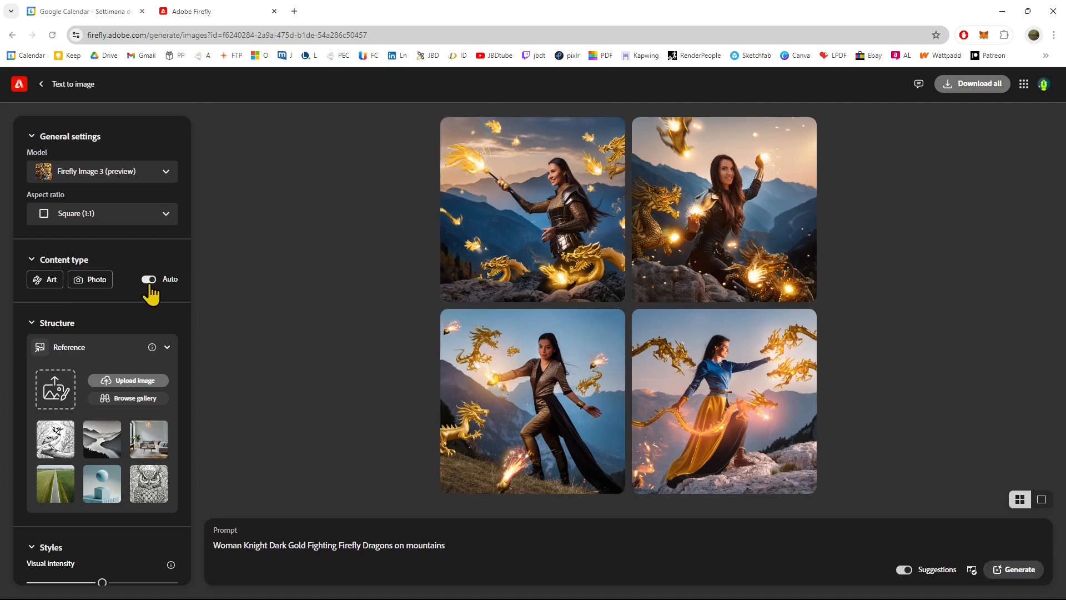
{"action": "left_click", "coordinate": [149, 283]}
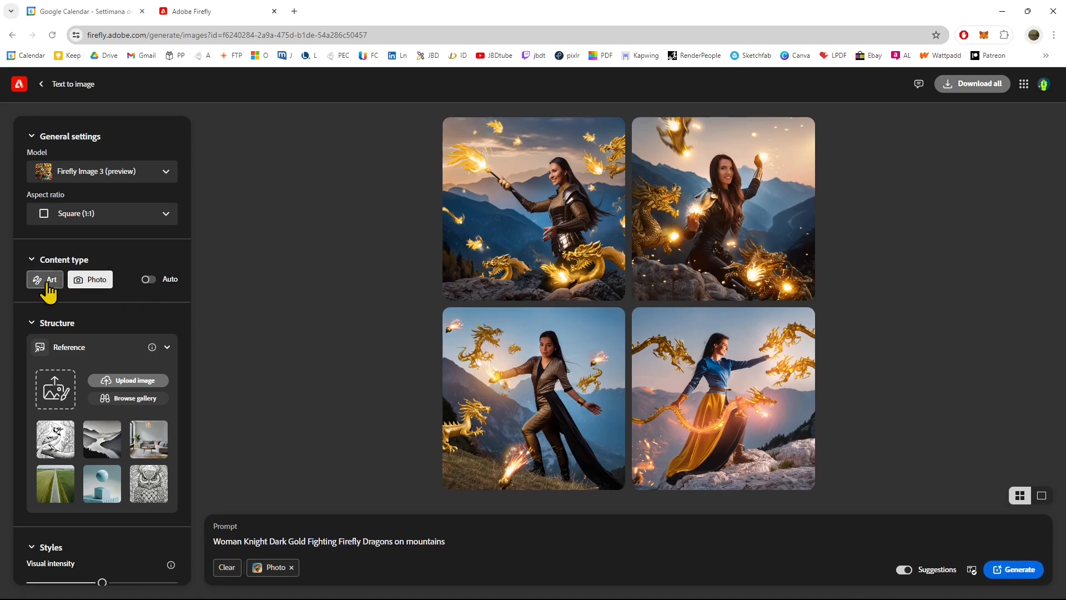
{"action": "left_click", "coordinate": [33, 264]}
{"action": "left_click", "coordinate": [34, 265]}
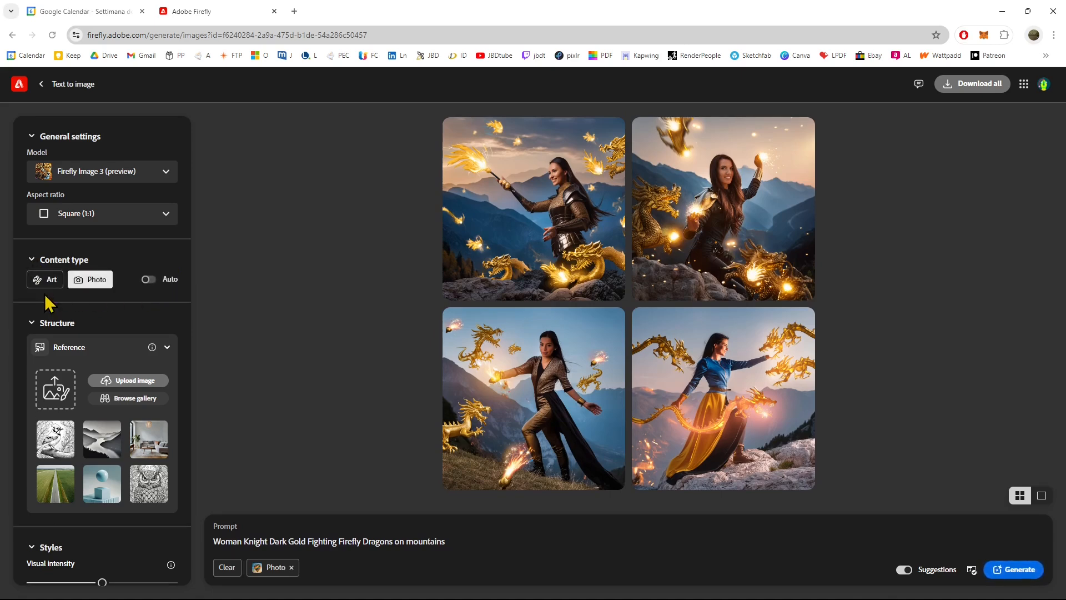
{"action": "left_click", "coordinate": [45, 281]}
{"action": "left_click", "coordinate": [108, 286]}
{"action": "left_click", "coordinate": [38, 283]}
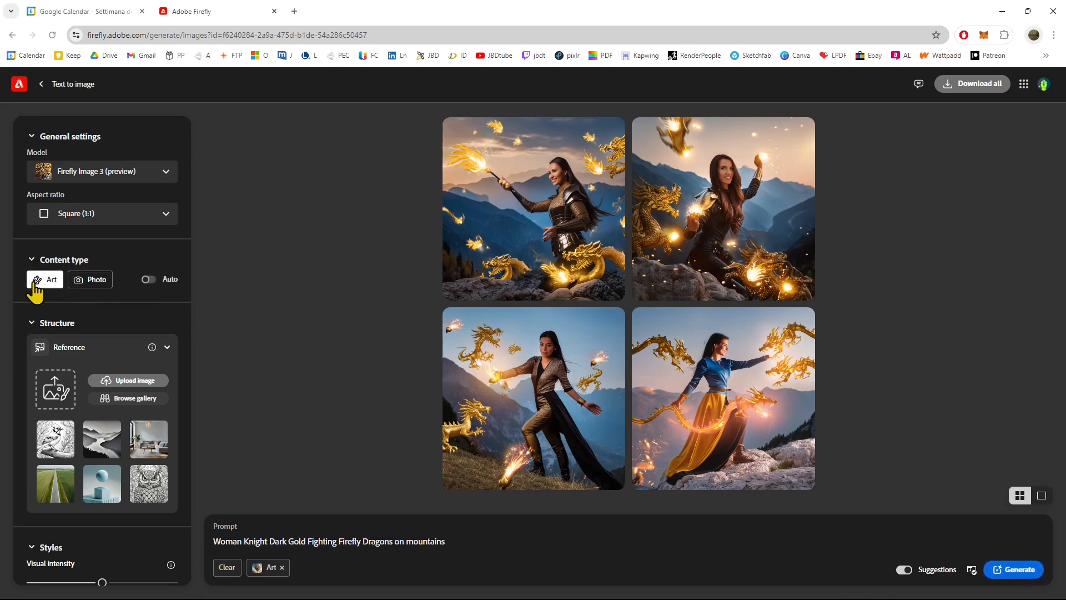
{"action": "scroll", "coordinate": [100, 333], "scroll_direction": "down", "scroll_amount": 2}
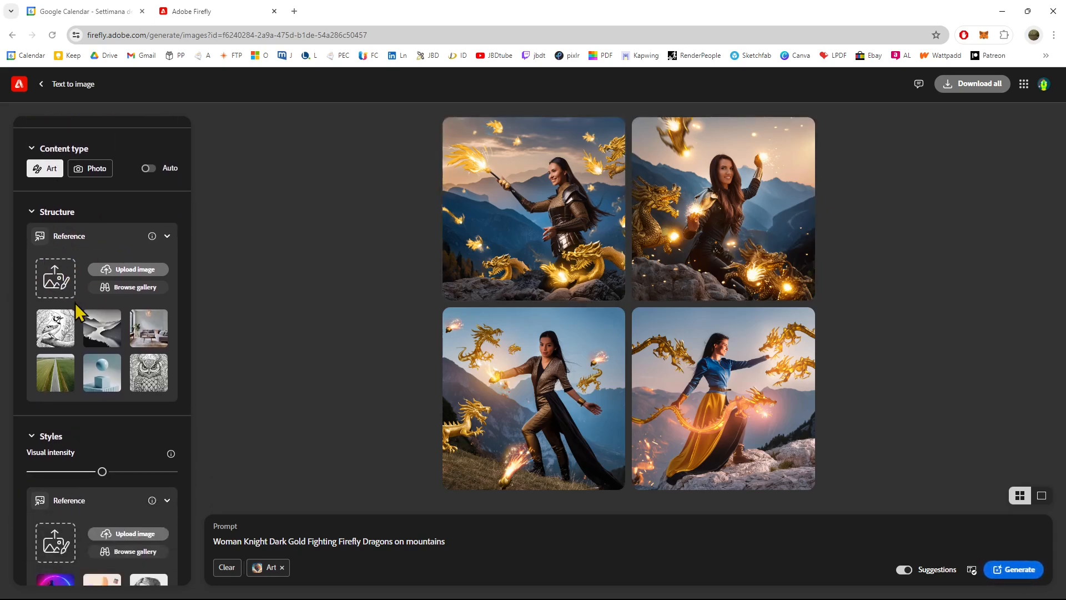
Step: Try the preset bird drawing and the winding river landscape as the structure reference
{"action": "left_click", "coordinate": [56, 333]}
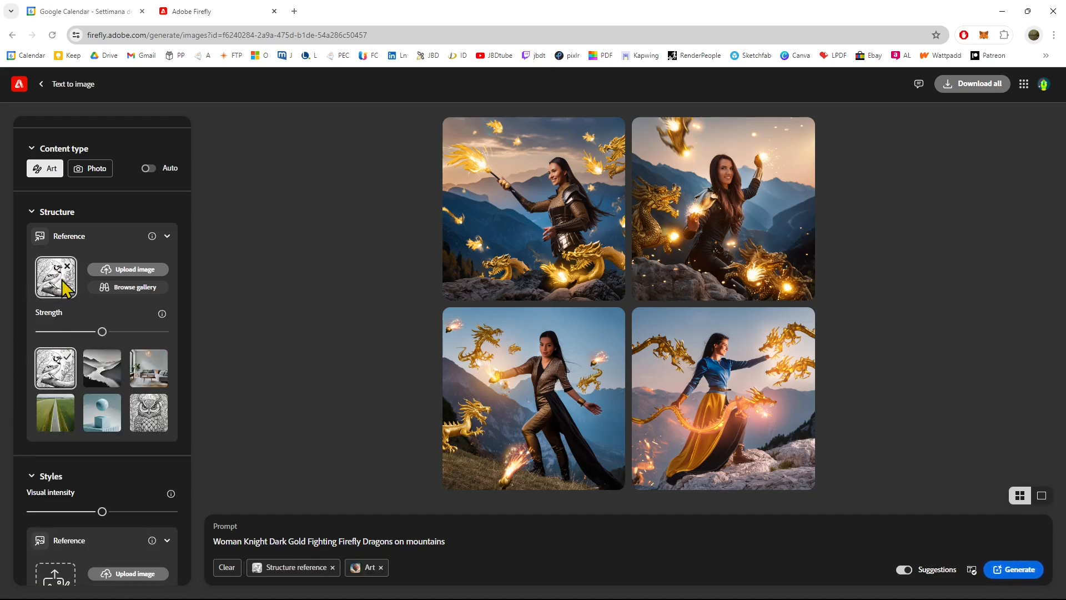
{"action": "left_click", "coordinate": [102, 373]}
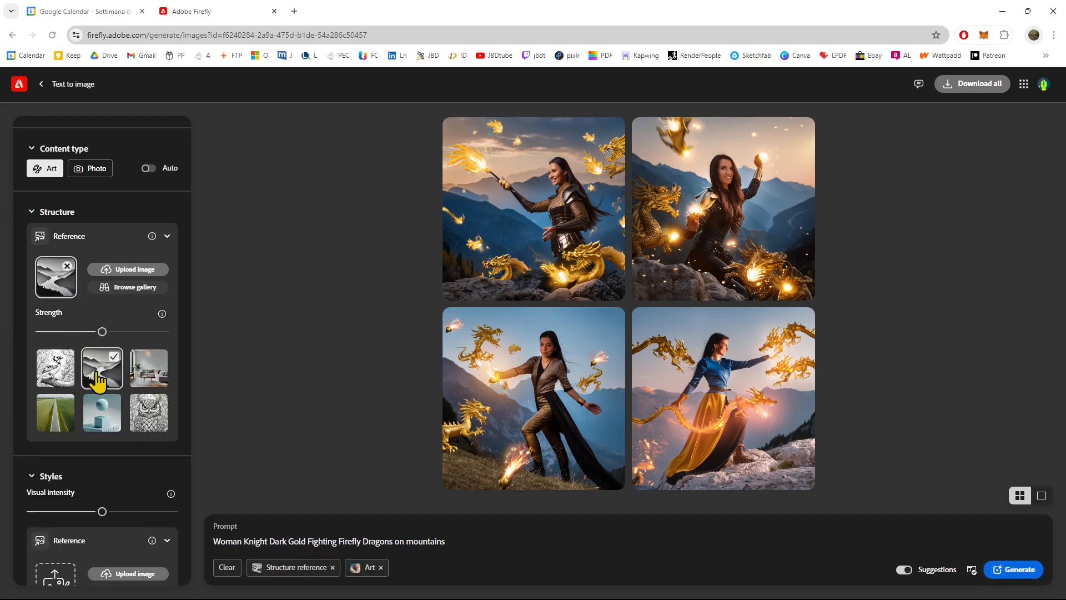
Step: Upload the landscape photo DSC_2919 from the Foto e Video folder as the structure reference and accept the image rights notice
{"action": "scroll", "coordinate": [106, 378], "scroll_direction": "down", "scroll_amount": 1}
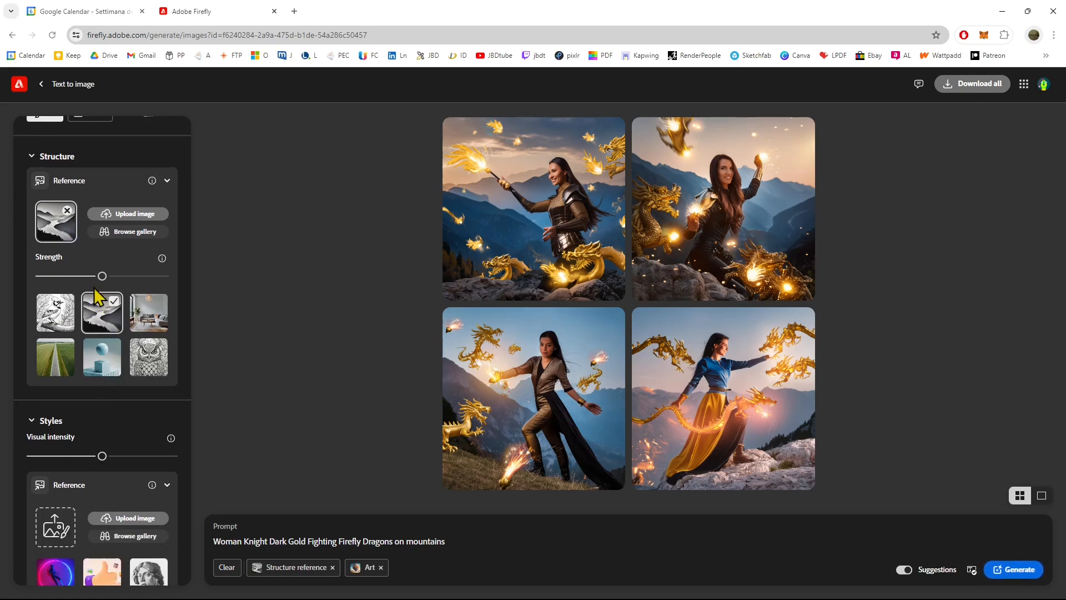
{"action": "left_click", "coordinate": [140, 214]}
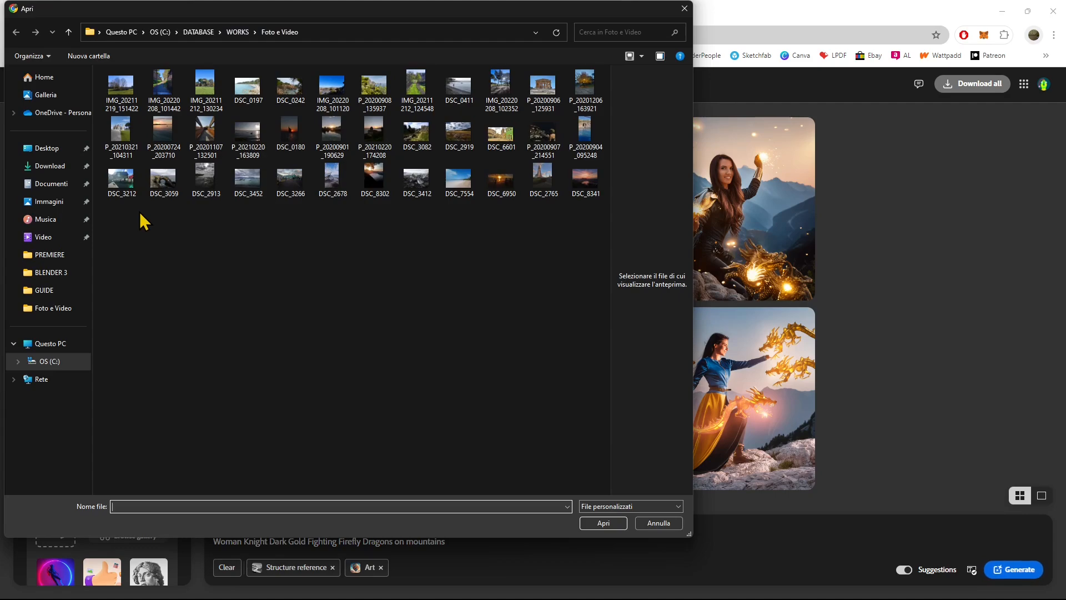
{"action": "left_click", "coordinate": [459, 136]}
{"action": "left_click_drag", "start_coordinate": [612, 265], "coordinate": [306, 264]}
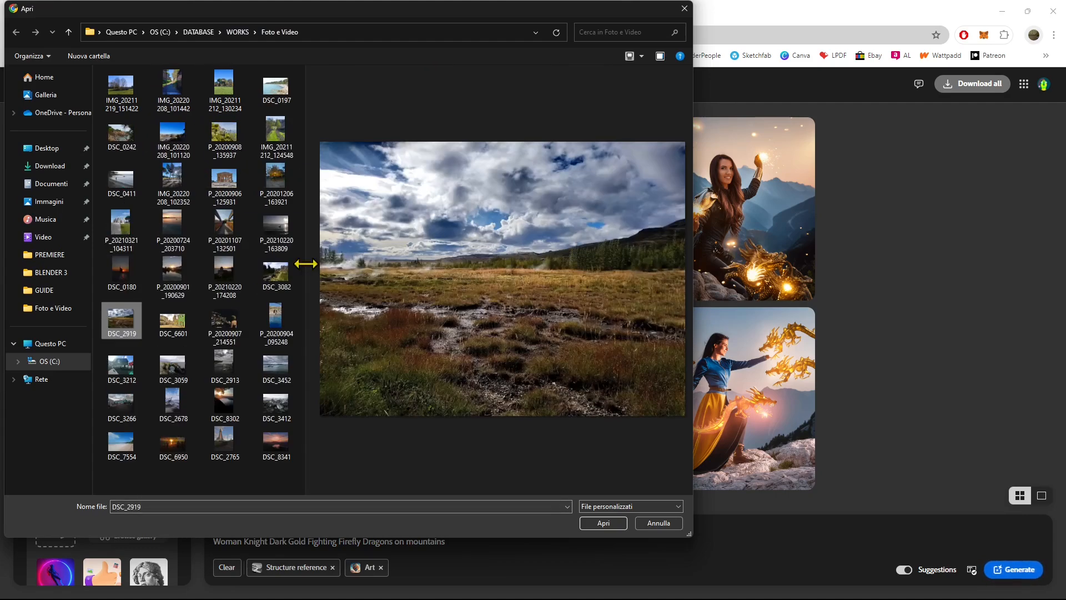
{"action": "left_click", "coordinate": [597, 525]}
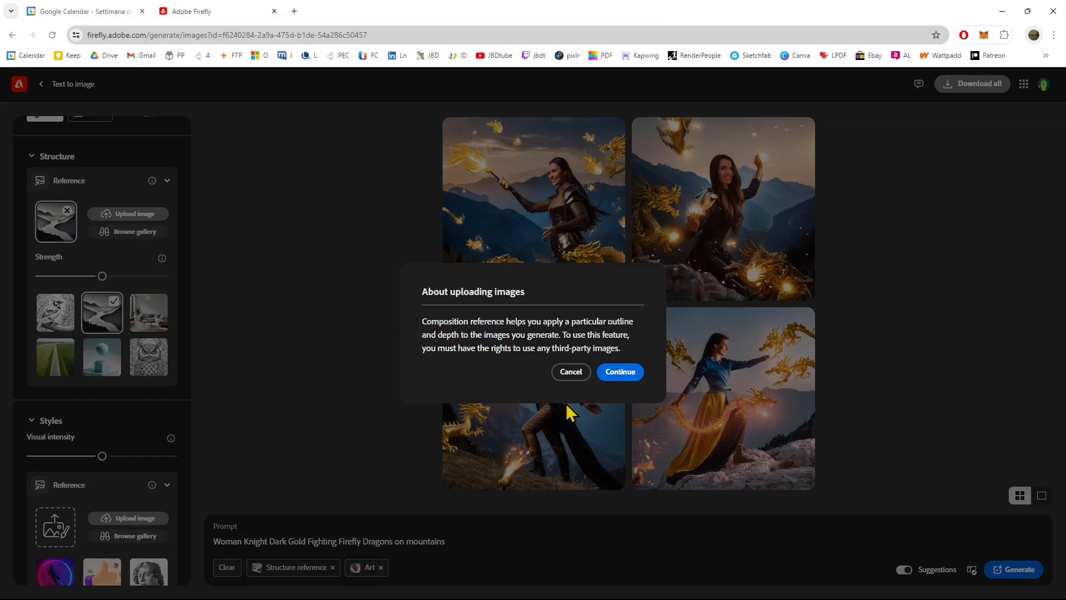
{"action": "left_click", "coordinate": [613, 374]}
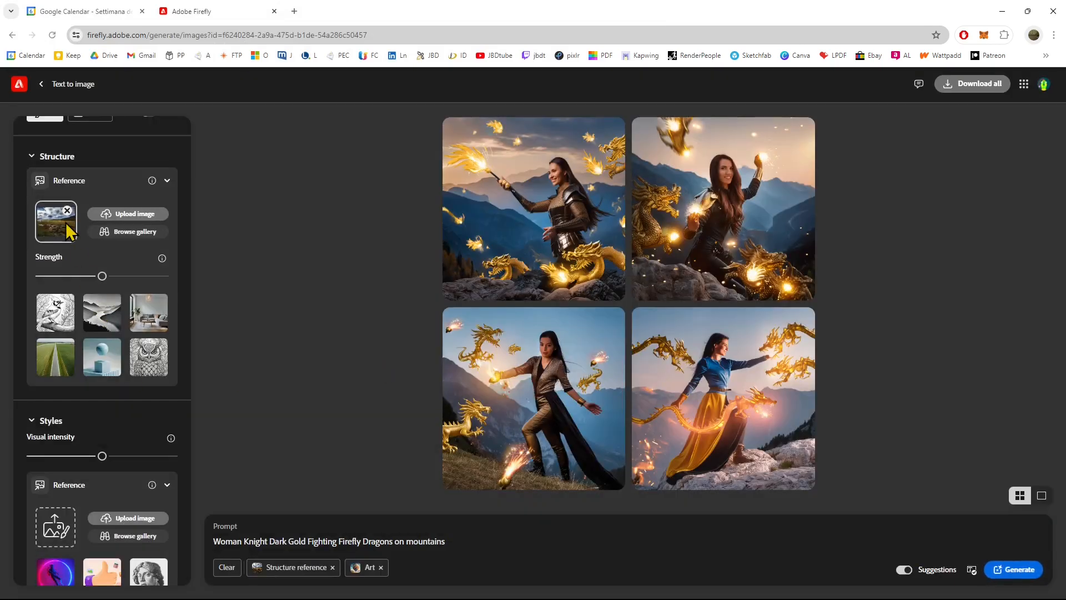
Step: Choose the aurora over city lights from the Landscapes group of the style reference gallery and return to the settings
{"action": "scroll", "coordinate": [131, 376], "scroll_direction": "down", "scroll_amount": 2}
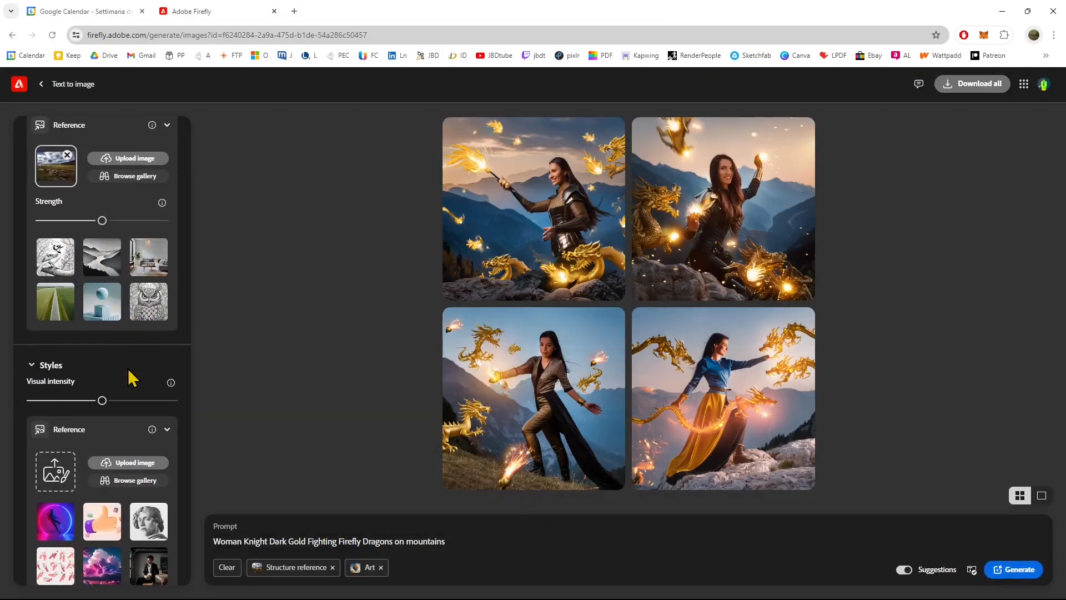
{"action": "scroll", "coordinate": [122, 439], "scroll_direction": "down", "scroll_amount": 2}
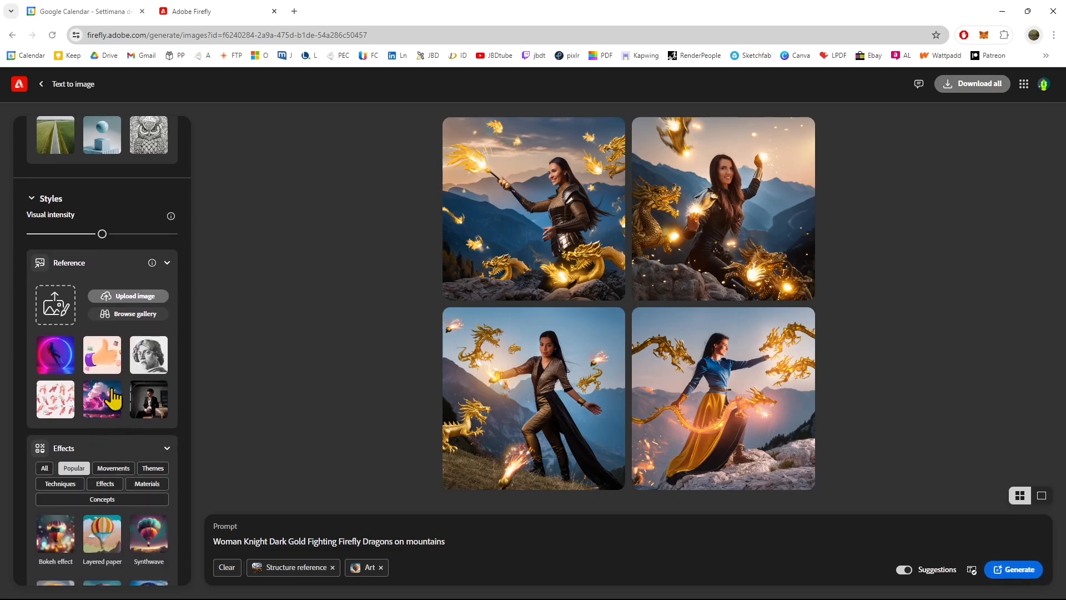
{"action": "left_click", "coordinate": [122, 315]}
{"action": "scroll", "coordinate": [110, 436], "scroll_direction": "down", "scroll_amount": 10}
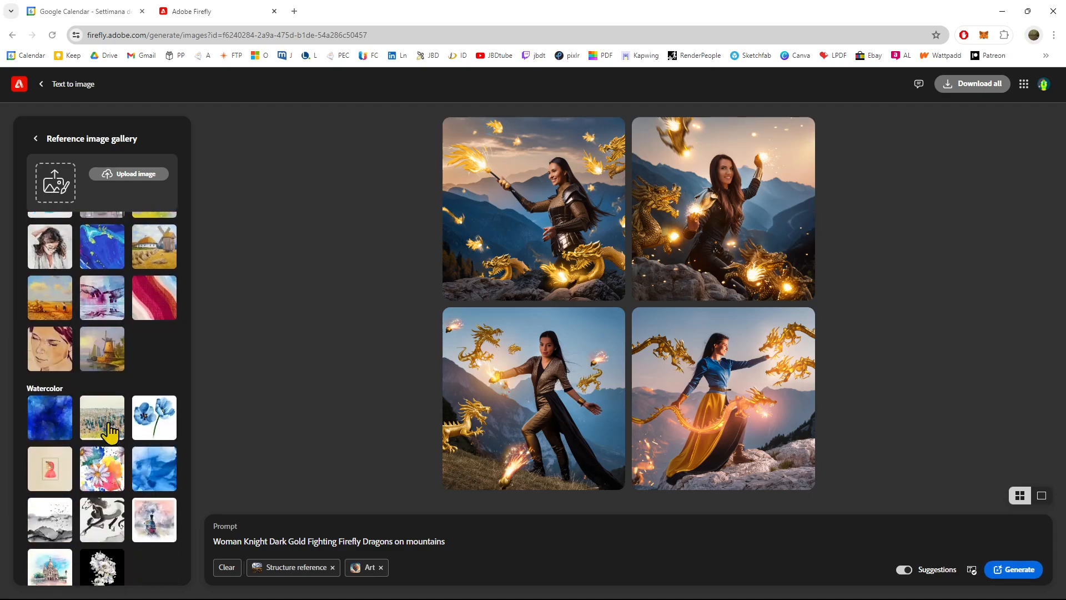
{"action": "scroll", "coordinate": [110, 436], "scroll_direction": "down", "scroll_amount": 4}
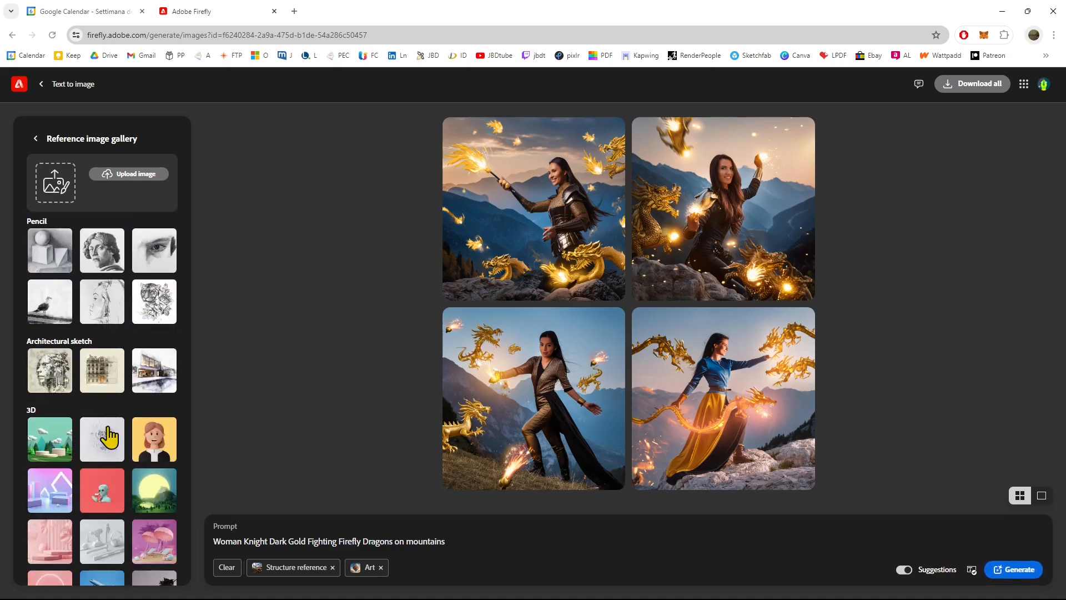
{"action": "scroll", "coordinate": [109, 437], "scroll_direction": "down", "scroll_amount": 3}
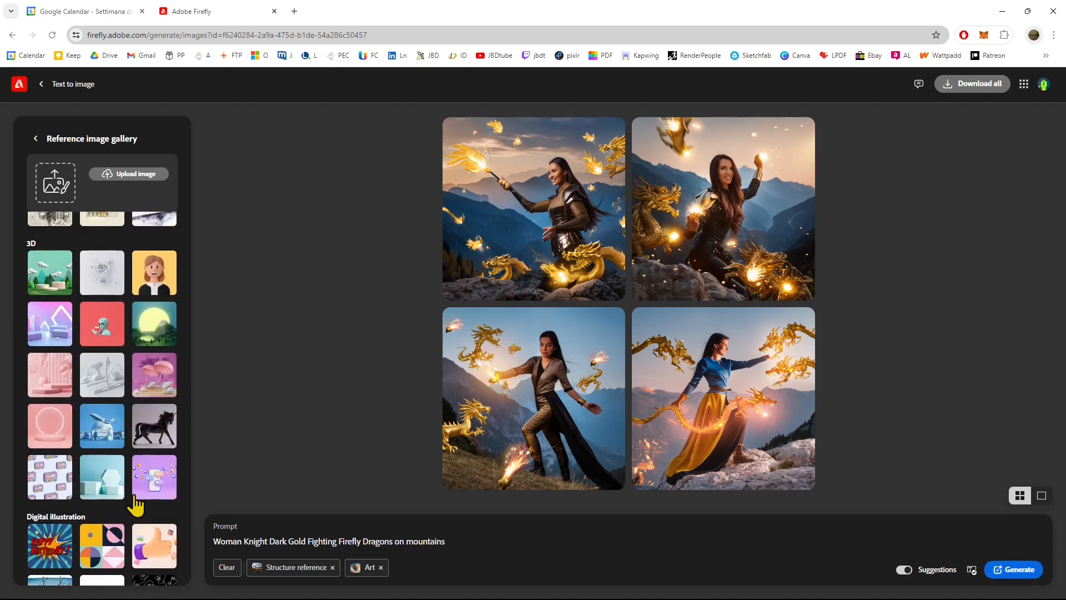
{"action": "scroll", "coordinate": [133, 502], "scroll_direction": "down", "scroll_amount": 3}
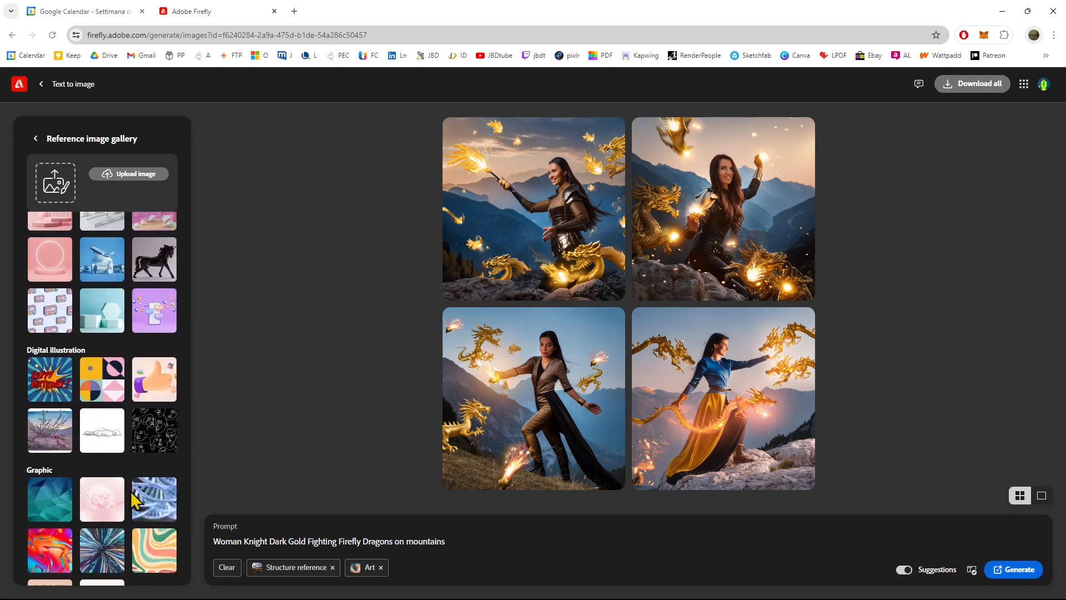
{"action": "scroll", "coordinate": [133, 503], "scroll_direction": "down", "scroll_amount": 3}
{"action": "scroll", "coordinate": [133, 502], "scroll_direction": "down", "scroll_amount": 4}
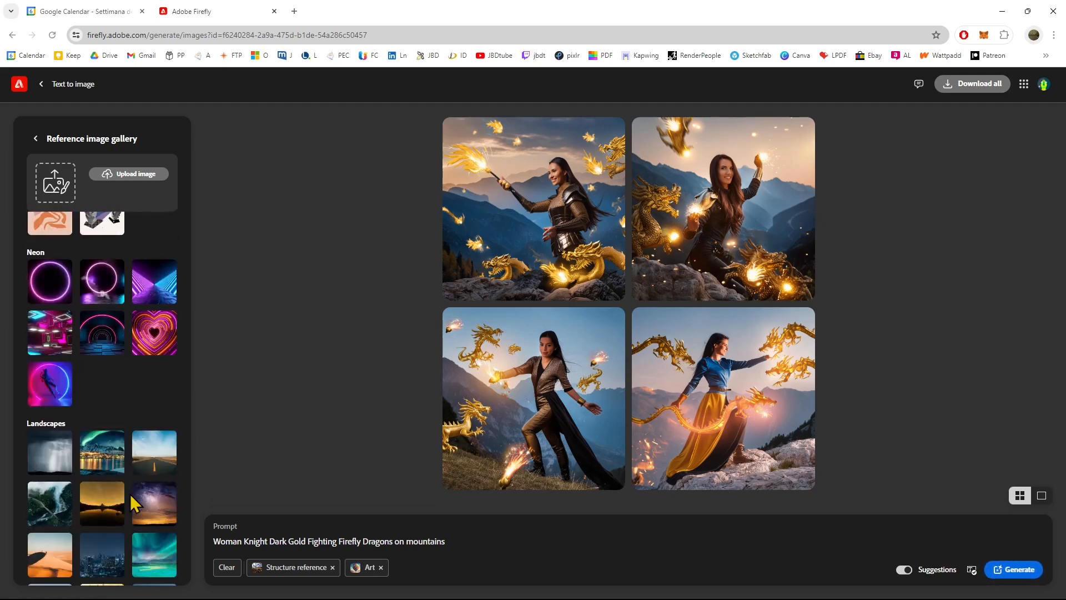
{"action": "scroll", "coordinate": [130, 500], "scroll_direction": "down", "scroll_amount": 4}
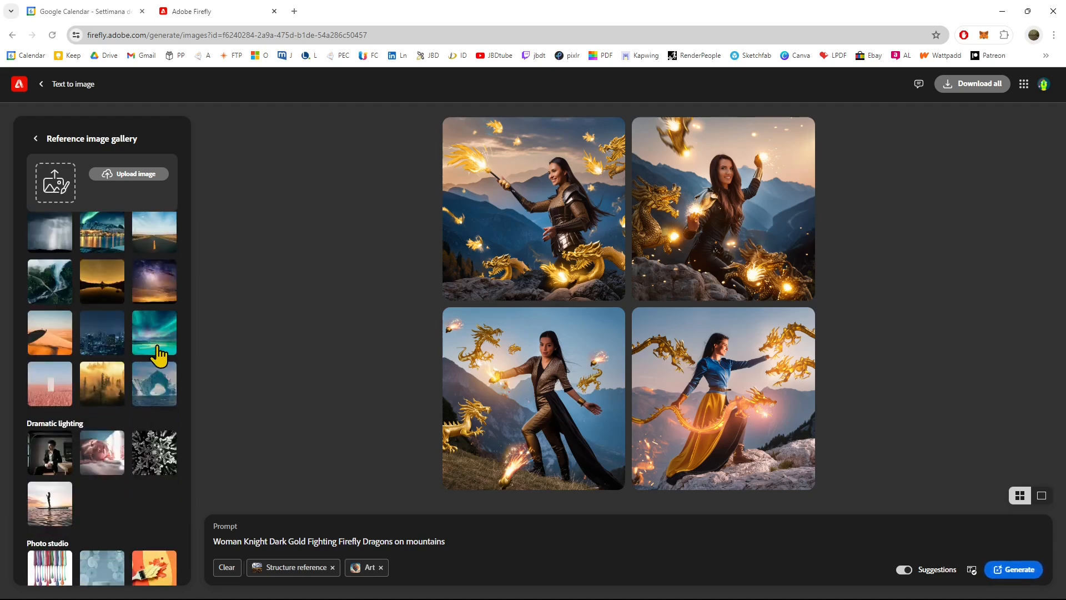
{"action": "left_click", "coordinate": [116, 233]}
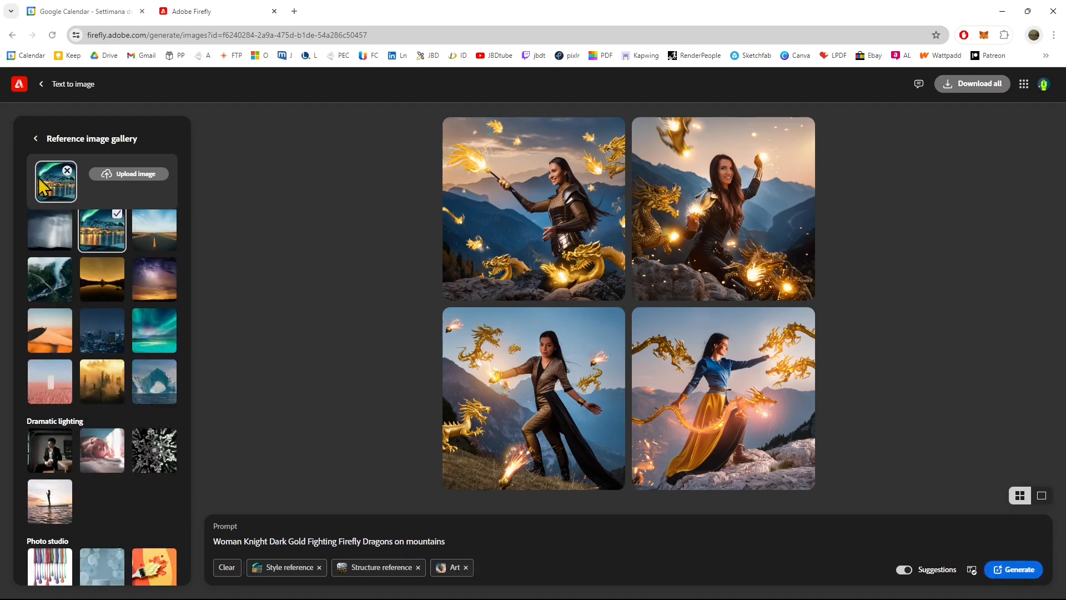
{"action": "scroll", "coordinate": [39, 183], "scroll_direction": "down", "scroll_amount": 7}
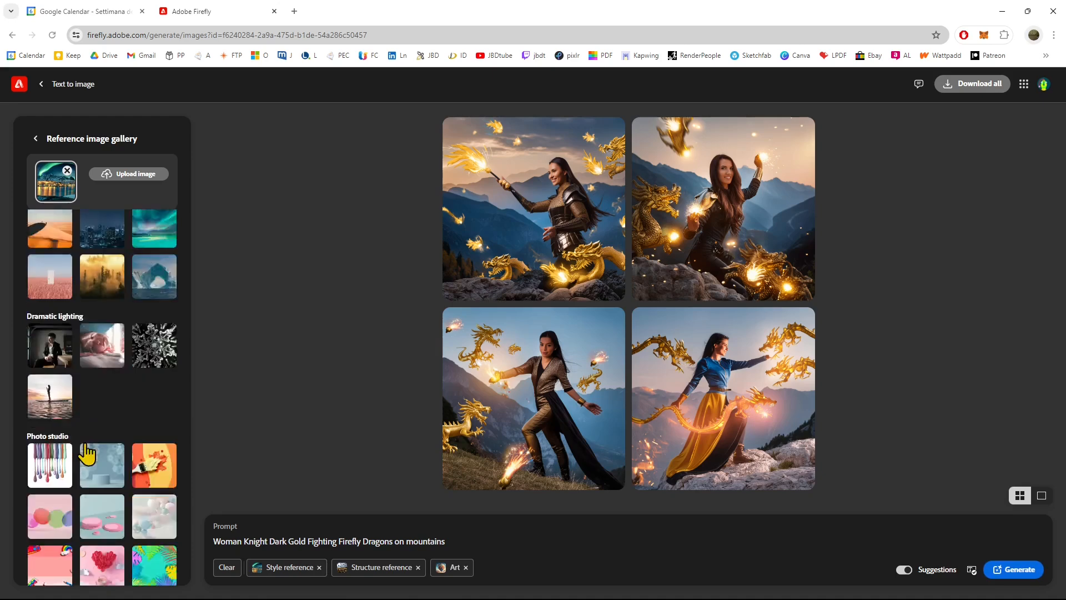
{"action": "left_click", "coordinate": [35, 139]}
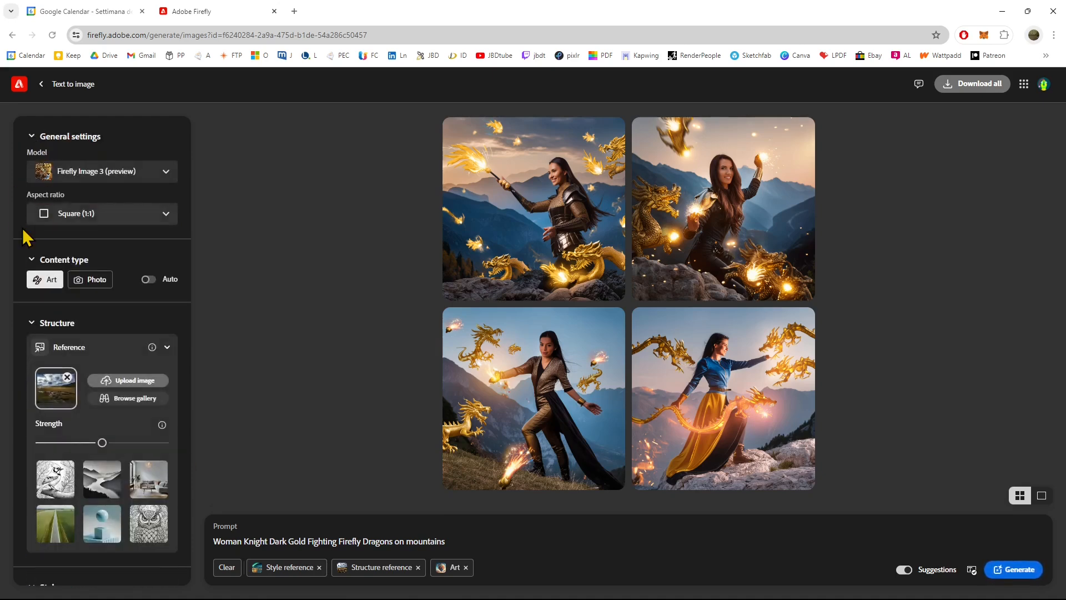
Step: Read the explanation of the Styles strength setting and review the structure and style reference settings
{"action": "scroll", "coordinate": [104, 422], "scroll_direction": "down", "scroll_amount": 6}
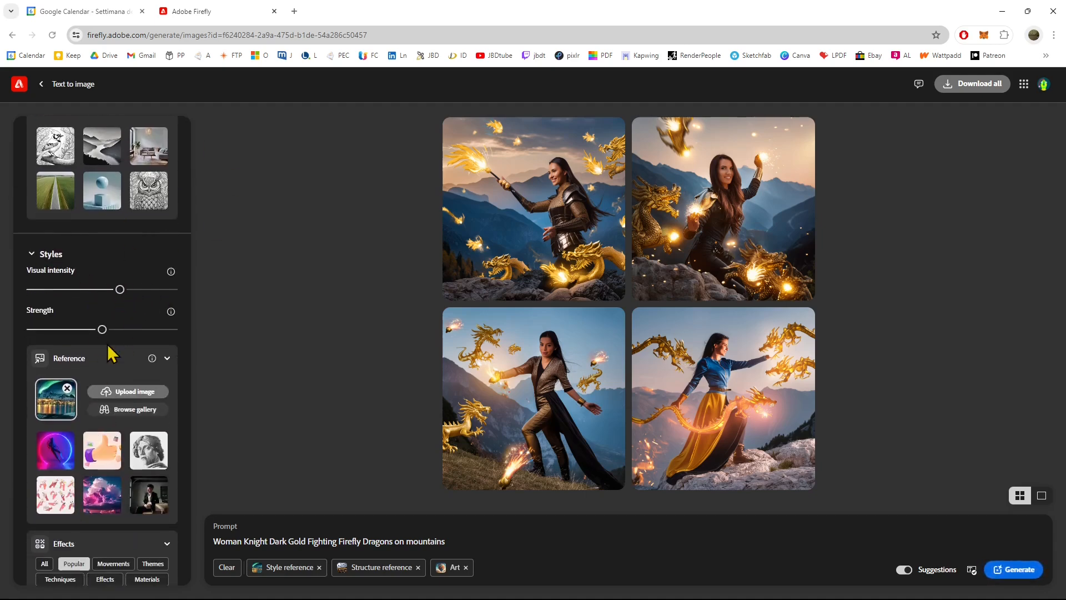
{"action": "mouse_move", "coordinate": [171, 315]}
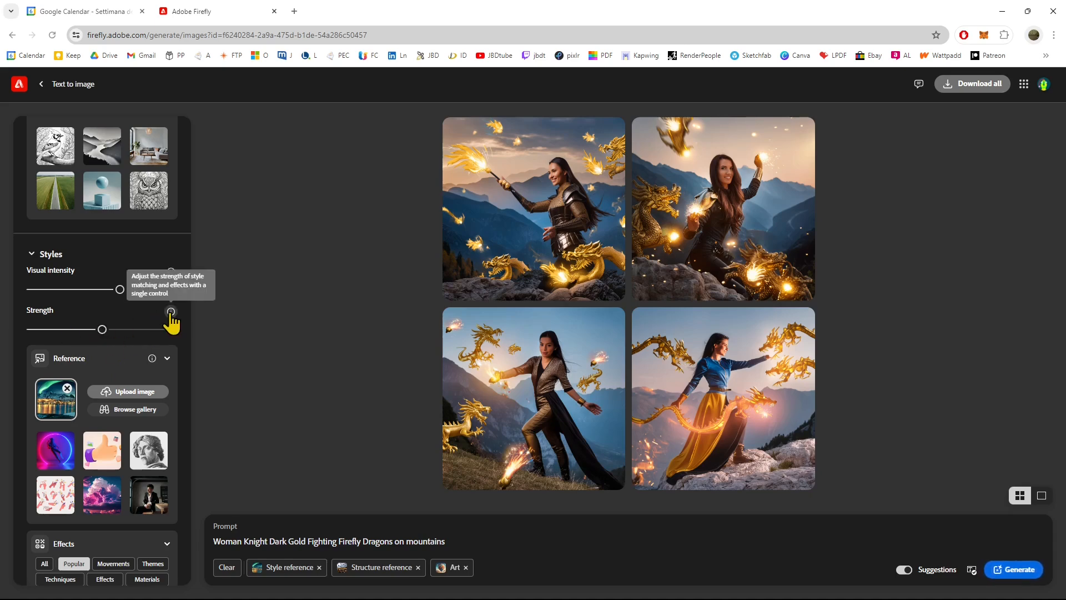
{"action": "scroll", "coordinate": [108, 350], "scroll_direction": "up", "scroll_amount": 5}
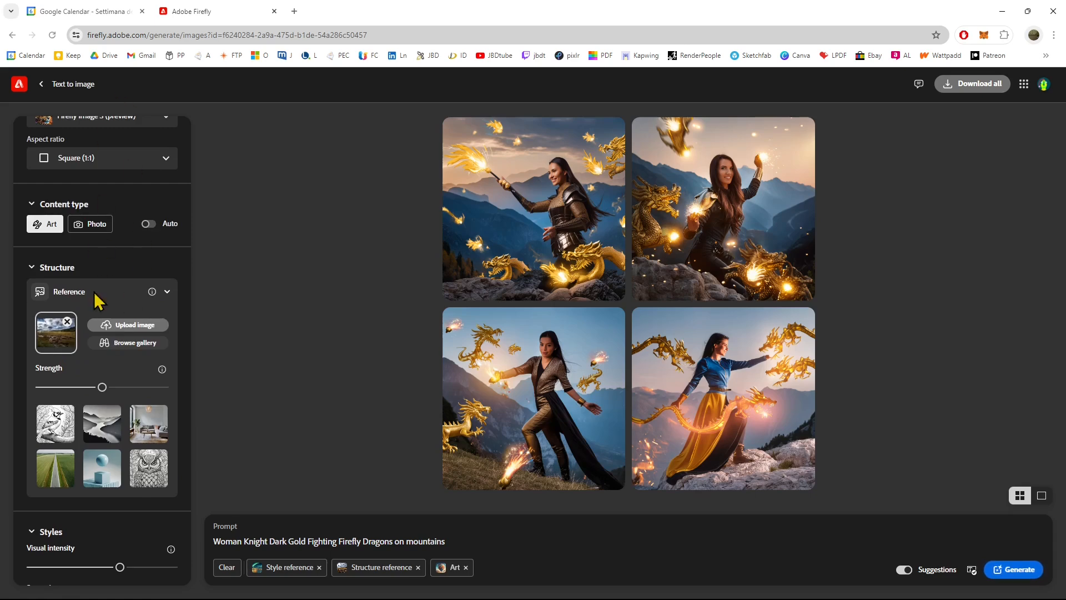
{"action": "scroll", "coordinate": [102, 387], "scroll_direction": "down", "scroll_amount": 9}
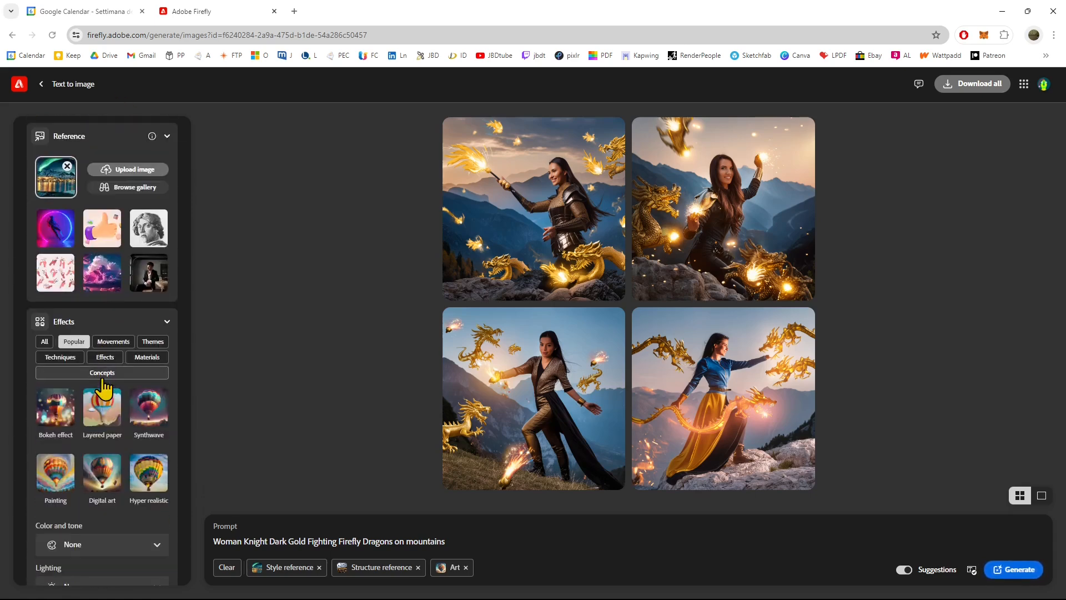
{"action": "scroll", "coordinate": [104, 389], "scroll_direction": "up", "scroll_amount": 3}
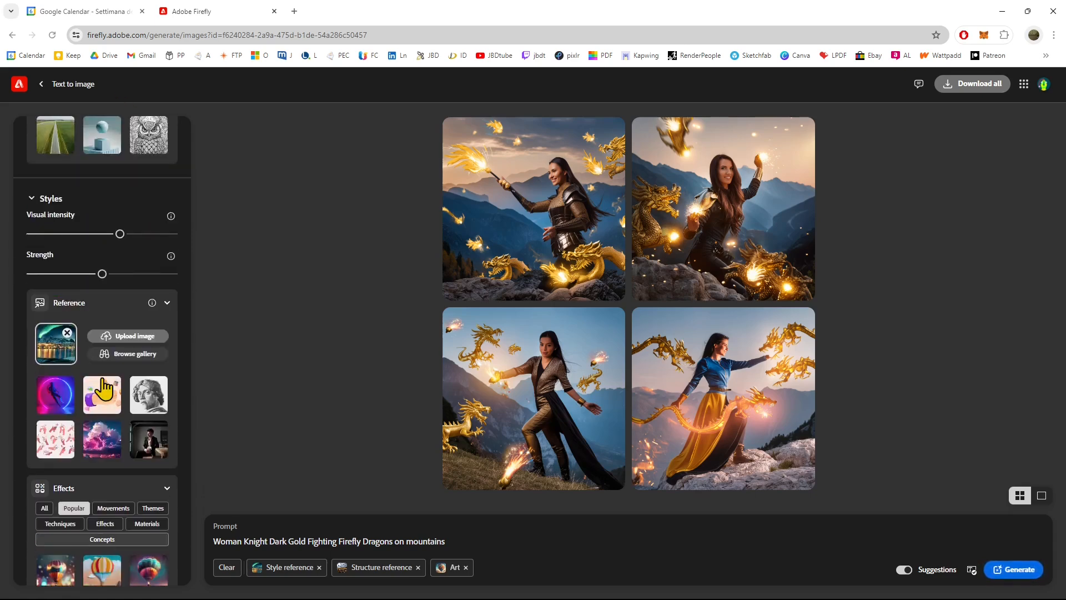
Step: Collapse the Structure section and add the Synthwave effect from Popular and the Dark effect from Effects to the styles
{"action": "left_click", "coordinate": [33, 201]}
{"action": "left_click", "coordinate": [39, 300]}
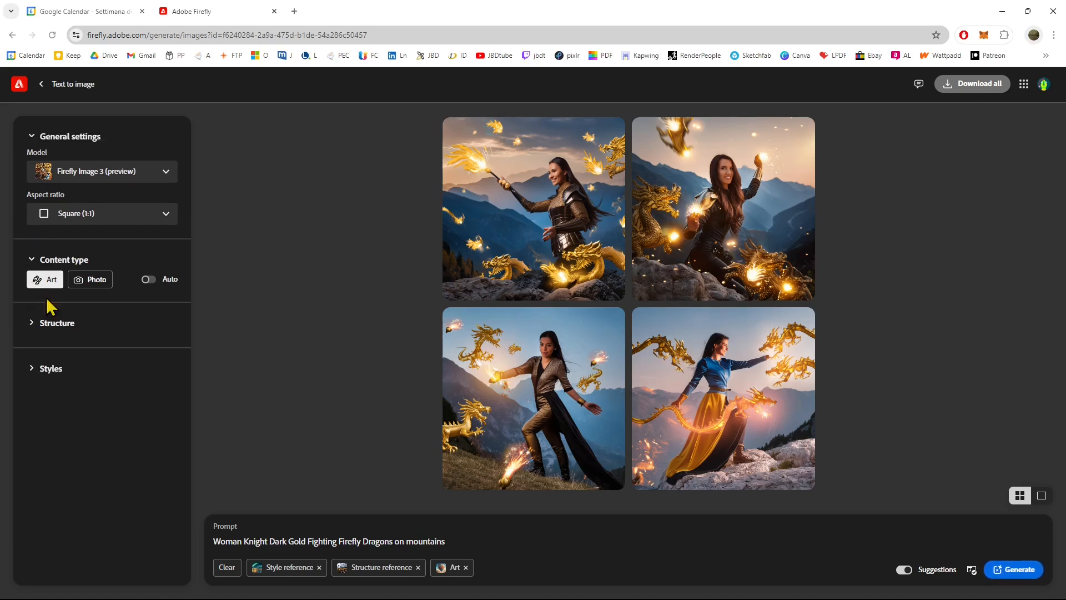
{"action": "left_click", "coordinate": [32, 369]}
{"action": "scroll", "coordinate": [69, 416], "scroll_direction": "down", "scroll_amount": 3}
{"action": "scroll", "coordinate": [69, 417], "scroll_direction": "down", "scroll_amount": 4}
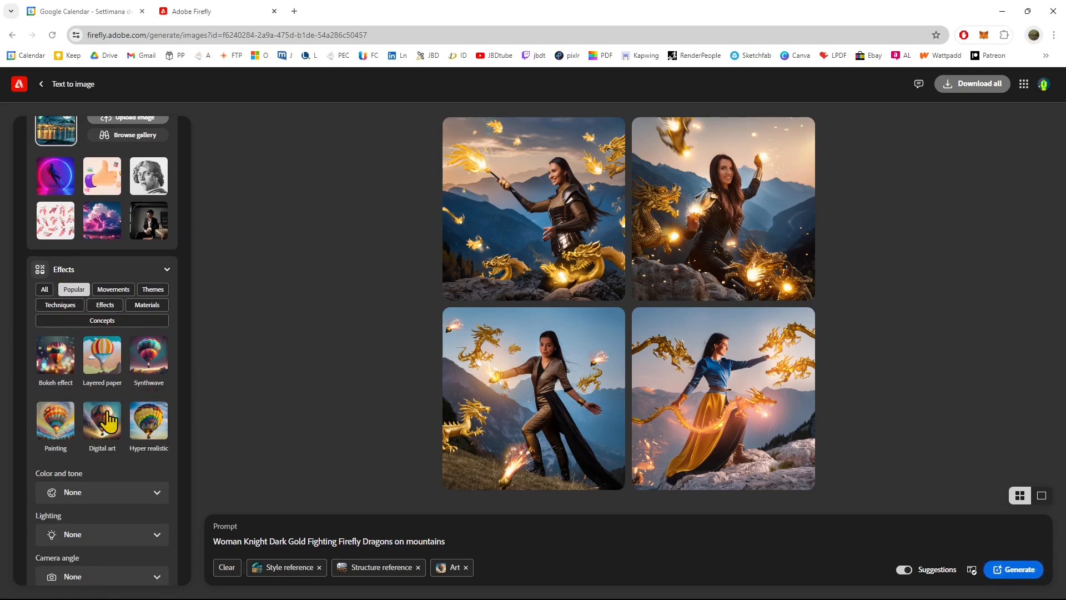
{"action": "left_click", "coordinate": [145, 371]}
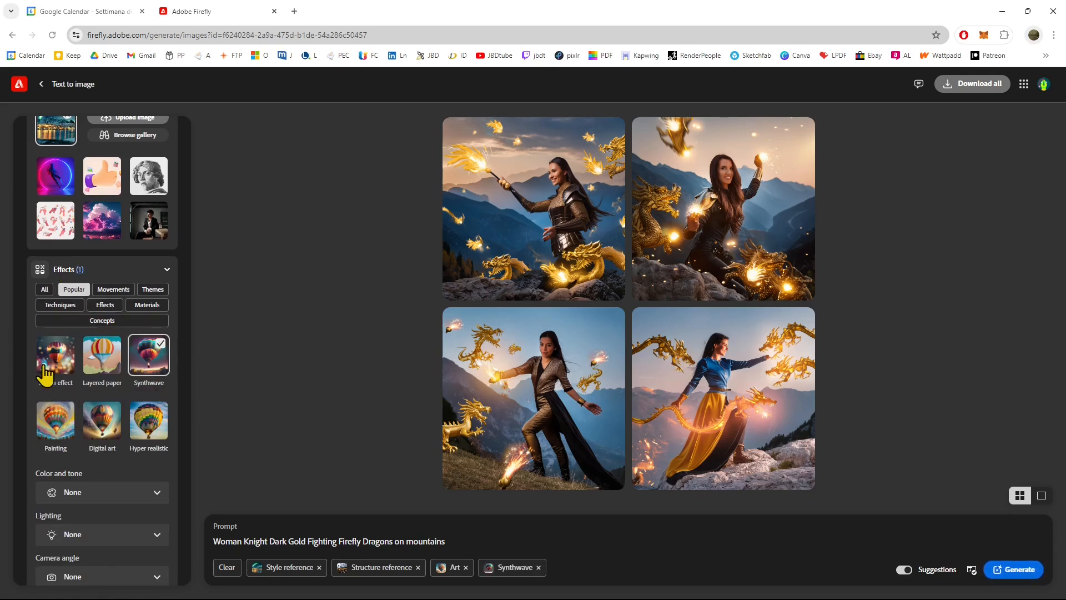
{"action": "left_click", "coordinate": [105, 305]}
{"action": "left_click", "coordinate": [105, 432]}
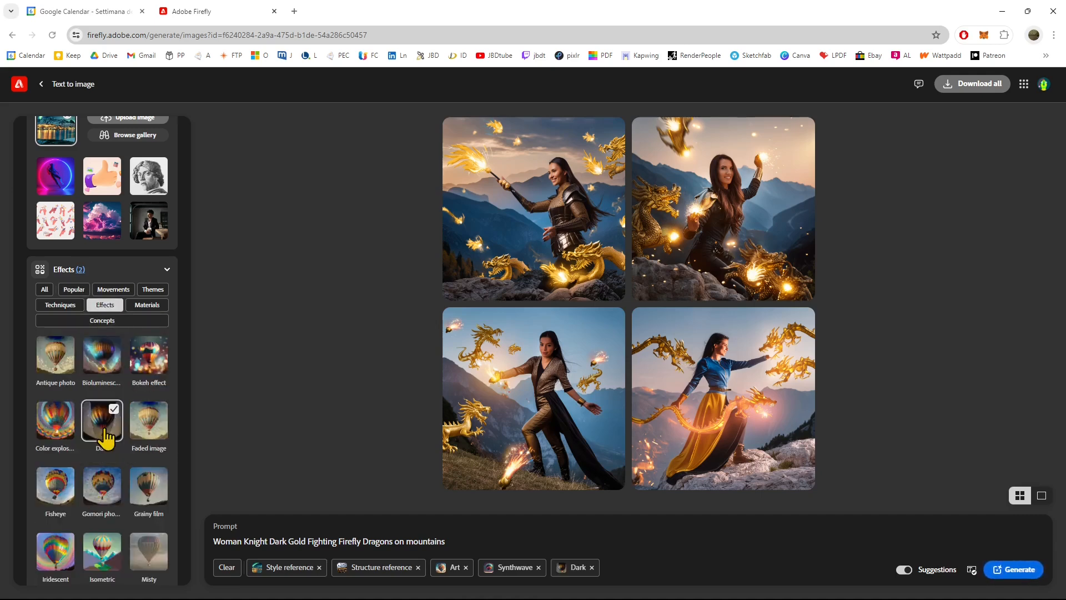
Step: Look through the remaining effects and set the color and tone to Vibrant colors
{"action": "scroll", "coordinate": [100, 478], "scroll_direction": "down", "scroll_amount": 3}
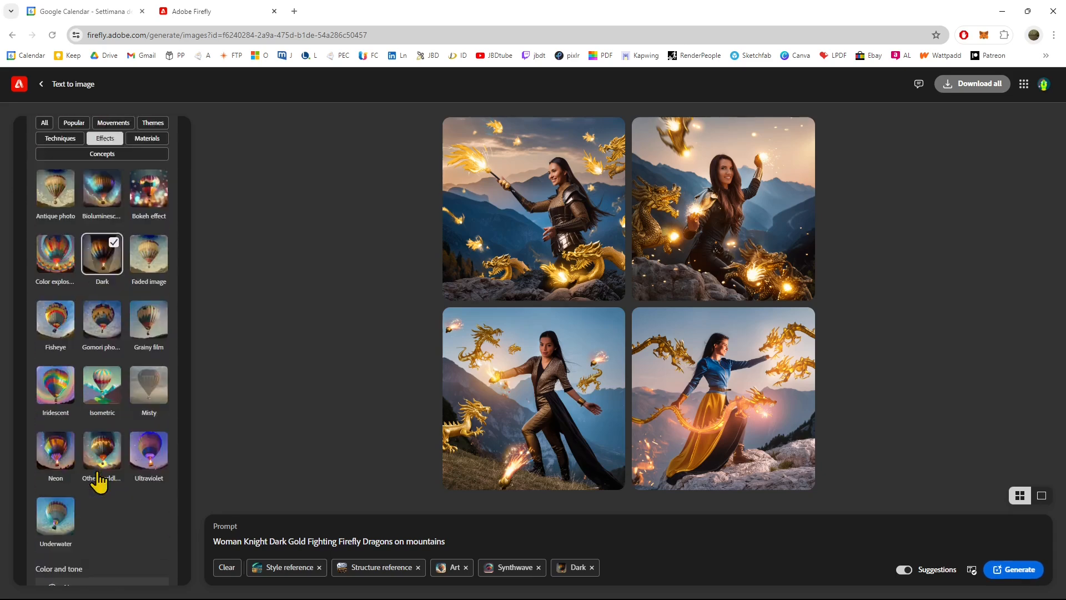
{"action": "scroll", "coordinate": [98, 482], "scroll_direction": "down", "scroll_amount": 2}
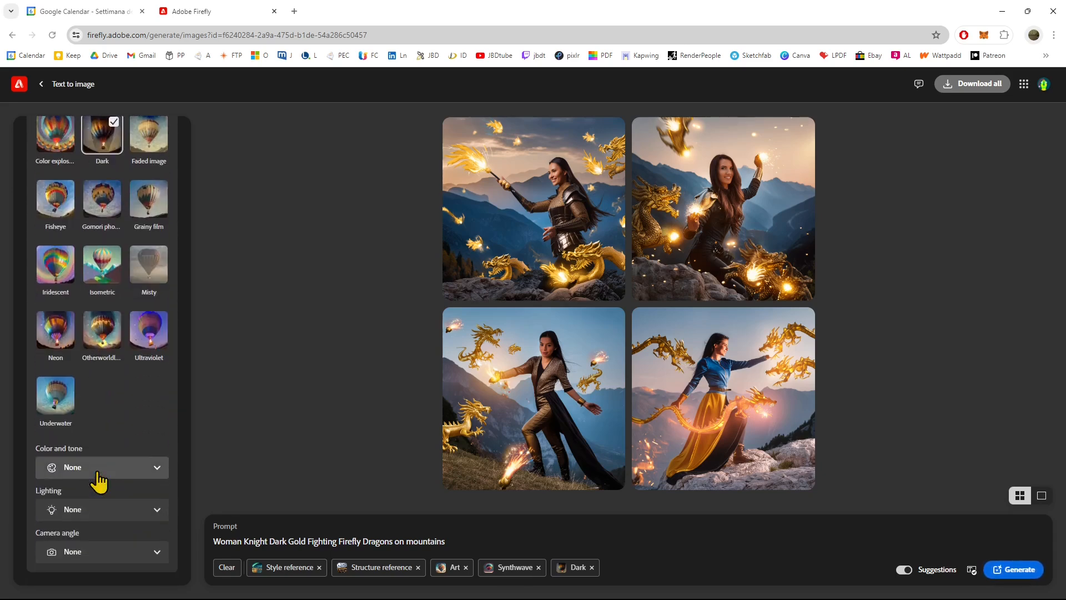
{"action": "left_click", "coordinate": [95, 469]}
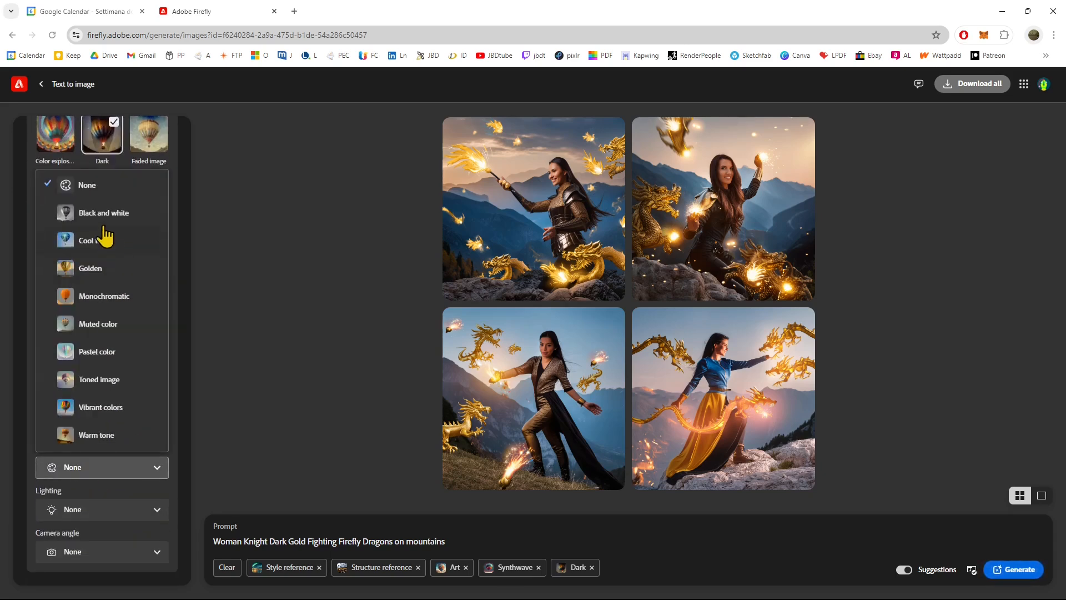
{"action": "left_click", "coordinate": [104, 415]}
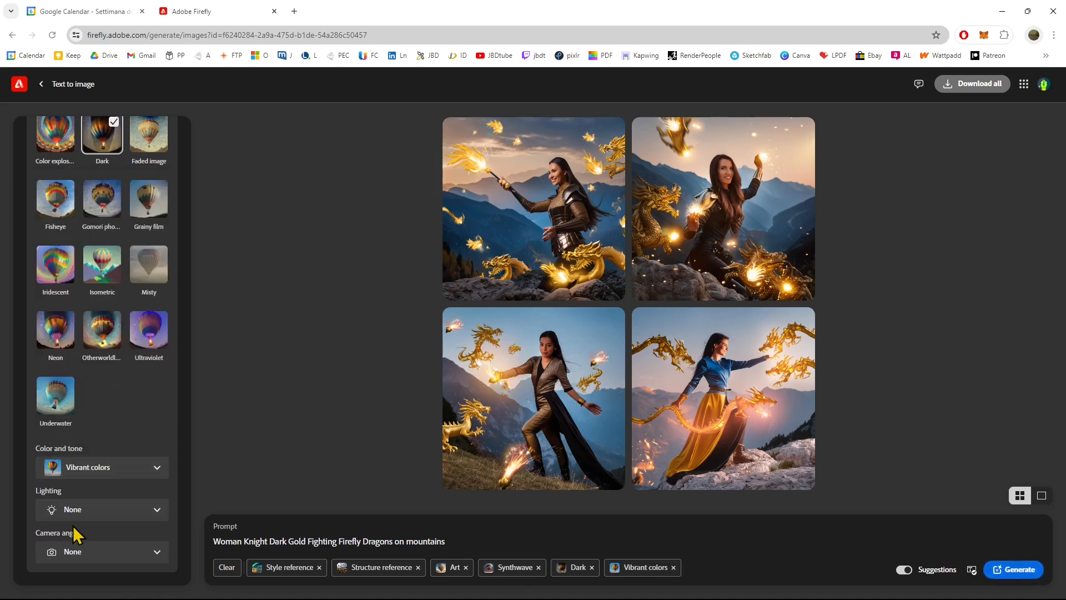
Step: Set the lighting to Low lighting and the camera angle to Wide angle
{"action": "left_click", "coordinate": [101, 515]}
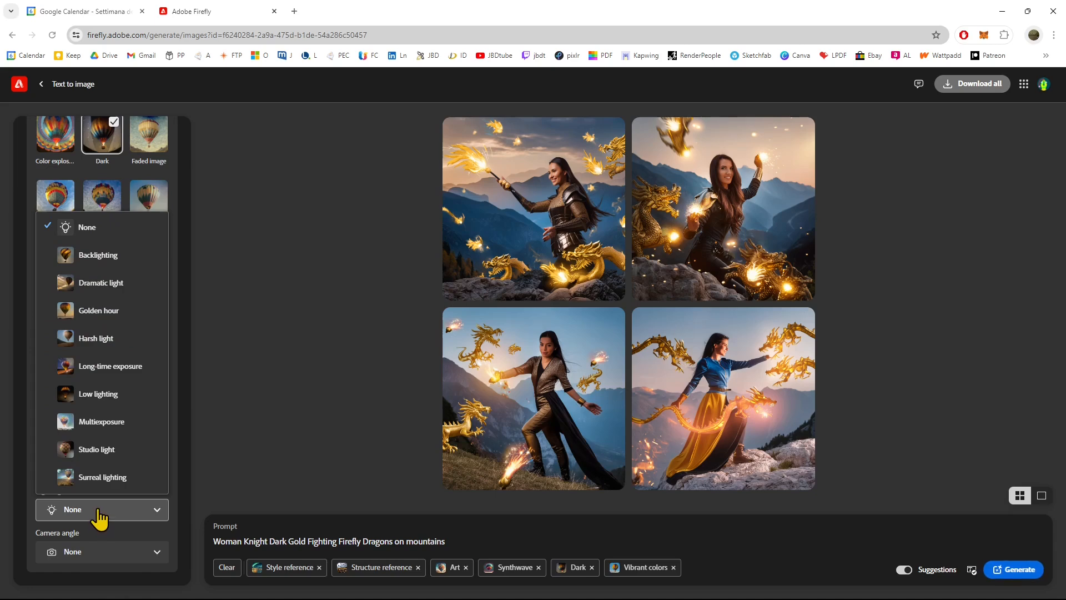
{"action": "left_click", "coordinate": [98, 395]}
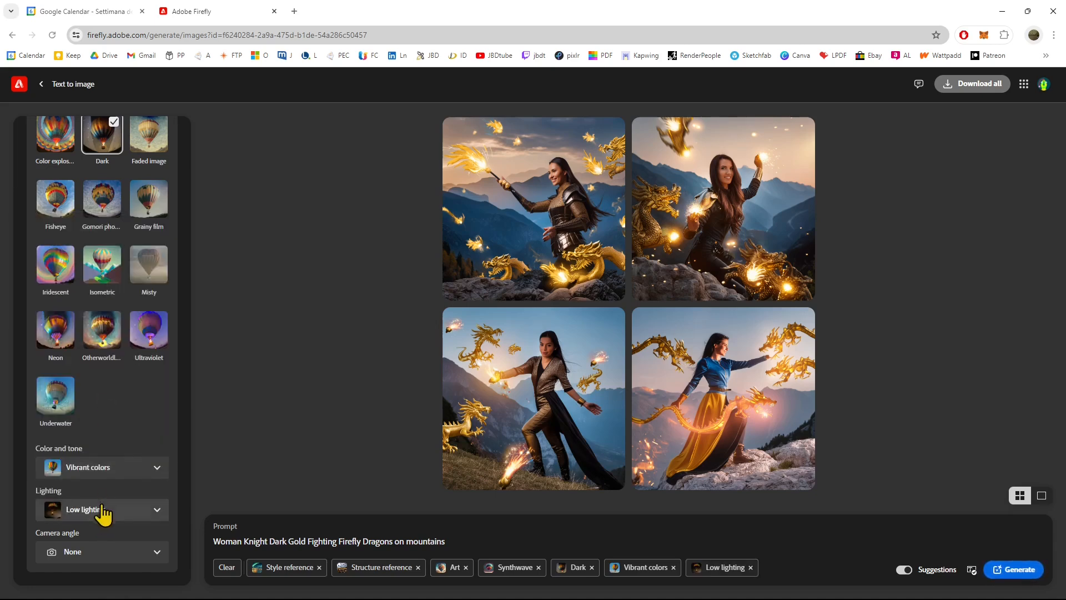
{"action": "left_click", "coordinate": [95, 557]}
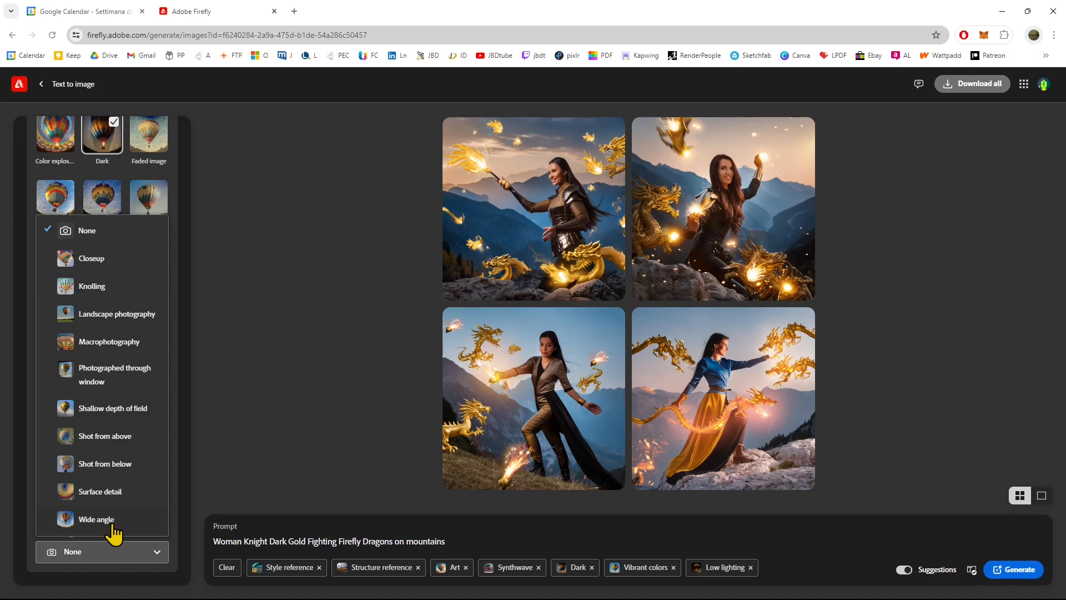
{"action": "left_click", "coordinate": [96, 519]}
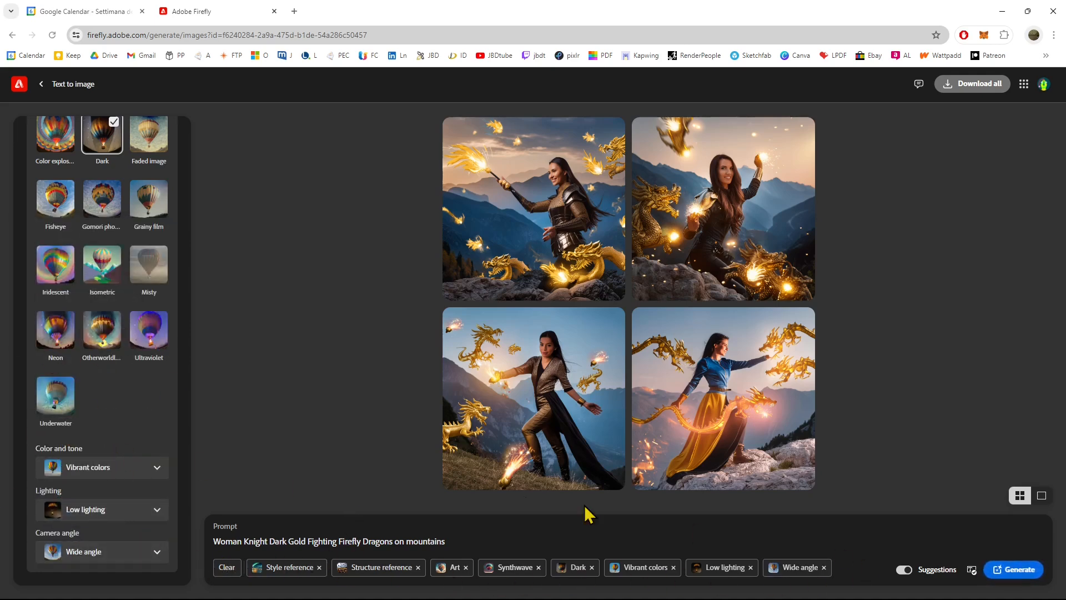
Step: Generate new images from the existing prompt with the chosen style, effects, color, lighting and camera settings
{"action": "left_click", "coordinate": [1029, 573]}
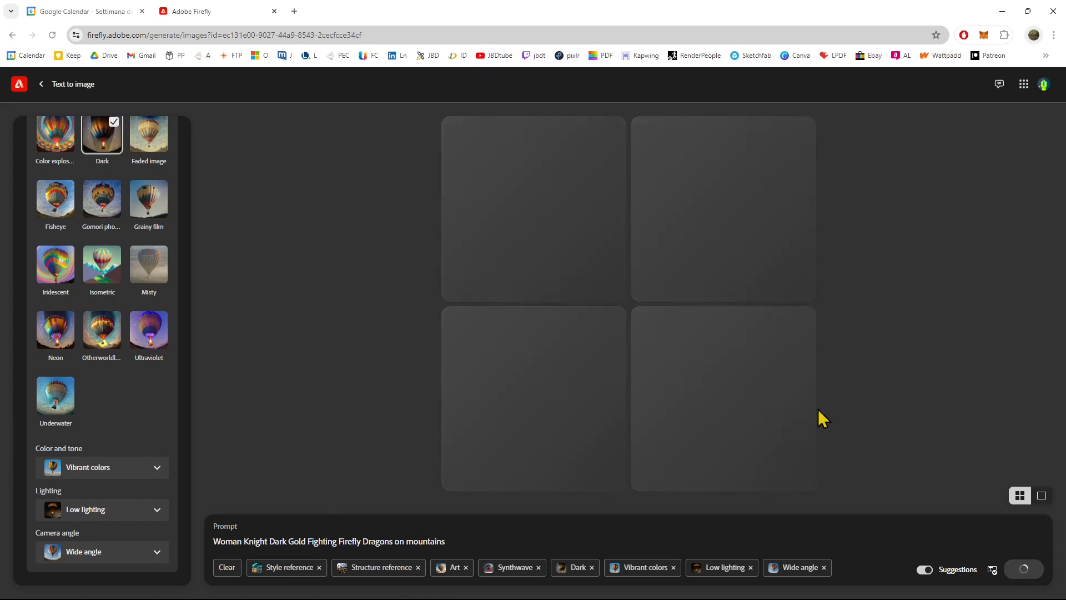
{"action": "scroll", "coordinate": [105, 278], "scroll_direction": "up", "scroll_amount": 10}
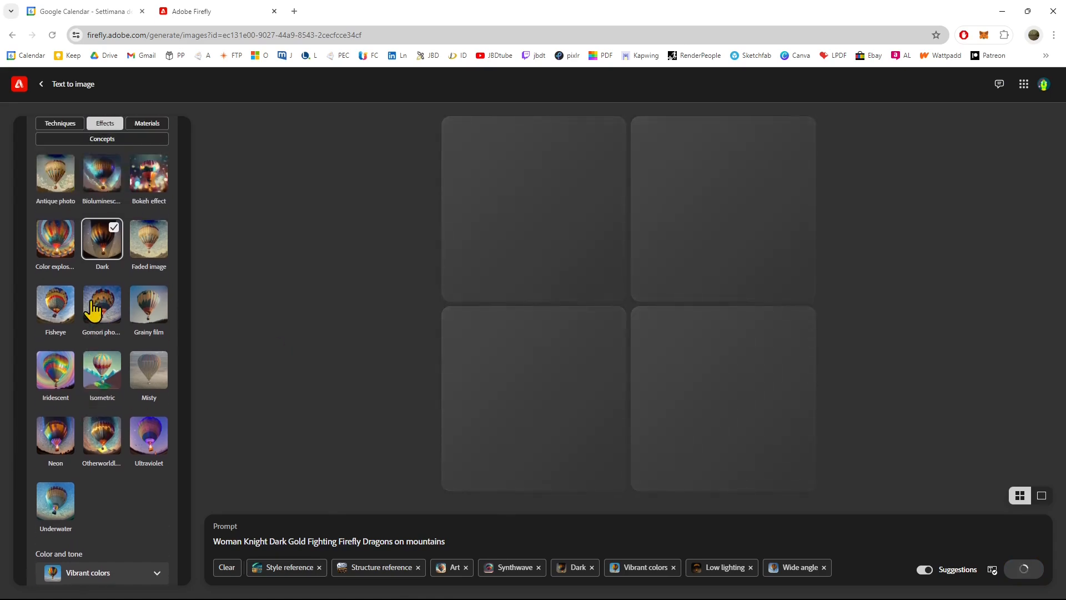
{"action": "scroll", "coordinate": [106, 210], "scroll_direction": "up", "scroll_amount": 2}
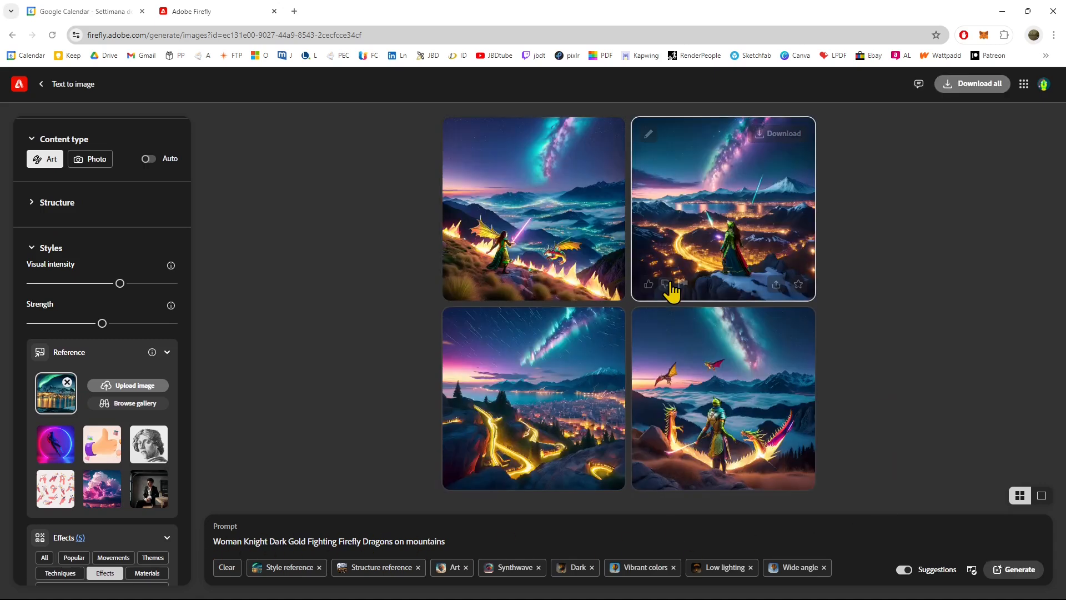
Step: Switch the results to the single-image view, browse the four generated images and return to the first one
{"action": "left_click", "coordinate": [1042, 495]}
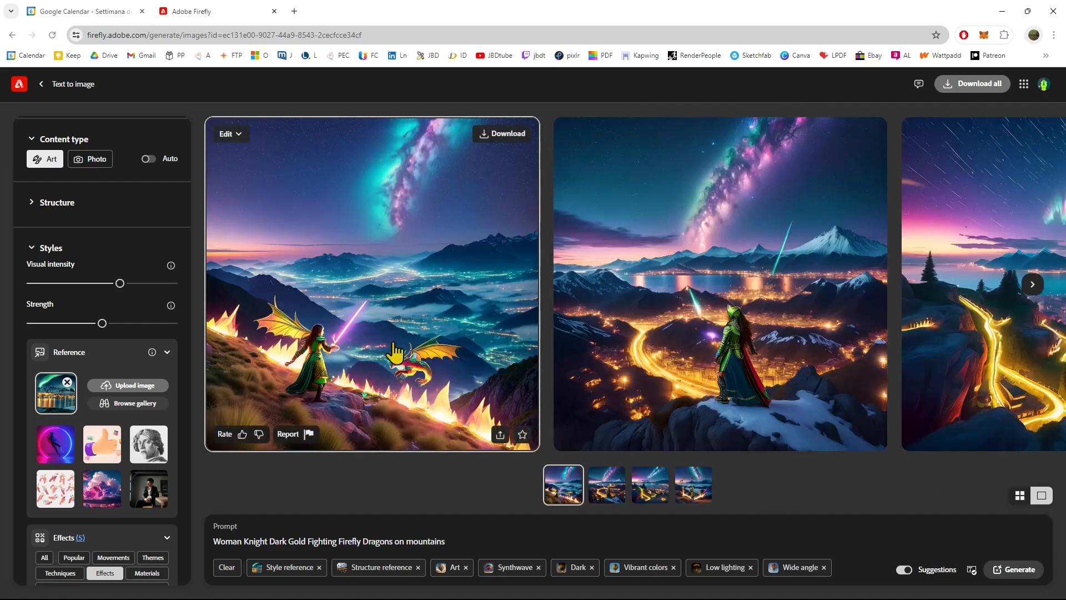
{"action": "left_click", "coordinate": [652, 493]}
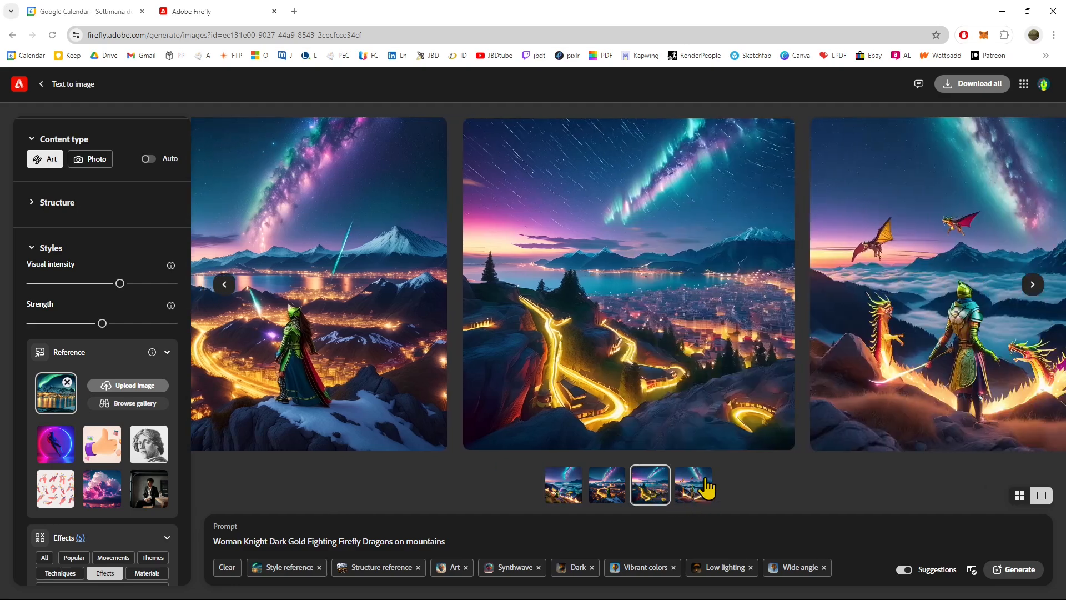
{"action": "left_click", "coordinate": [991, 314]}
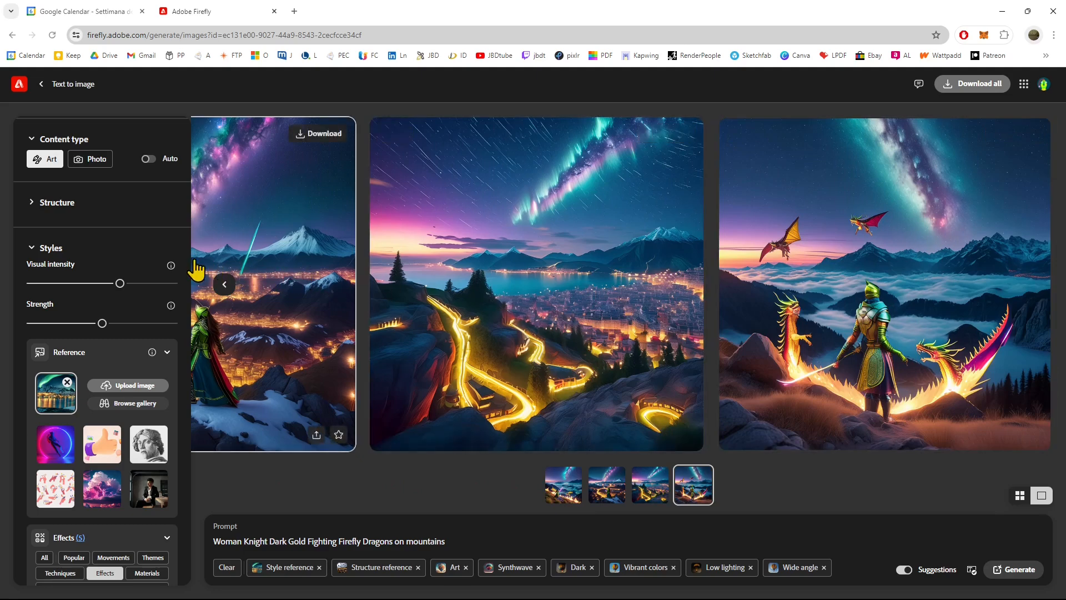
{"action": "left_click", "coordinate": [225, 285]}
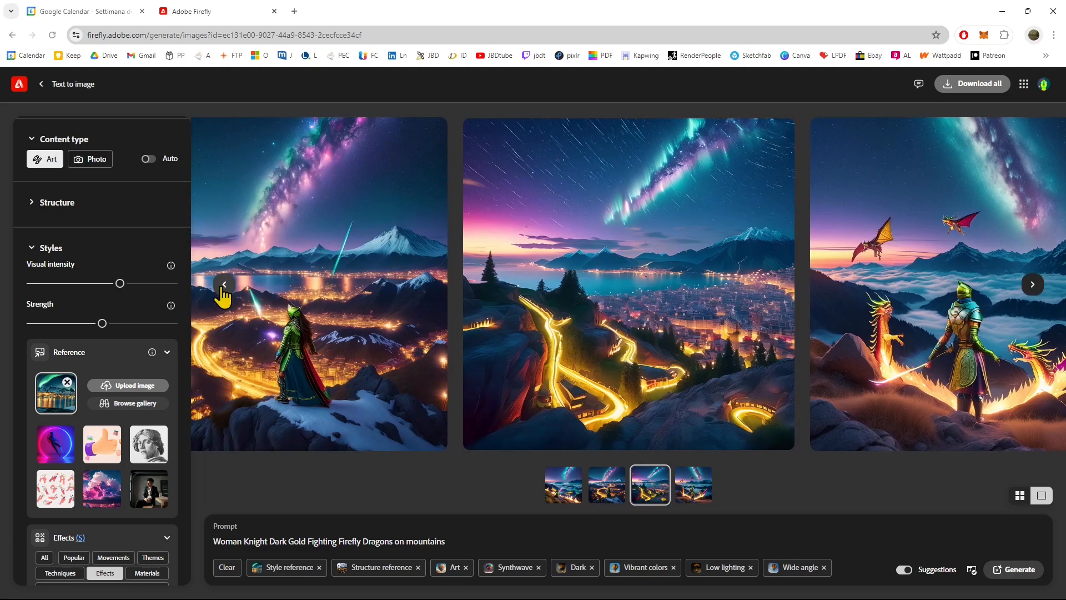
{"action": "left_click", "coordinate": [224, 285]}
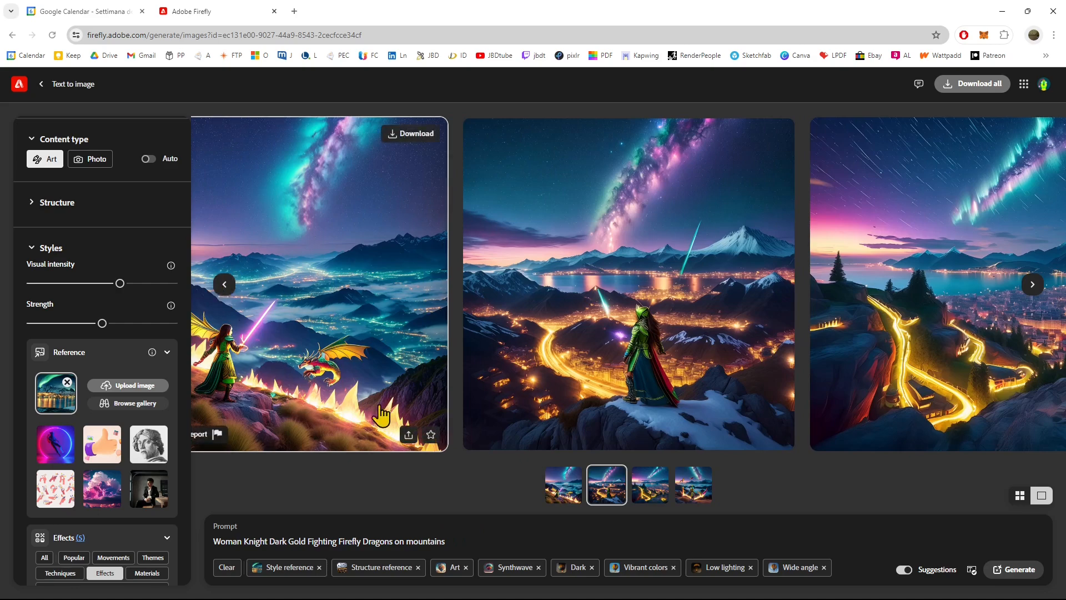
{"action": "left_click", "coordinate": [224, 285]}
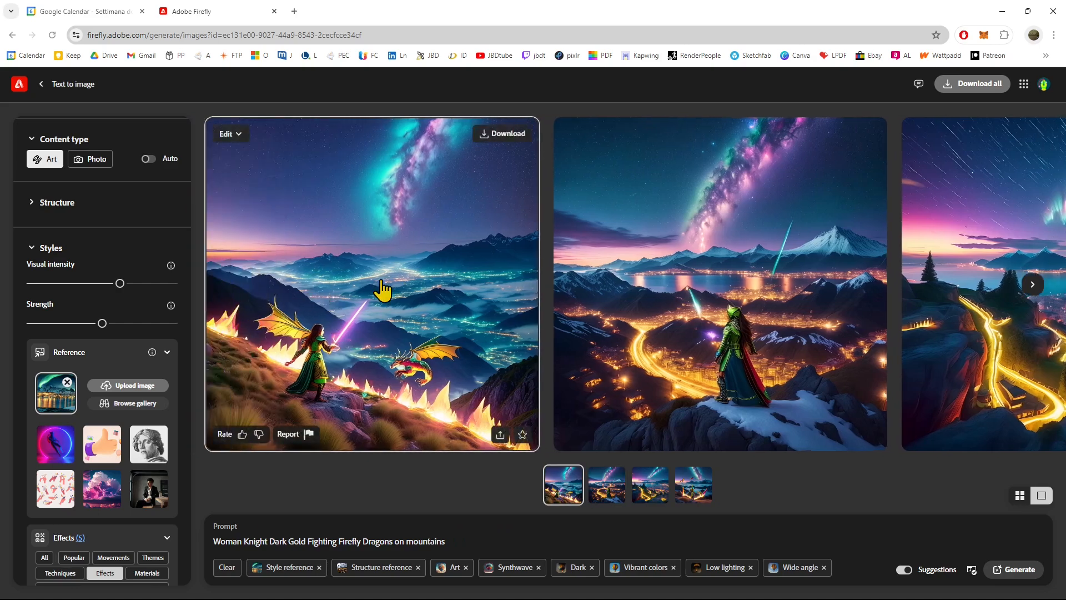
Step: Download the first image, the woman facing the small dragon, and dismiss the offer to do more with it
{"action": "left_click", "coordinate": [506, 139]}
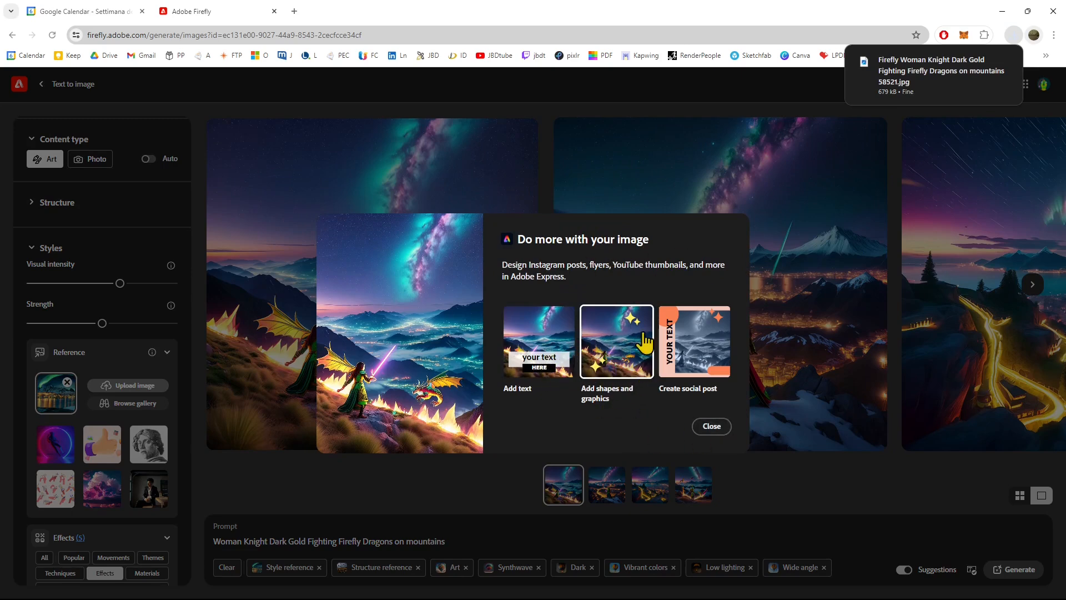
{"action": "left_click", "coordinate": [707, 428]}
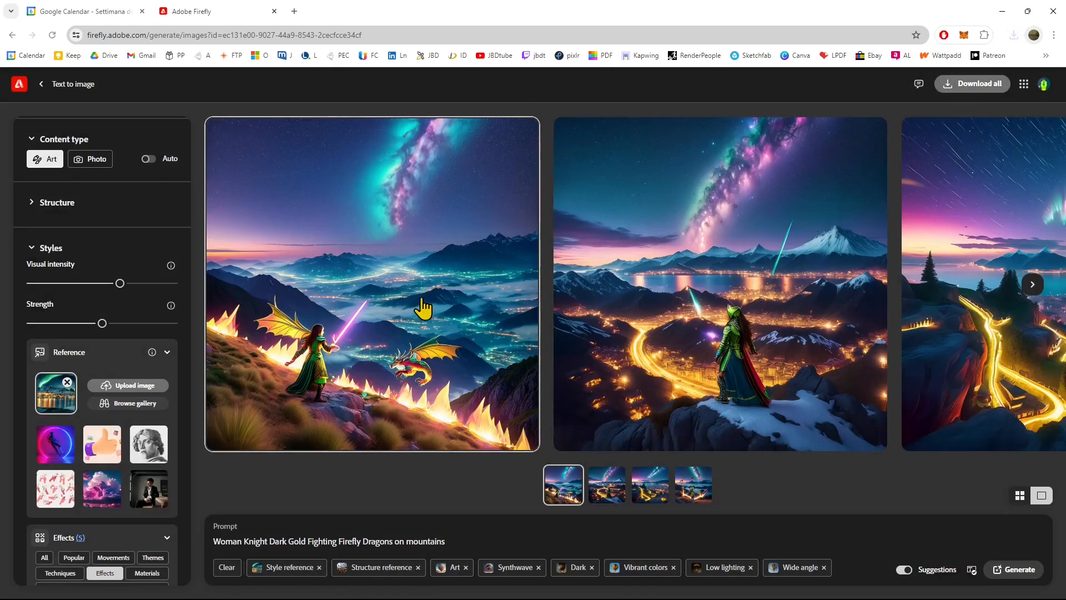
Step: Review the sharing options for the first image and close them without choosing one
{"action": "mouse_move", "coordinate": [469, 175]}
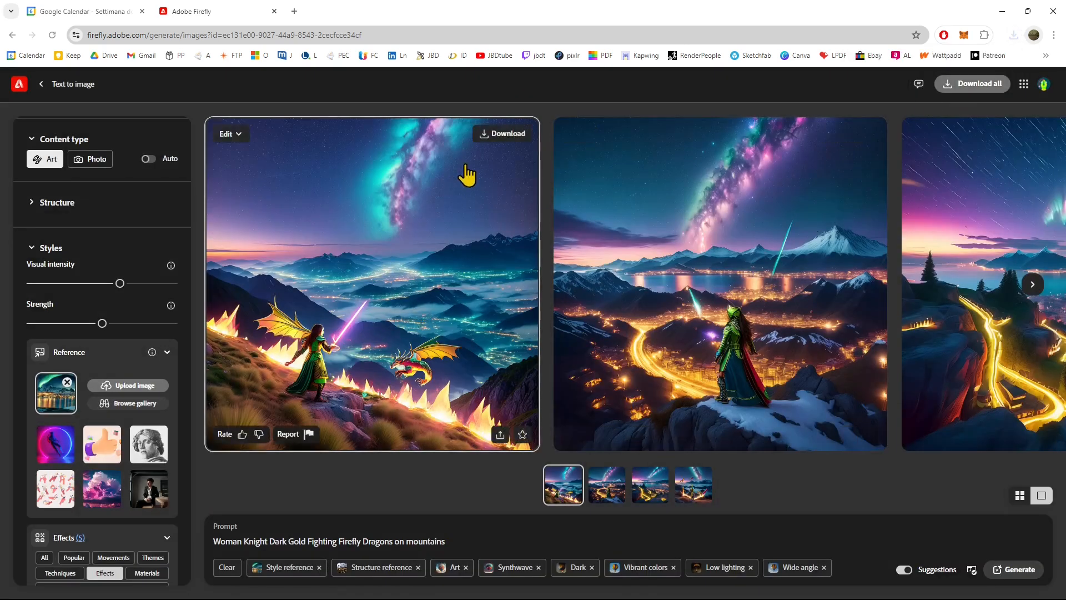
{"action": "left_click", "coordinate": [500, 435]}
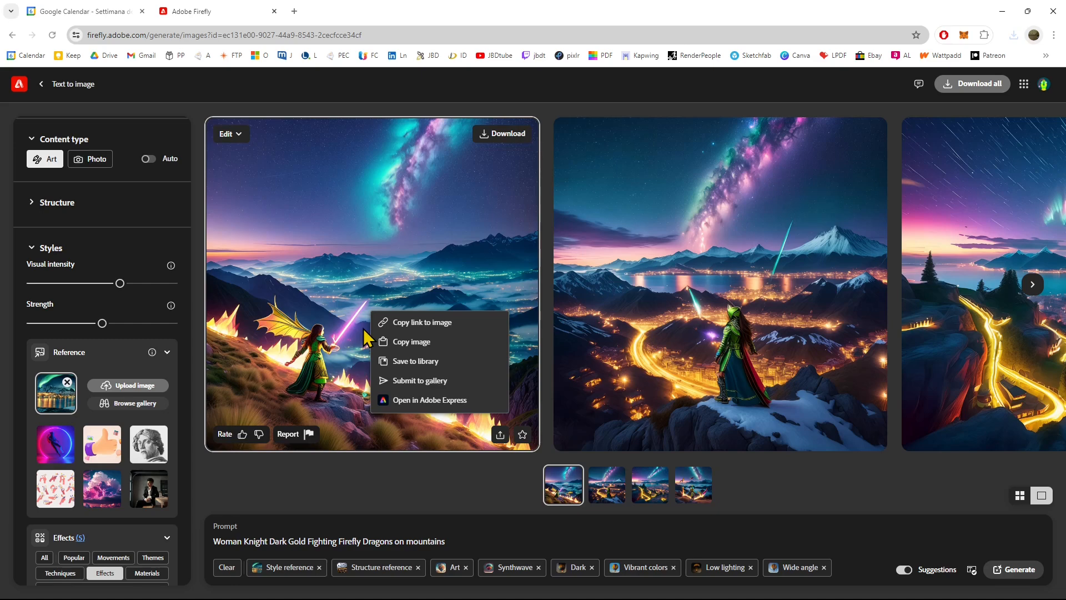
{"action": "left_click", "coordinate": [293, 82]}
Step: Review the editing options for the first image and generate similar images from it
{"action": "left_click", "coordinate": [232, 137]}
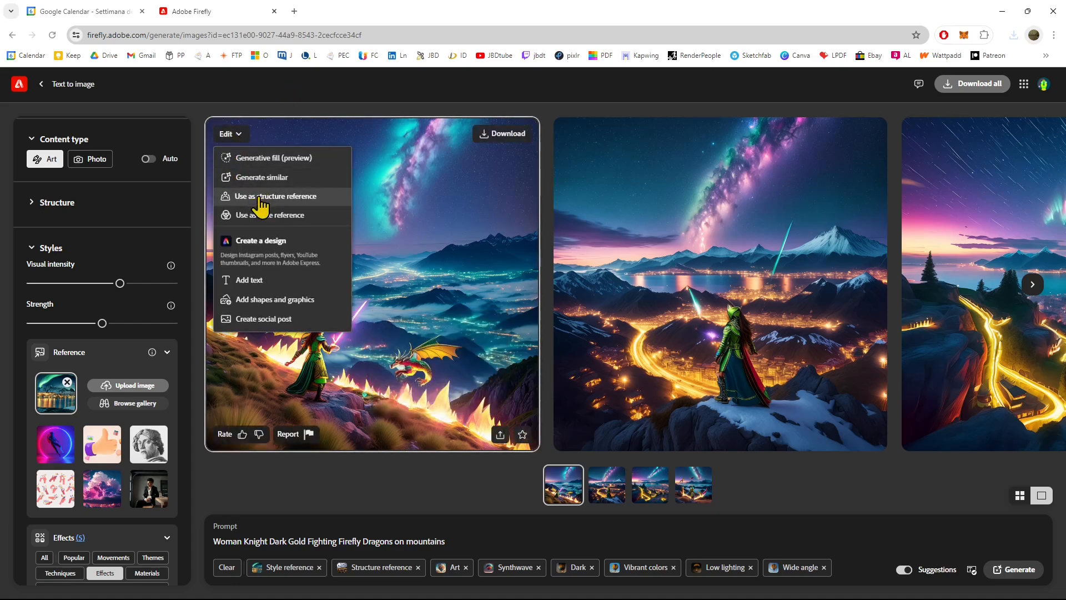
{"action": "left_click", "coordinate": [239, 135]}
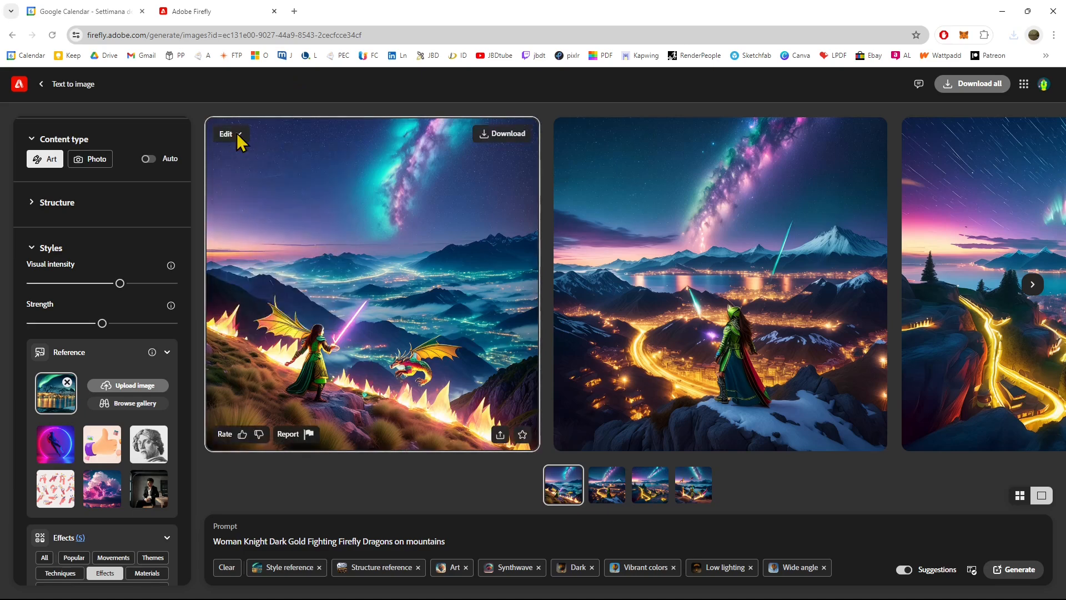
{"action": "left_click", "coordinate": [238, 135]}
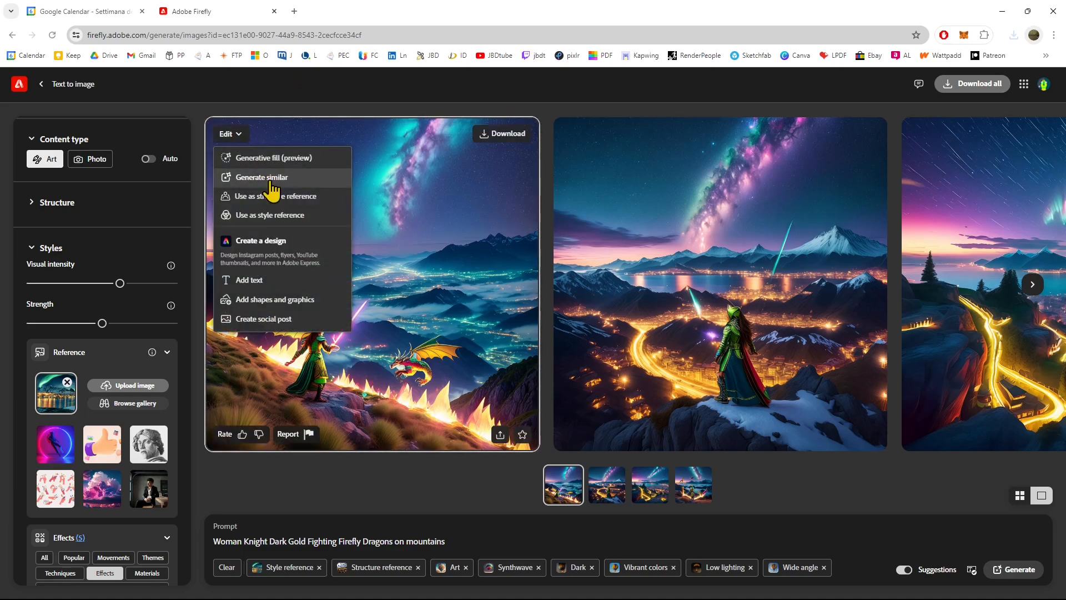
{"action": "left_click", "coordinate": [272, 179]}
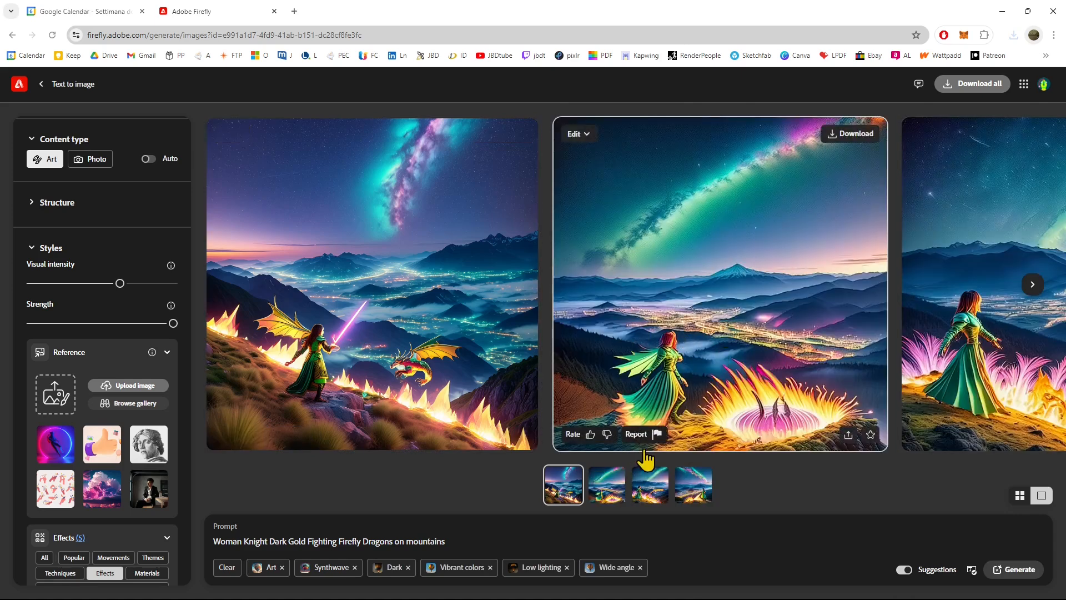
Step: Browse through the similar images to the last one and return to the first
{"action": "left_click", "coordinate": [1033, 285]}
{"action": "left_click", "coordinate": [1033, 285]}
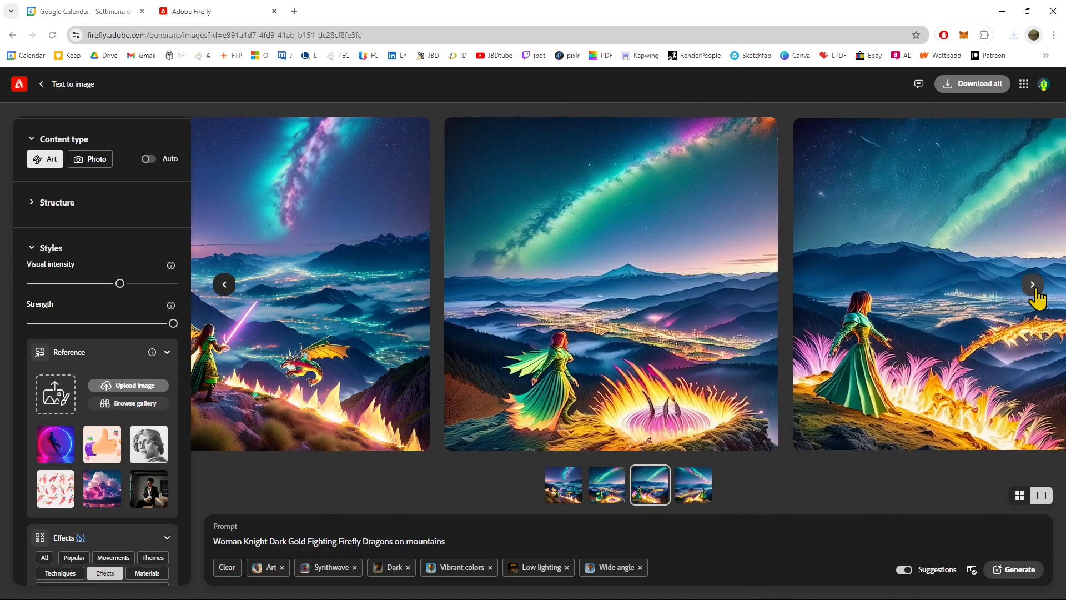
{"action": "left_click", "coordinate": [1035, 290]}
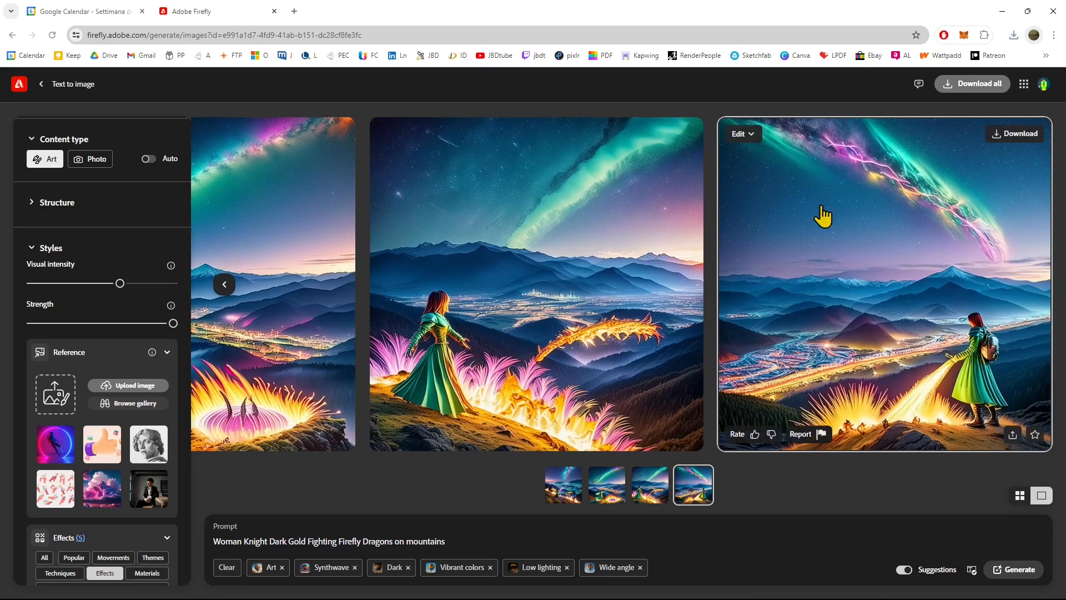
{"action": "left_click", "coordinate": [225, 285]}
{"action": "left_click", "coordinate": [225, 286]}
{"action": "left_click", "coordinate": [225, 285]}
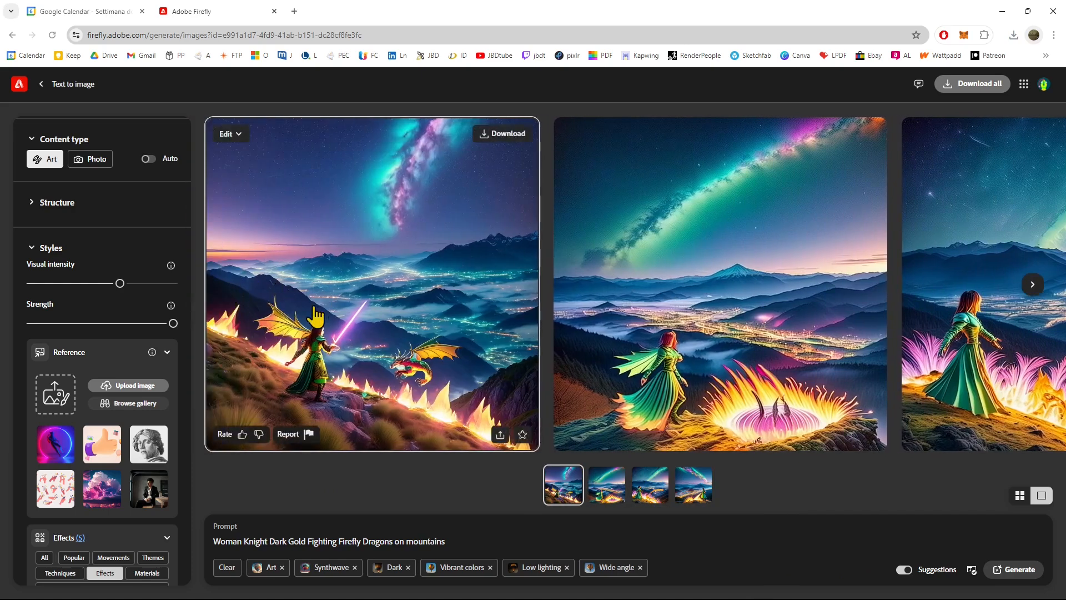
Step: Open the first image in Generative fill and brush over the glowing nebula in the sky for removal
{"action": "left_click", "coordinate": [236, 136]}
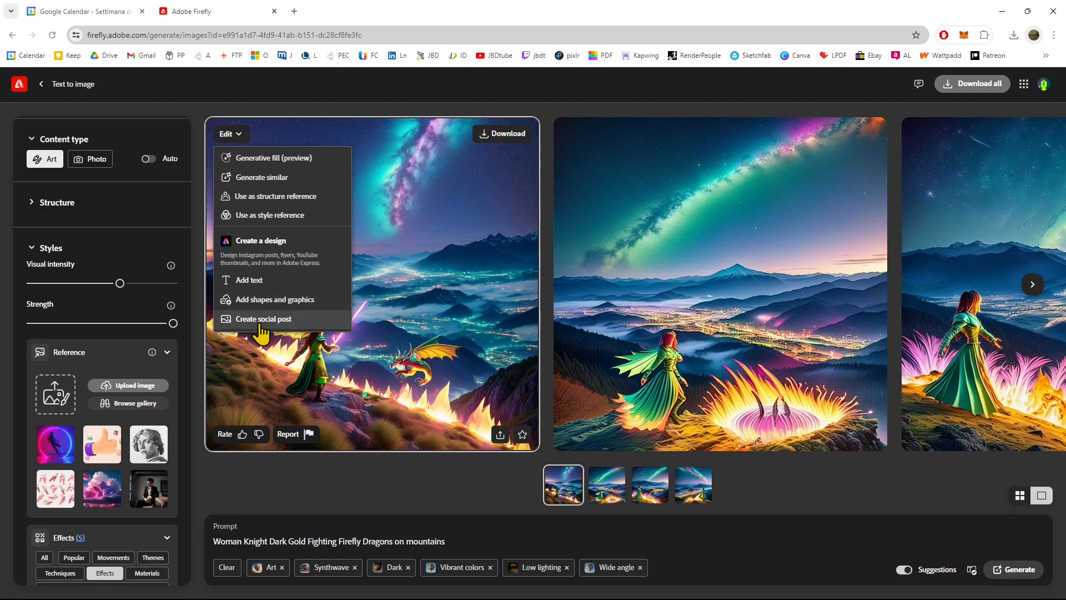
{"action": "left_click", "coordinate": [250, 160]}
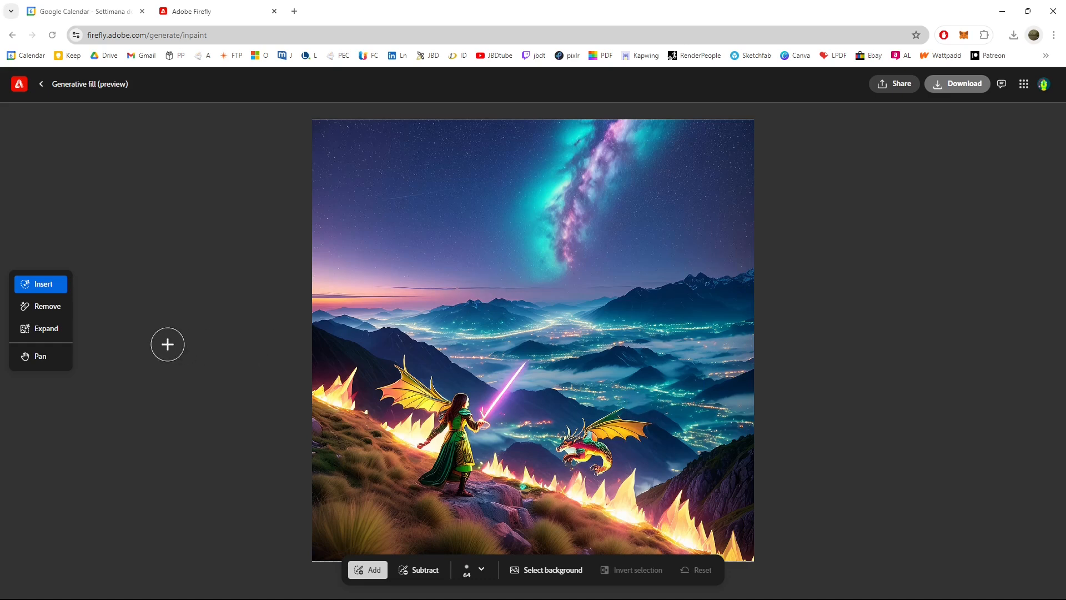
{"action": "left_click", "coordinate": [42, 310]}
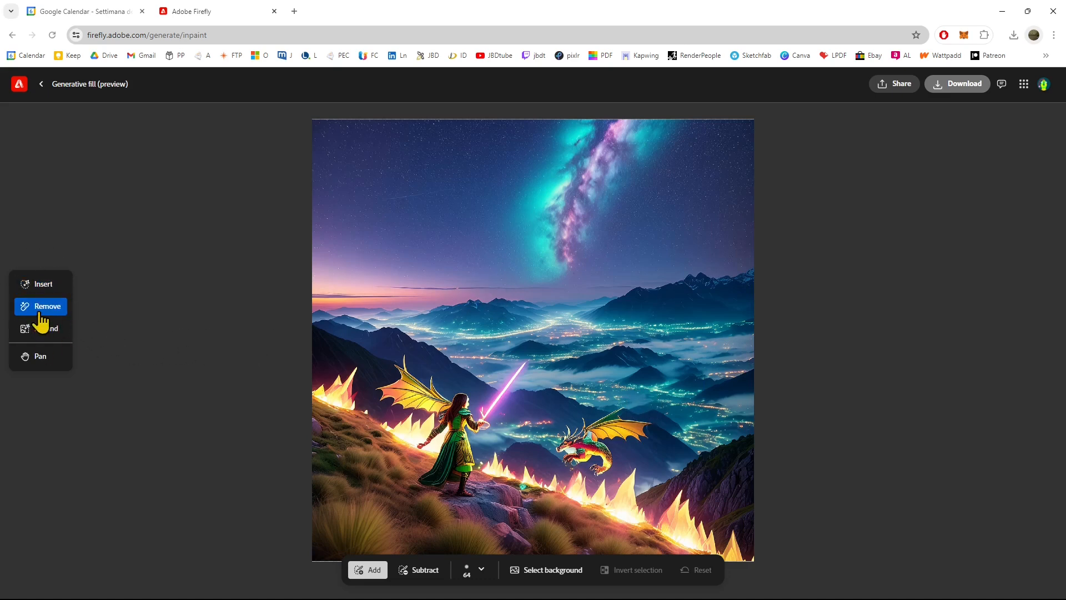
{"action": "mouse_move", "coordinate": [561, 203]}
{"action": "left_mouse_down"}
{"action": "mouse_move", "coordinate": [581, 139]}
{"action": "mouse_move", "coordinate": [562, 130]}
{"action": "mouse_move", "coordinate": [606, 121]}
{"action": "mouse_move", "coordinate": [650, 120]}
{"action": "mouse_move", "coordinate": [598, 143]}
{"action": "mouse_move", "coordinate": [553, 146]}
{"action": "mouse_move", "coordinate": [510, 180]}
{"action": "mouse_move", "coordinate": [708, 179]}
{"action": "mouse_move", "coordinate": [607, 203]}
{"action": "mouse_move", "coordinate": [585, 251]}
{"action": "mouse_move", "coordinate": [546, 260]}
{"action": "mouse_move", "coordinate": [562, 223]}
{"action": "mouse_move", "coordinate": [514, 188]}
{"action": "mouse_move", "coordinate": [489, 217]}
{"action": "mouse_move", "coordinate": [467, 167]}
{"action": "left_mouse_up"}
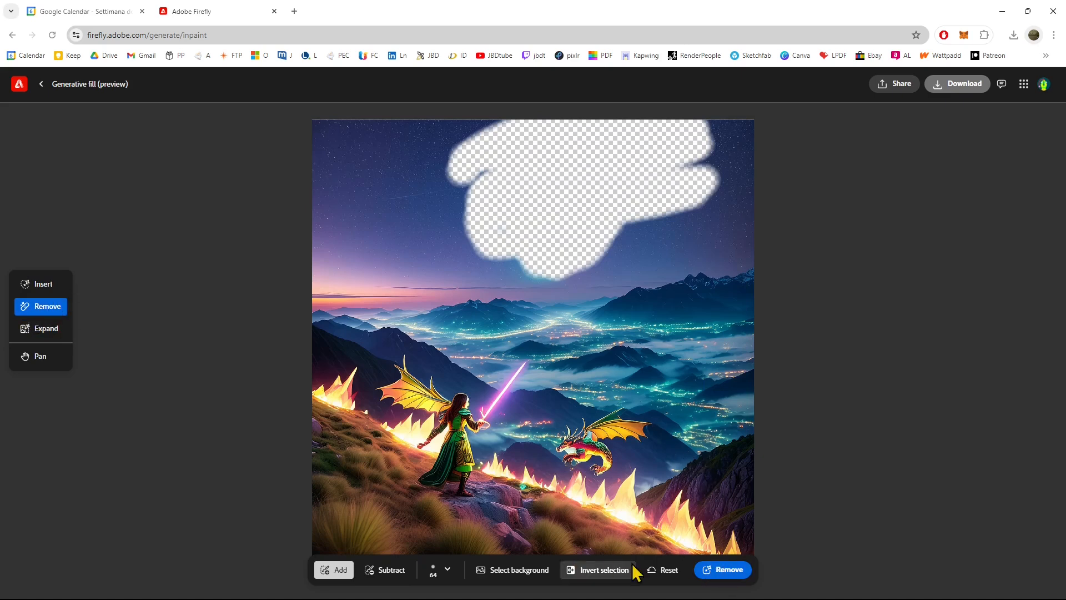
Step: Set the removal brush size to 74 px and the brush hardness to 56%
{"action": "left_click", "coordinate": [448, 569]}
{"action": "left_click_drag", "start_coordinate": [441, 448], "coordinate": [449, 449]}
{"action": "left_click_drag", "start_coordinate": [441, 486], "coordinate": [447, 486]}
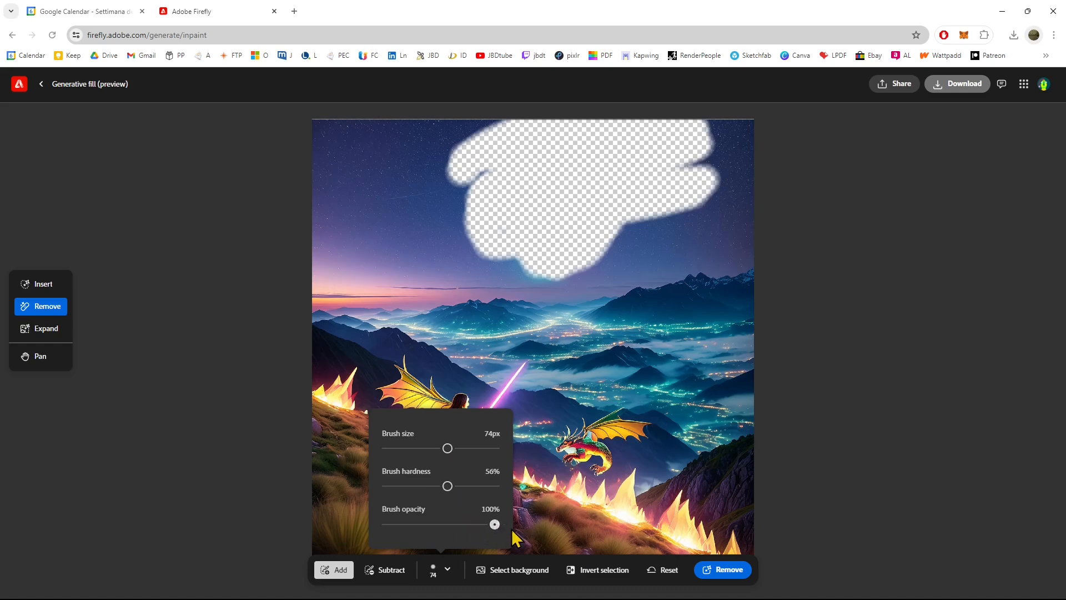
Step: Remove the brushed nebula from the sky and keep the first generated variation
{"action": "left_click", "coordinate": [719, 570]}
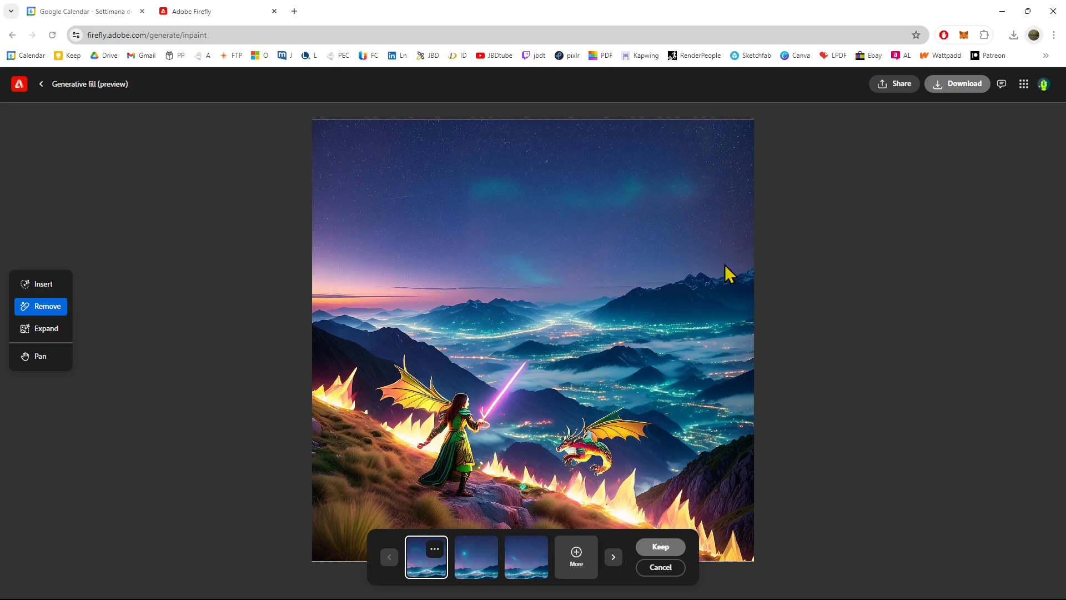
{"action": "left_click", "coordinate": [52, 290]}
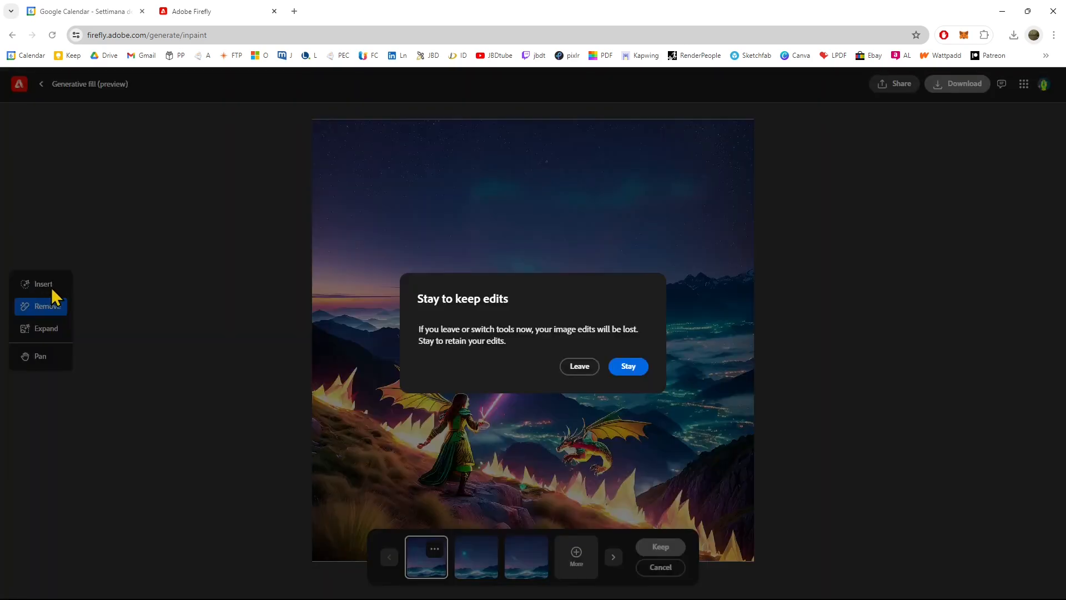
{"action": "left_click", "coordinate": [626, 370]}
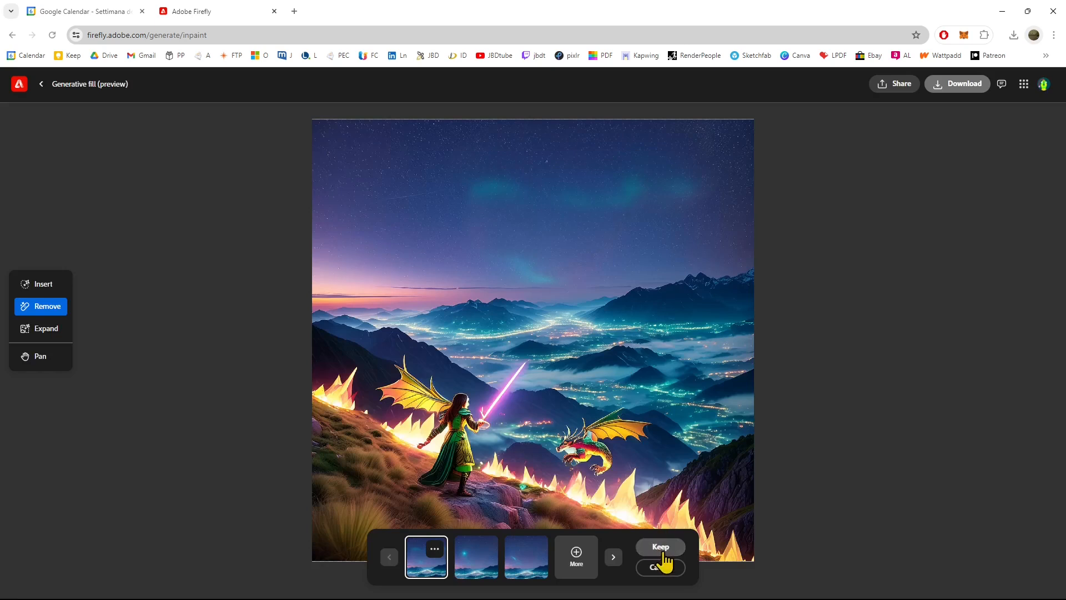
{"action": "left_click", "coordinate": [663, 550]}
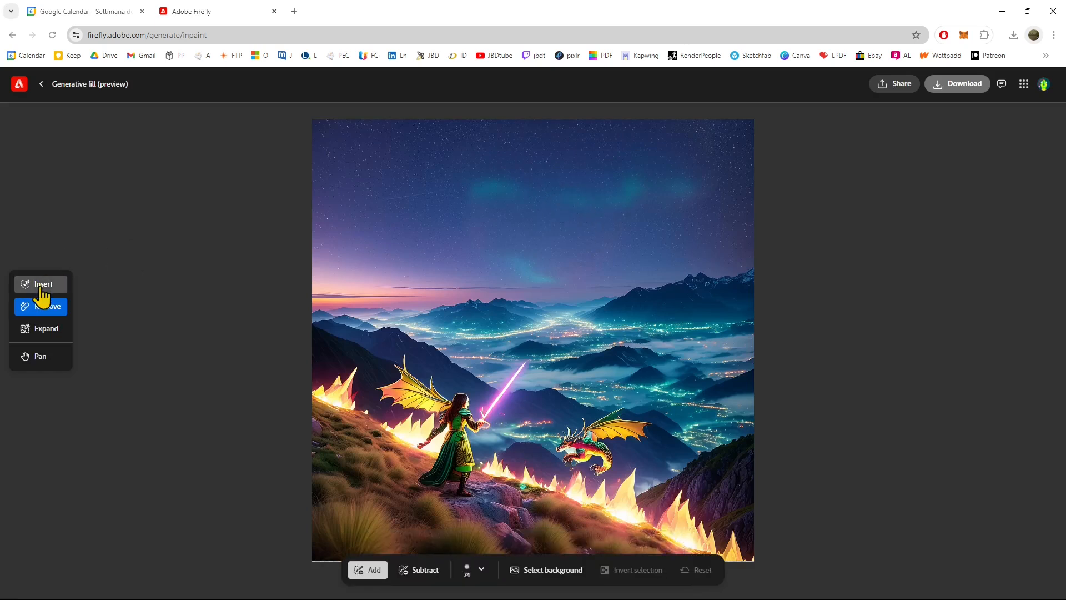
Step: Brush a curved, dragon-shaped area across the sky for insertion and generate it with the prompt "Firefly giant dragon neon"
{"action": "left_click", "coordinate": [42, 286]}
{"action": "mouse_move", "coordinate": [575, 149]}
{"action": "left_mouse_down"}
{"action": "mouse_move", "coordinate": [416, 186]}
{"action": "mouse_move", "coordinate": [517, 173]}
{"action": "mouse_move", "coordinate": [547, 191]}
{"action": "mouse_move", "coordinate": [673, 197]}
{"action": "mouse_move", "coordinate": [518, 167]}
{"action": "mouse_move", "coordinate": [425, 182]}
{"action": "mouse_move", "coordinate": [522, 180]}
{"action": "mouse_move", "coordinate": [396, 194]}
{"action": "mouse_move", "coordinate": [491, 261]}
{"action": "mouse_move", "coordinate": [544, 273]}
{"action": "mouse_move", "coordinate": [369, 248]}
{"action": "left_mouse_up"}
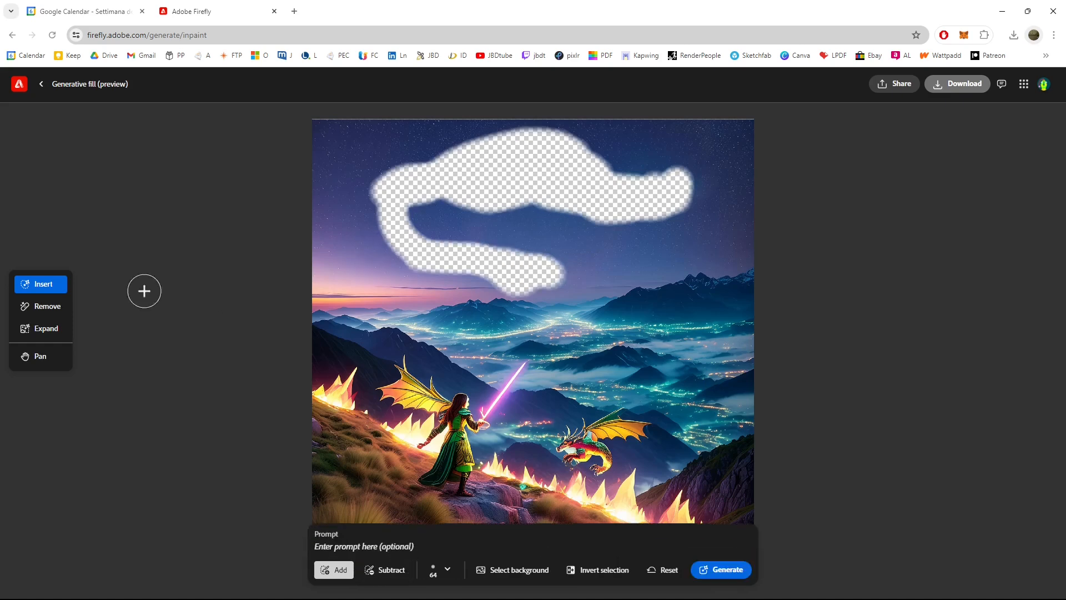
{"action": "left_click", "coordinate": [421, 549]}
{"action": "type", "text": "Firefly giant dragon neon"}
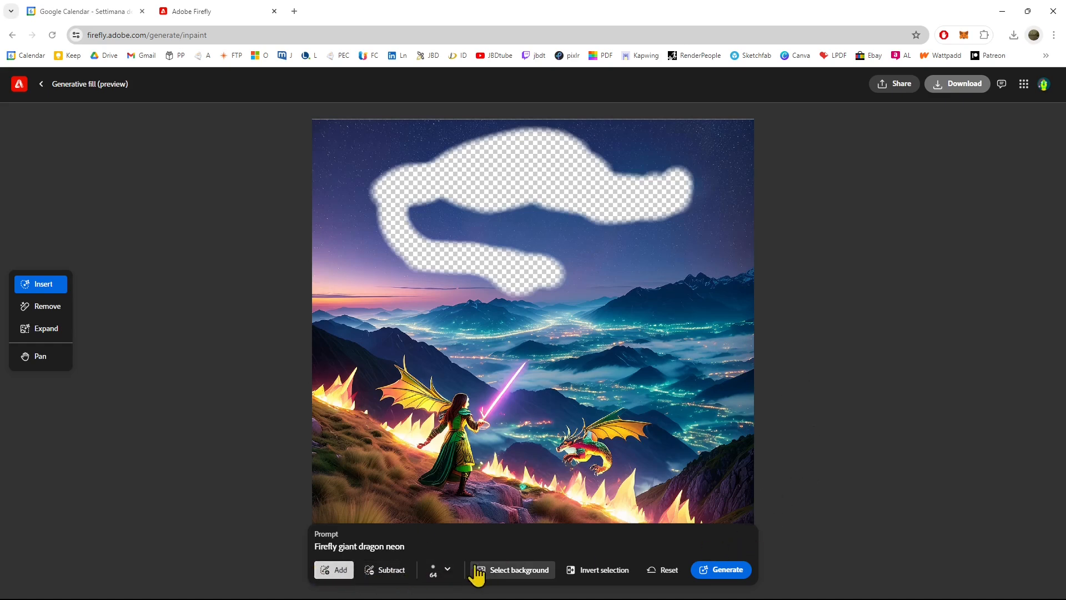
{"action": "left_click", "coordinate": [711, 574]}
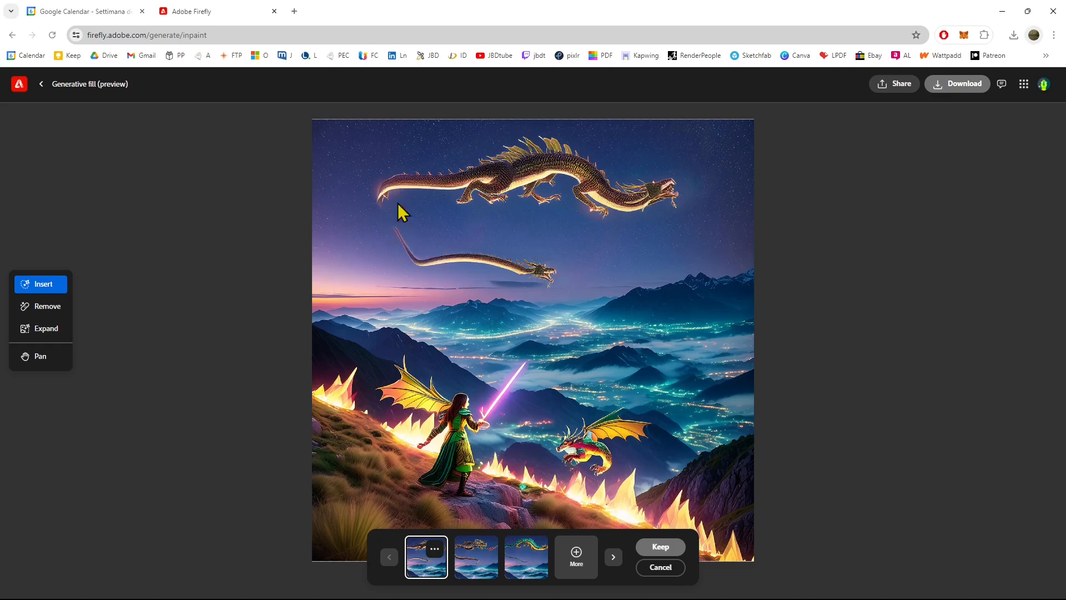
Step: Compare the second and third dragon variations and return to the first one
{"action": "left_click", "coordinate": [484, 564]}
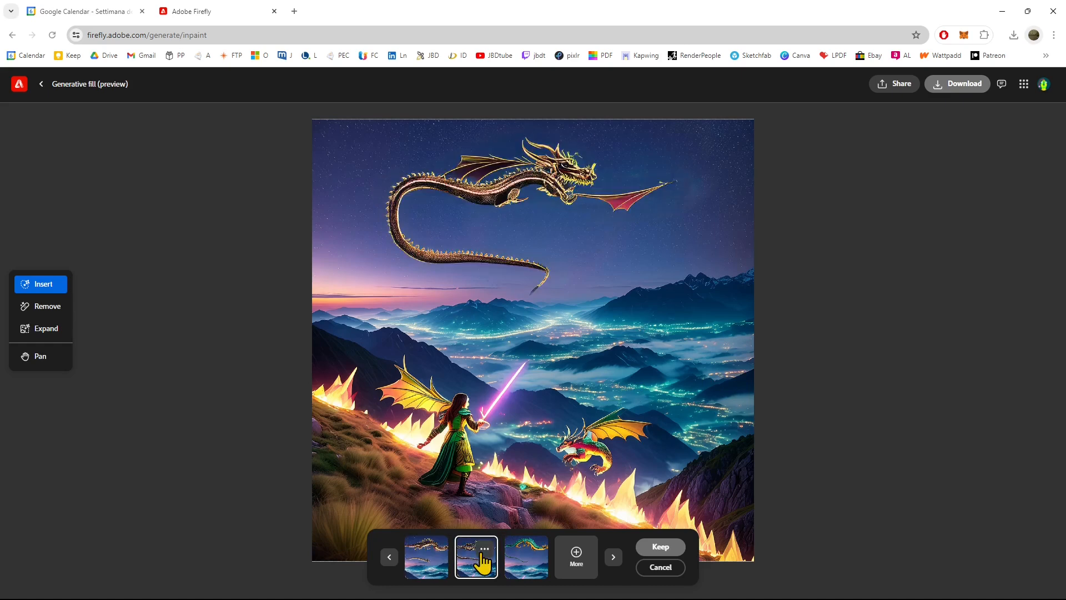
{"action": "left_click", "coordinate": [536, 562]}
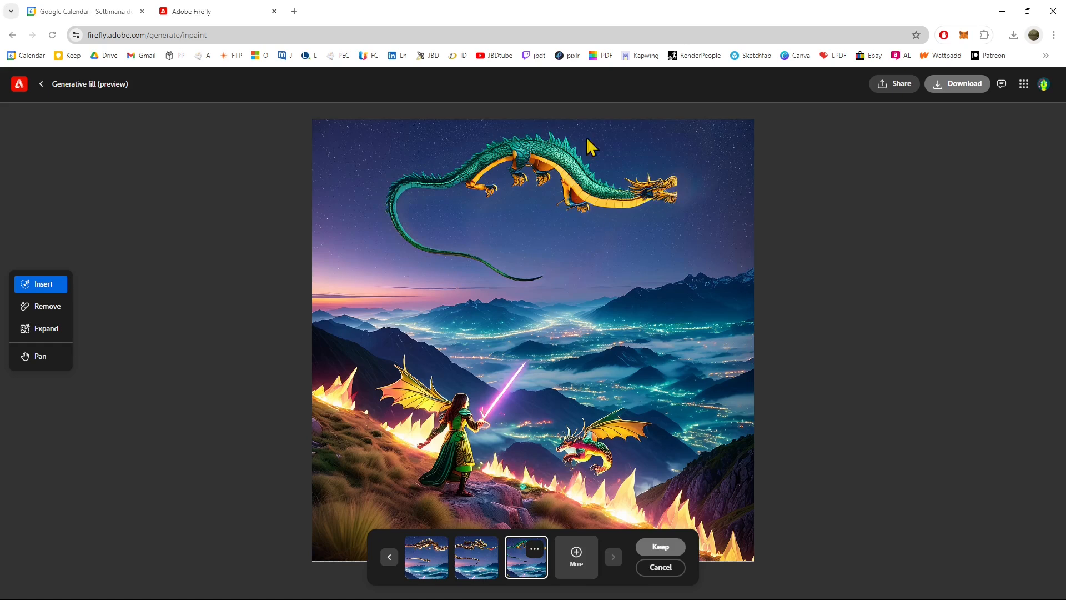
{"action": "left_click", "coordinate": [439, 557]}
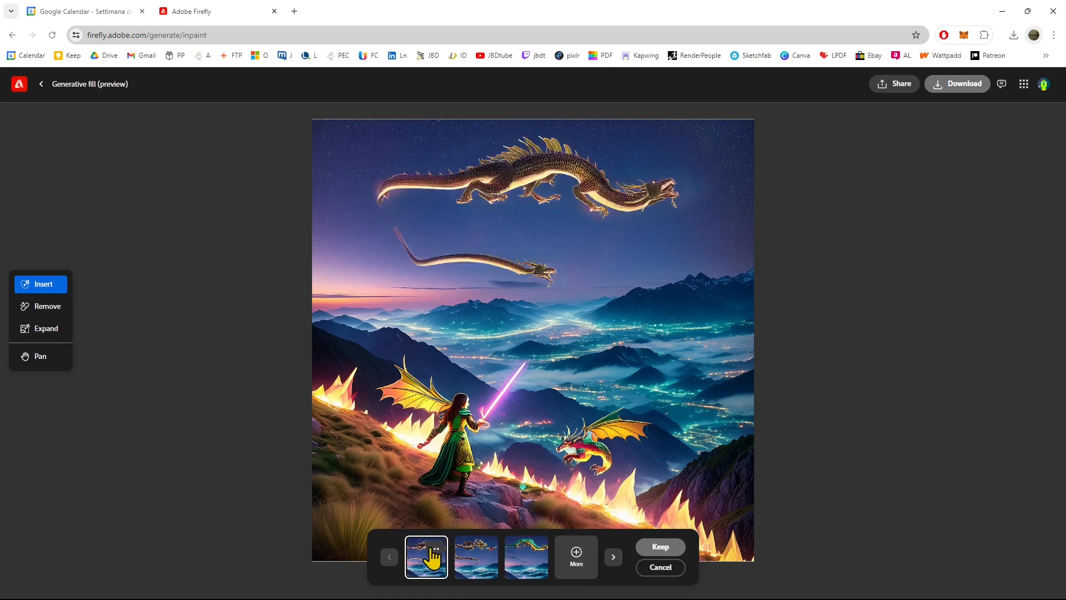
Step: Keep the first dragon variation, and try selecting and inverting the background before resetting the selection
{"action": "left_click", "coordinate": [649, 550]}
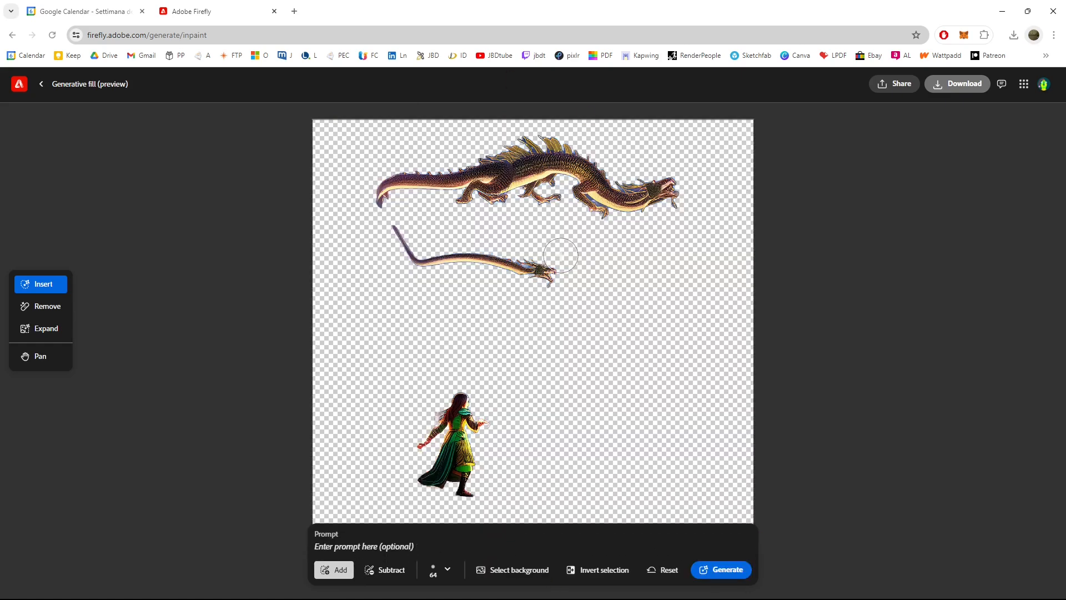
{"action": "left_click", "coordinate": [592, 577]}
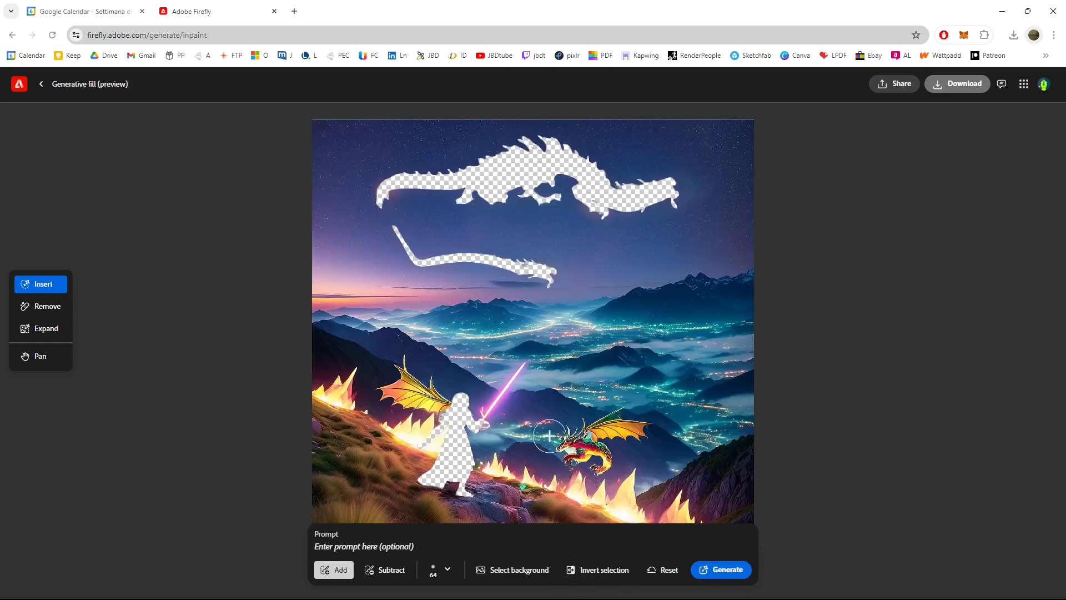
{"action": "left_click", "coordinate": [667, 571]}
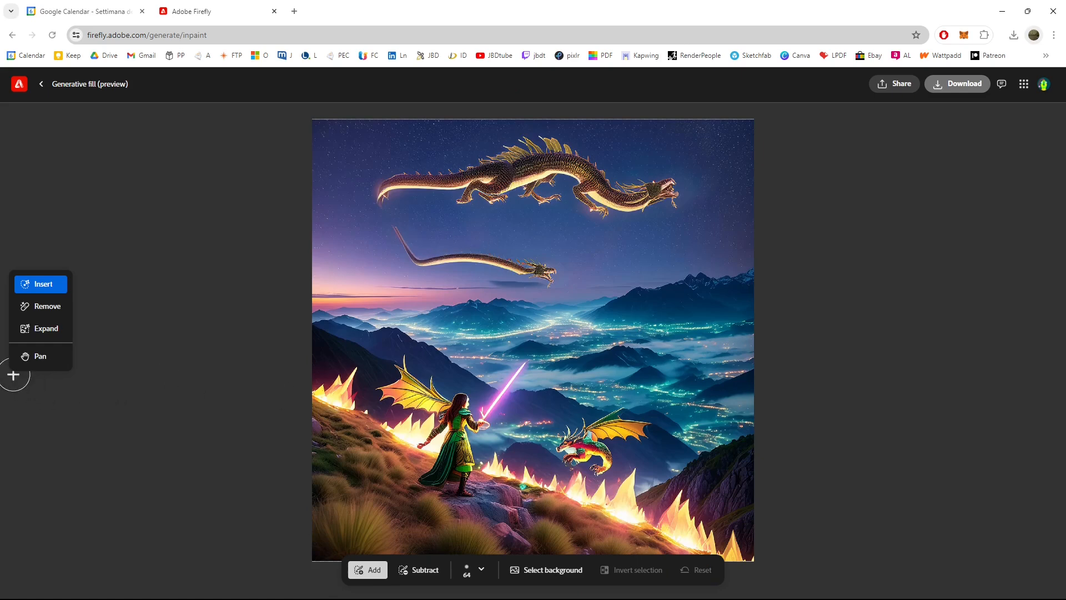
Step: Expand the image canvas to both sides, trim its height, and generate the new areas with the existing prompt "Firefly giant dragon neon"
{"action": "left_click", "coordinate": [46, 331]}
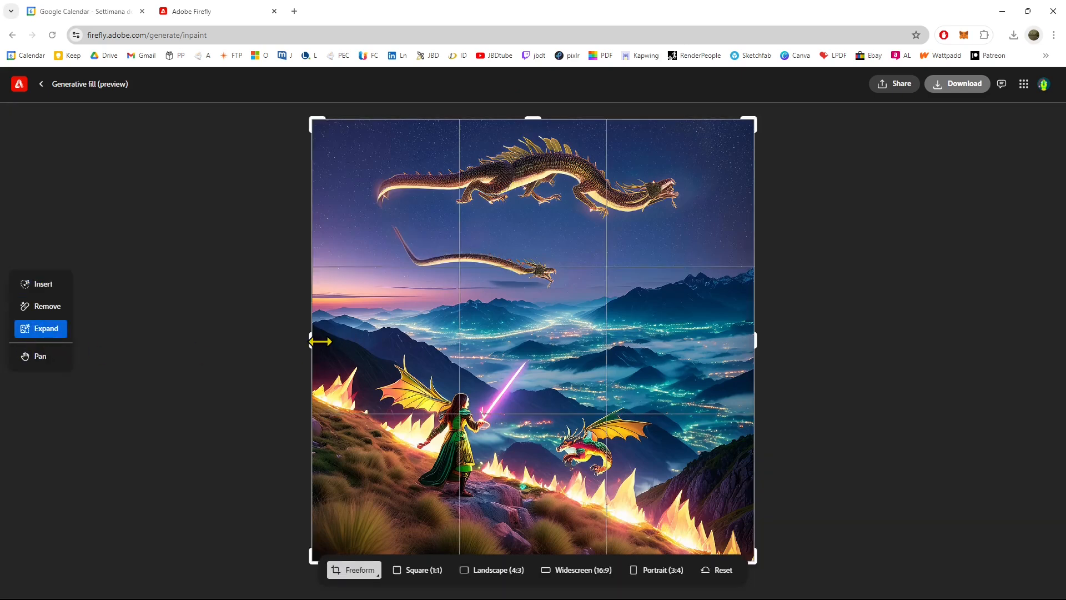
{"action": "left_click_drag", "start_coordinate": [321, 341], "coordinate": [240, 341]}
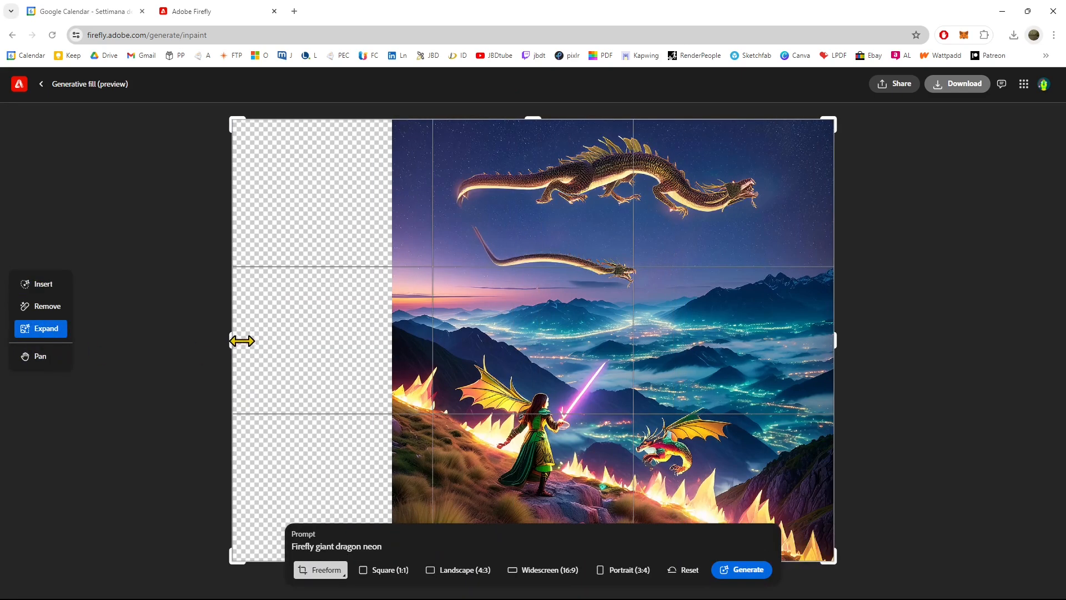
{"action": "left_click_drag", "start_coordinate": [843, 335], "coordinate": [917, 343]}
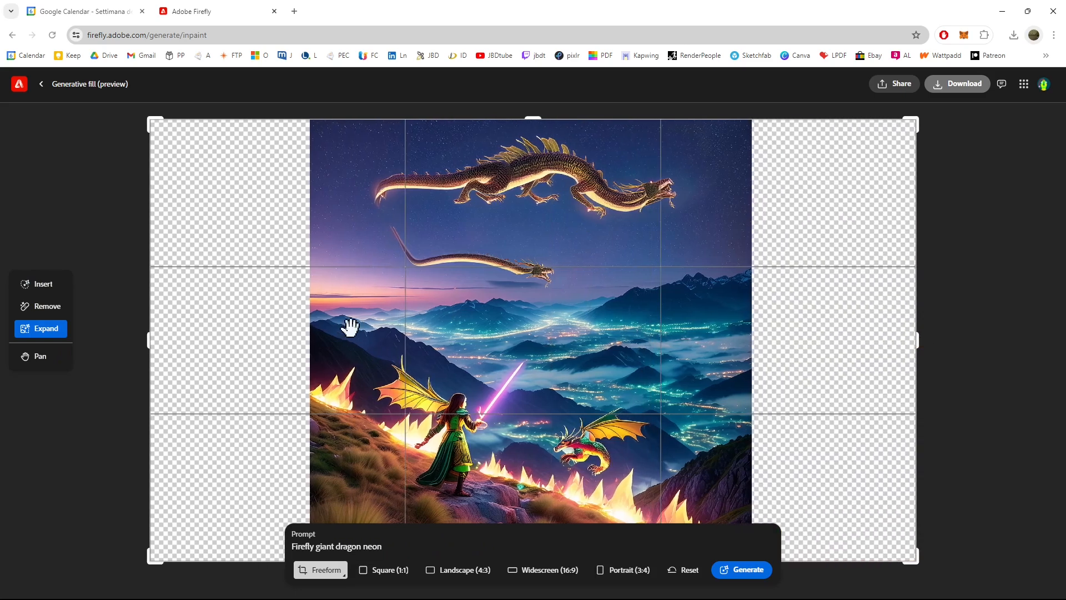
{"action": "left_click_drag", "start_coordinate": [537, 125], "coordinate": [537, 133]}
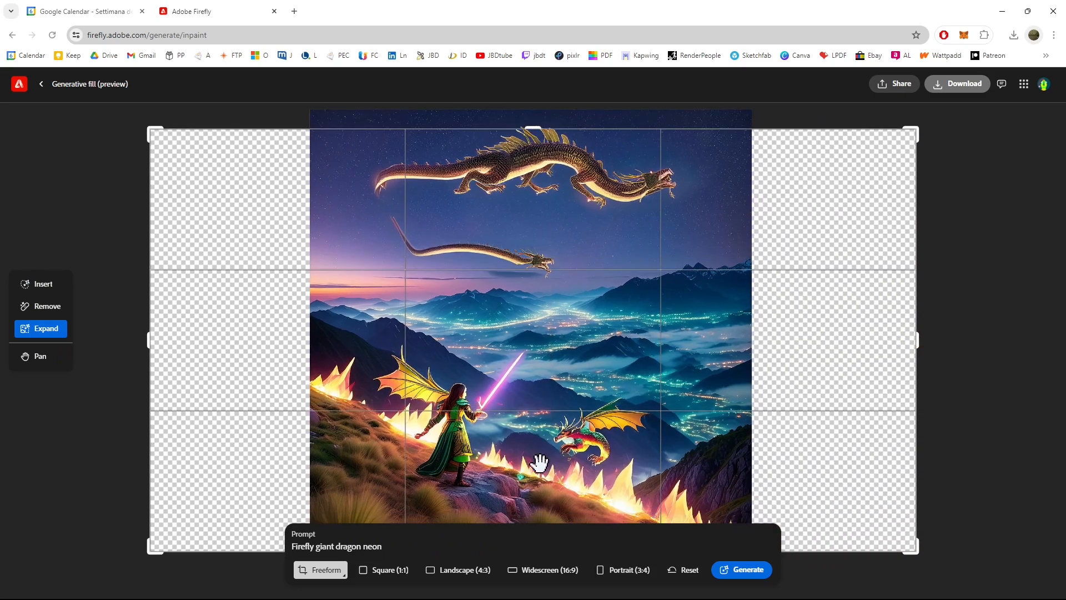
{"action": "left_click_drag", "start_coordinate": [910, 552], "coordinate": [909, 525]}
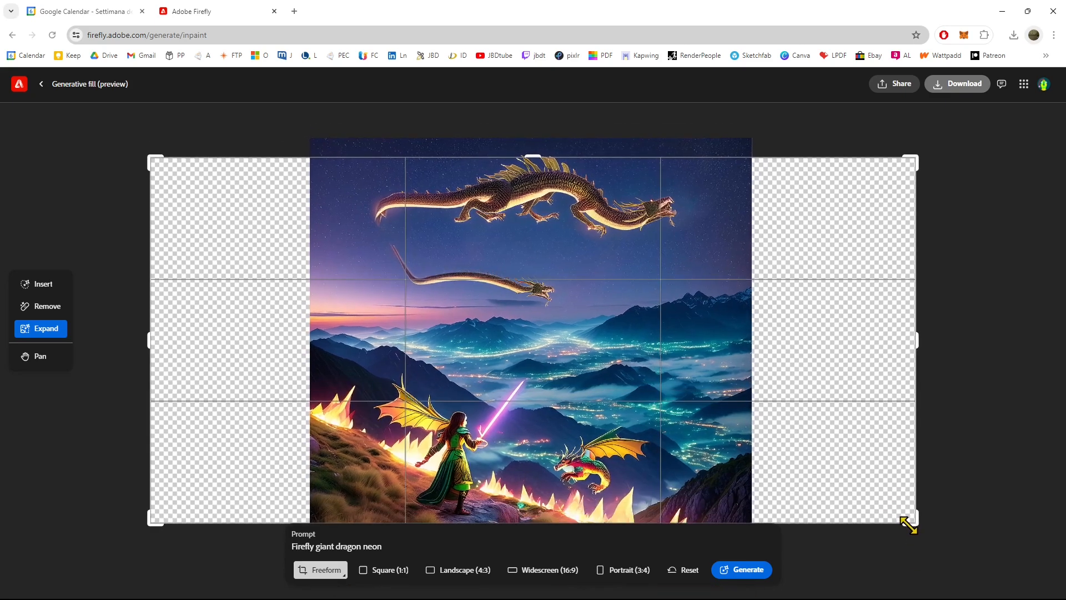
{"action": "left_click", "coordinate": [770, 572]}
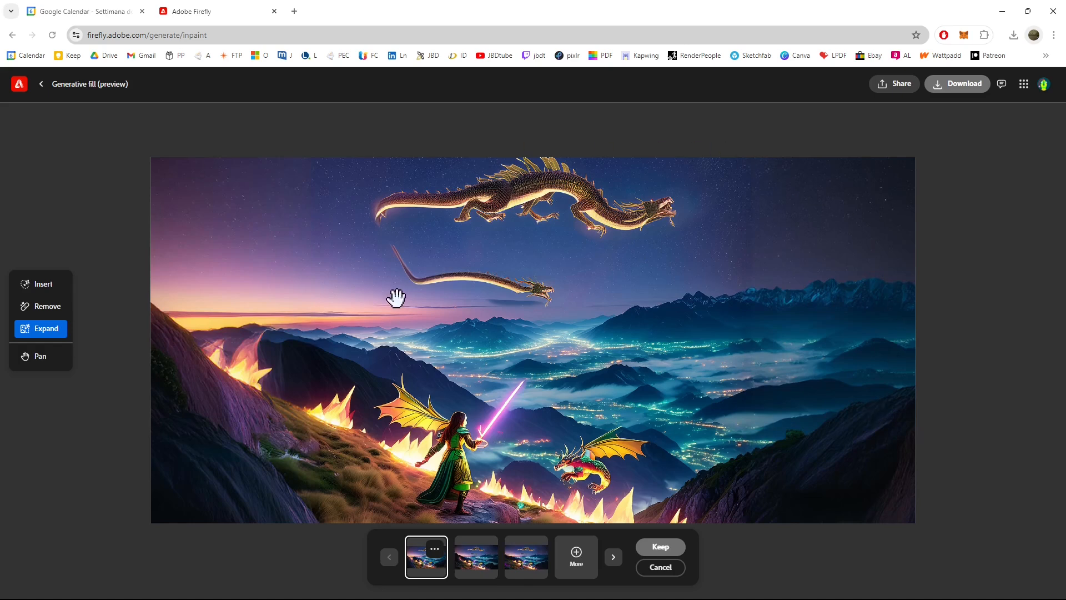
Step: Keep the first expanded variation and pan the widened image slightly
{"action": "left_click", "coordinate": [48, 367]}
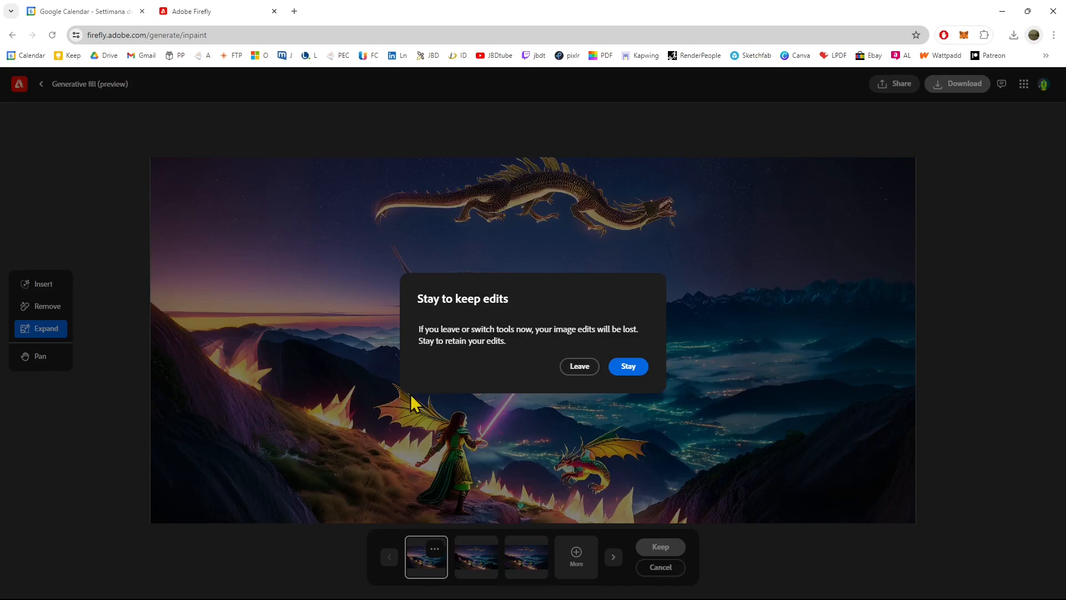
{"action": "left_click", "coordinate": [669, 545]}
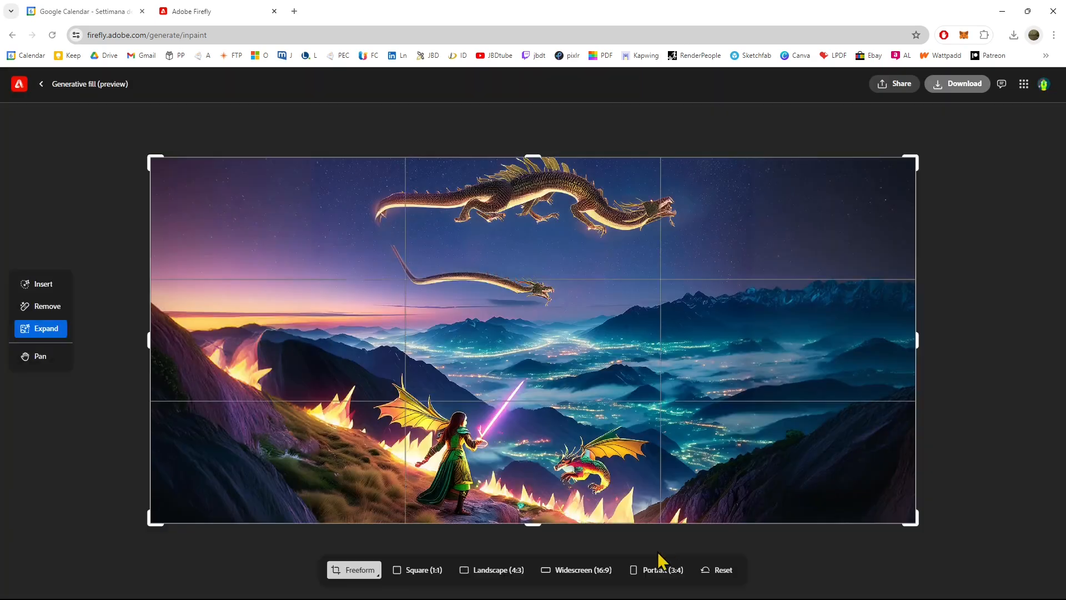
{"action": "left_click", "coordinate": [25, 359]}
{"action": "left_click_drag", "start_coordinate": [281, 341], "coordinate": [400, 374]}
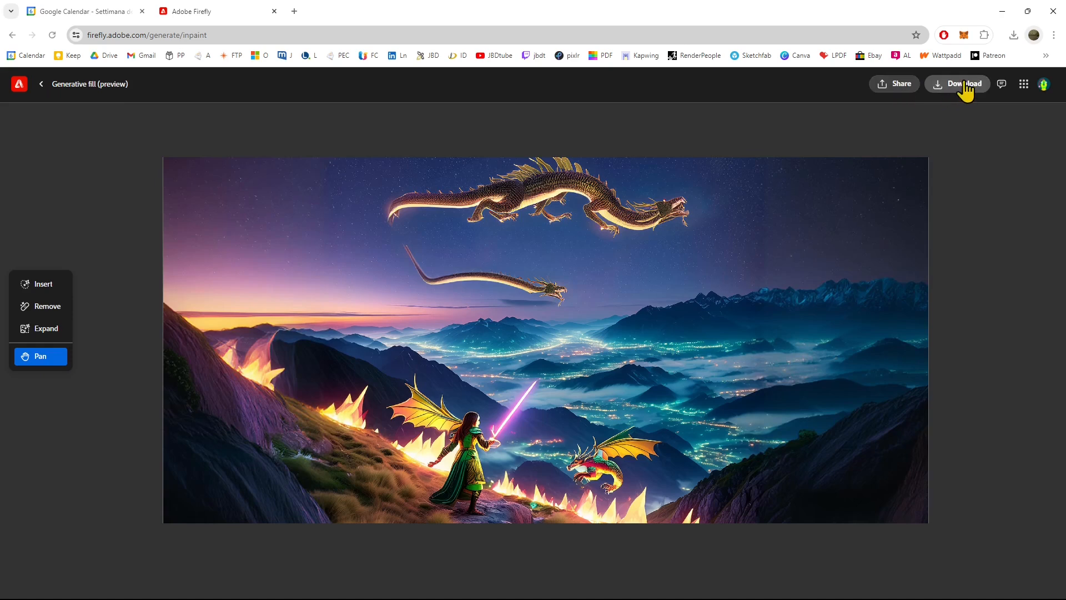
Step: Return to the Generative fill start page and load a rocky landscape photo from the "Foto e Video" folder beside the browser
{"action": "left_click", "coordinate": [47, 90]}
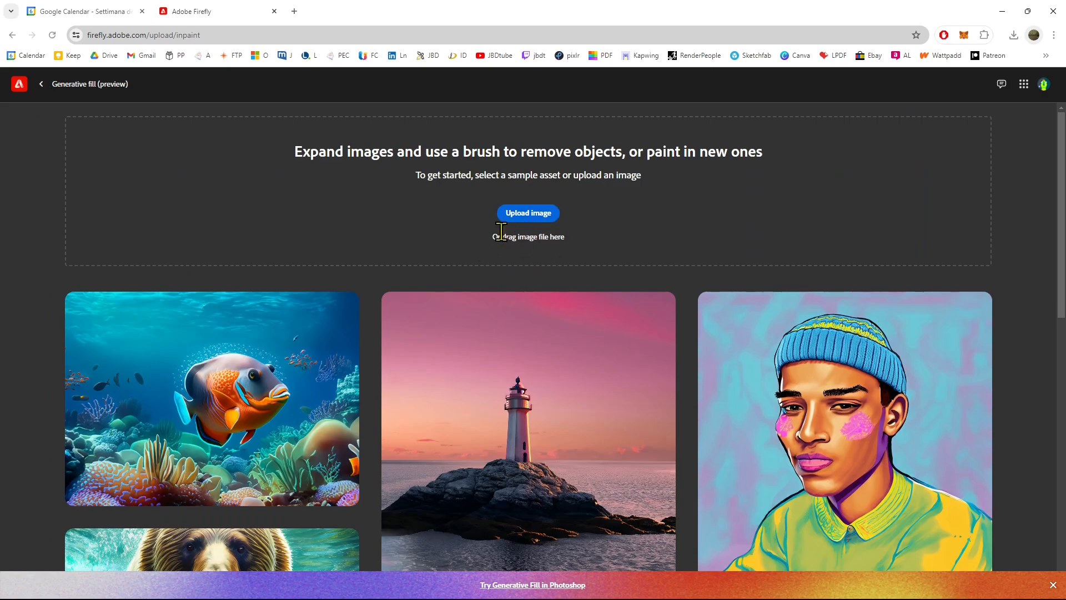
{"action": "double_click", "coordinate": [459, 12]}
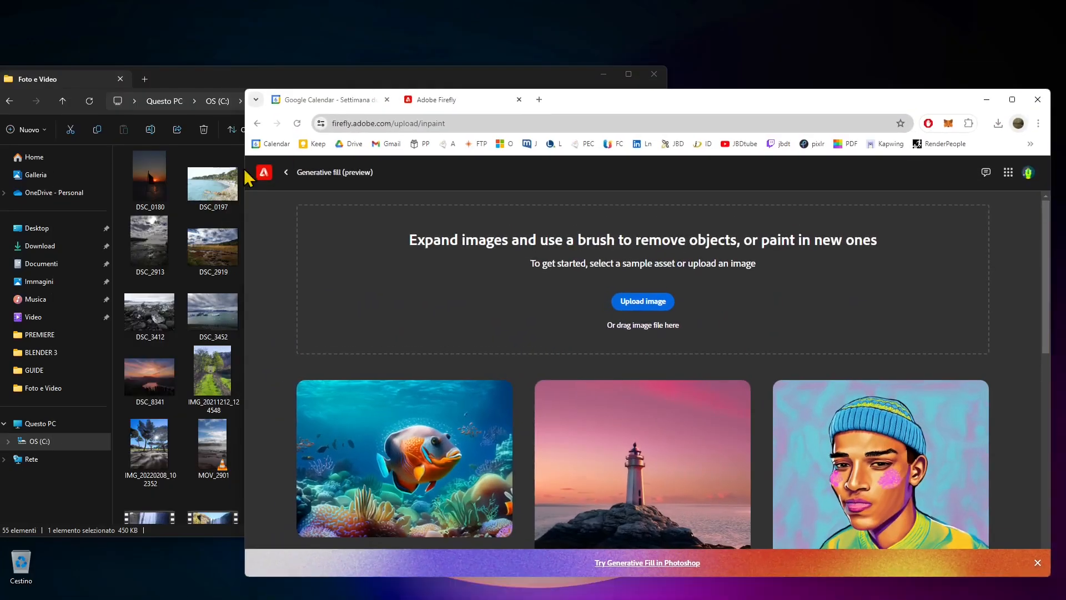
{"action": "left_click", "coordinate": [205, 96]}
{"action": "left_click_drag", "start_coordinate": [329, 250], "coordinate": [722, 296]}
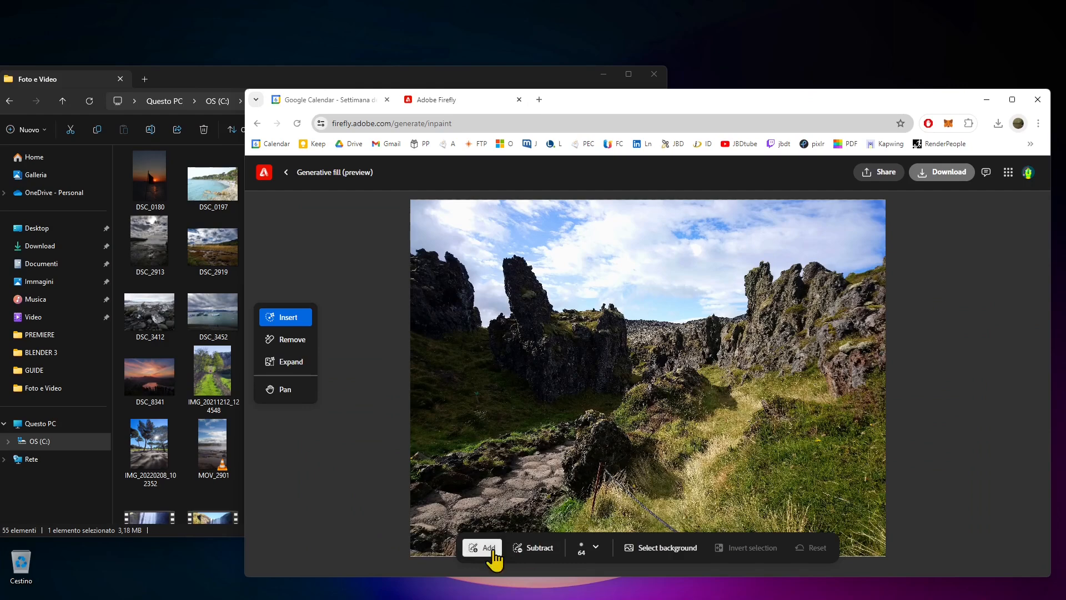
Step: Brush a tall figure-shaped area on the grassy slope and generate it with the prompt "knight with axe"
{"action": "mouse_move", "coordinate": [727, 425]}
{"action": "left_mouse_down"}
{"action": "mouse_move", "coordinate": [690, 442]}
{"action": "mouse_move", "coordinate": [722, 389]}
{"action": "mouse_move", "coordinate": [711, 294]}
{"action": "left_mouse_up"}
{"action": "left_click", "coordinate": [506, 522]}
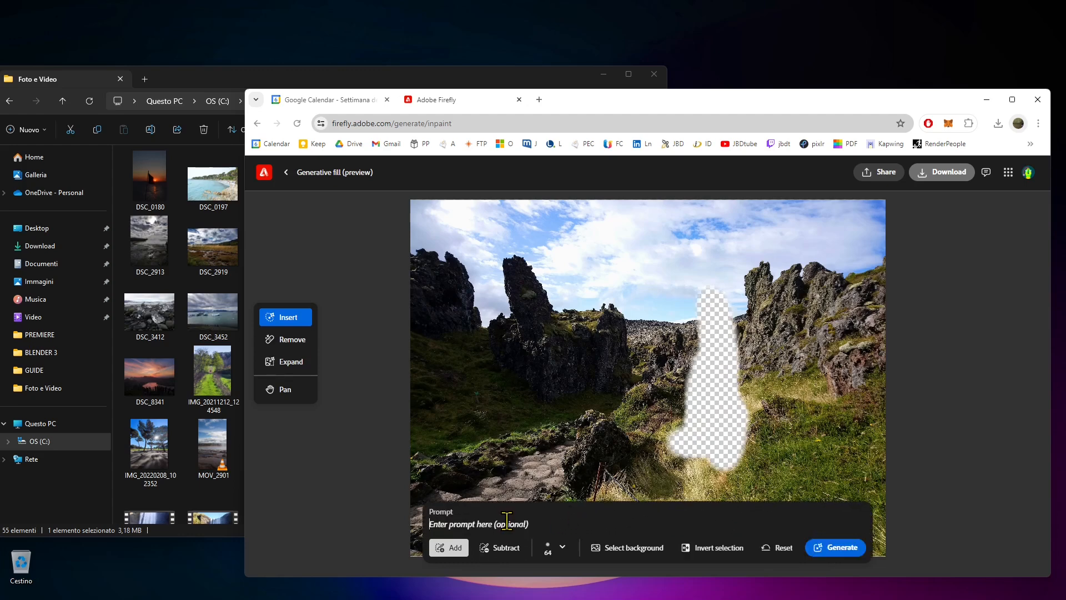
{"action": "type", "text": "kin"}
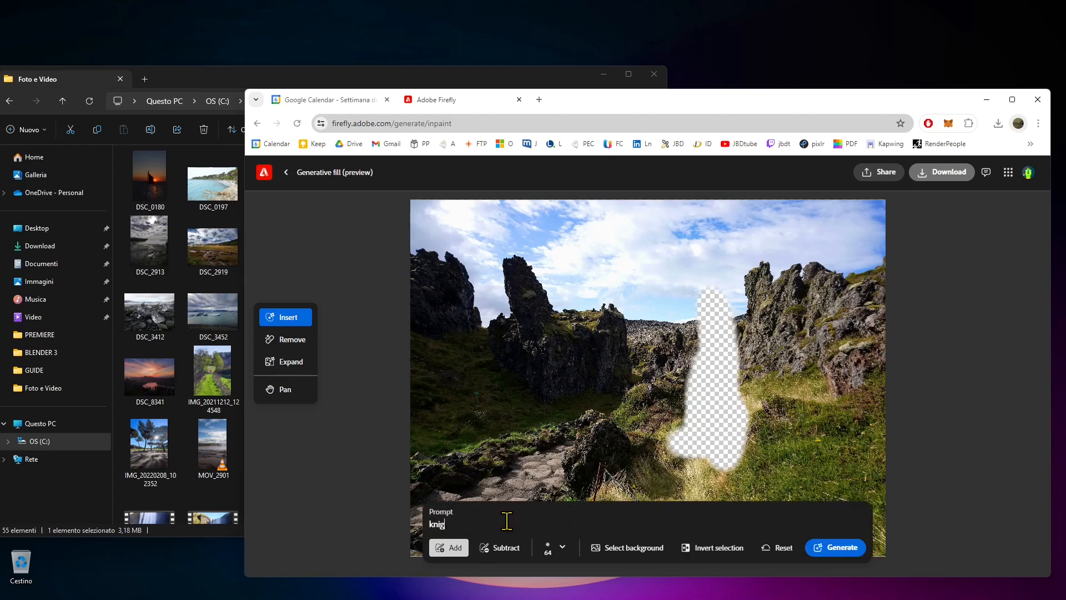
{"action": "type", "text": "ght with axe"}
{"action": "key", "text": "Return"}
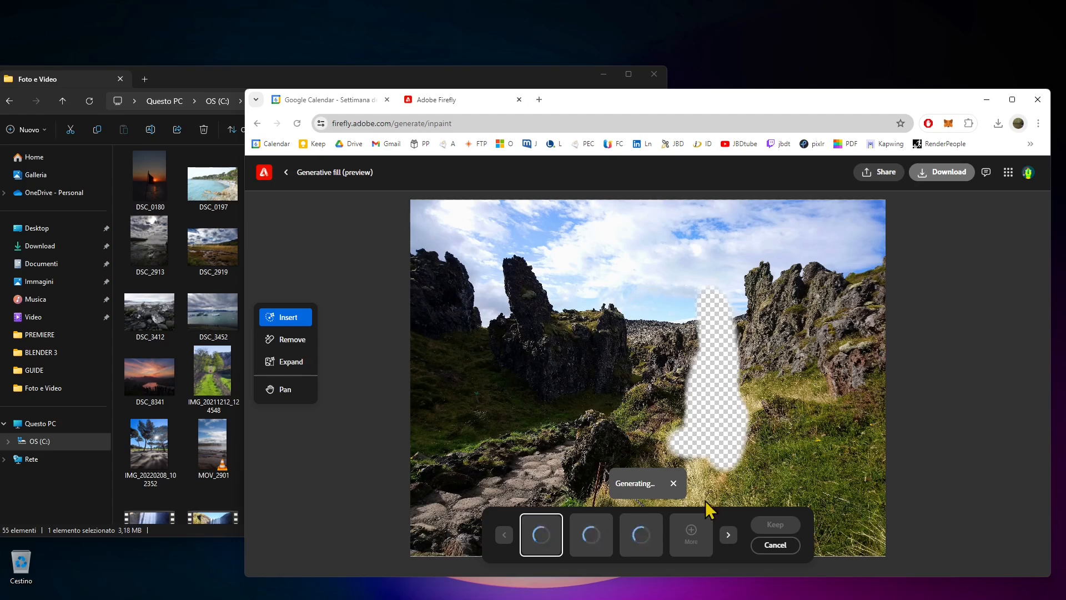
Step: Compare the second and third knight variations and return to the first one
{"action": "left_click", "coordinate": [605, 542]}
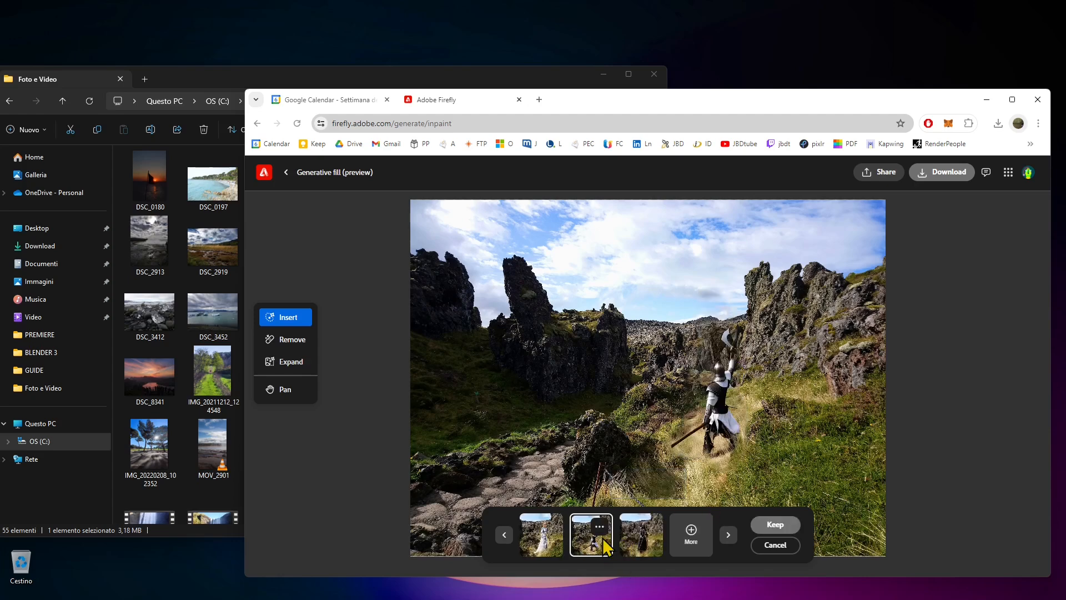
{"action": "left_click", "coordinate": [634, 542]}
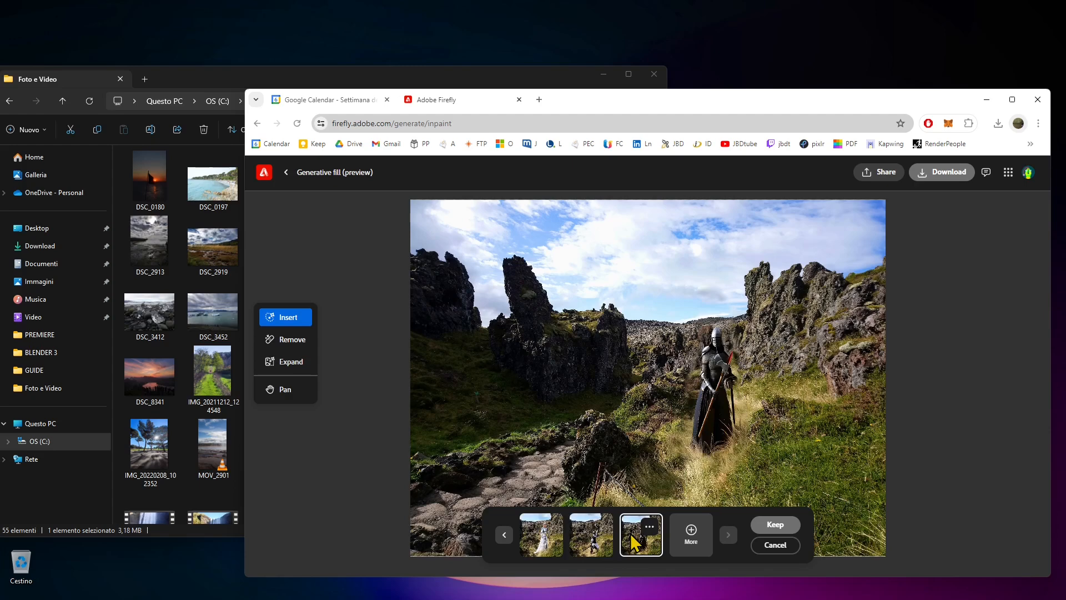
{"action": "left_click", "coordinate": [540, 546]}
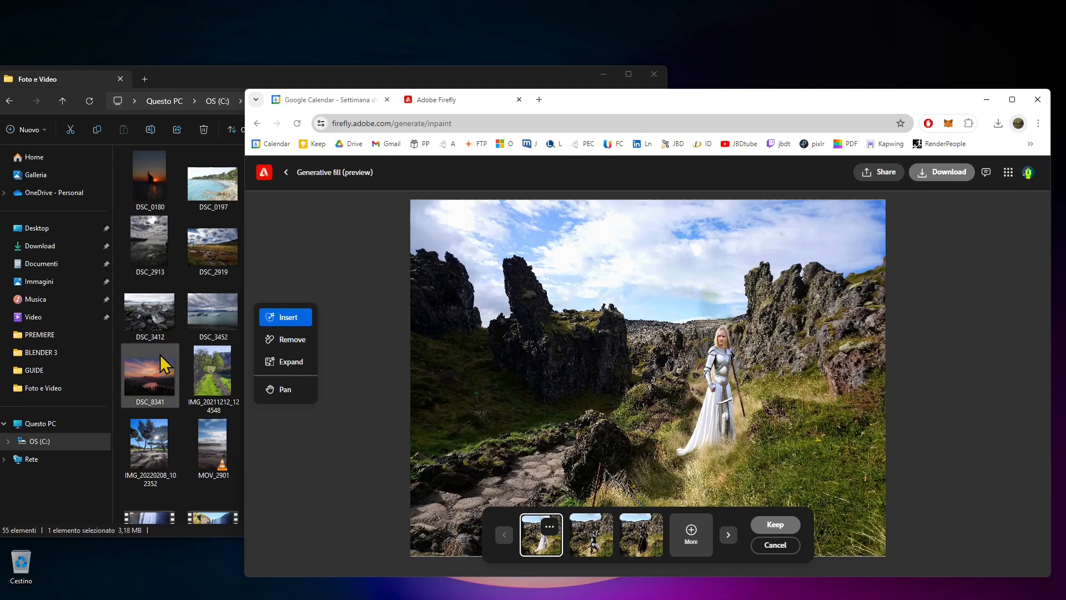
Step: Maximize the browser window and leave Generative fill to return to the Firefly home page
{"action": "double_click", "coordinate": [622, 100]}
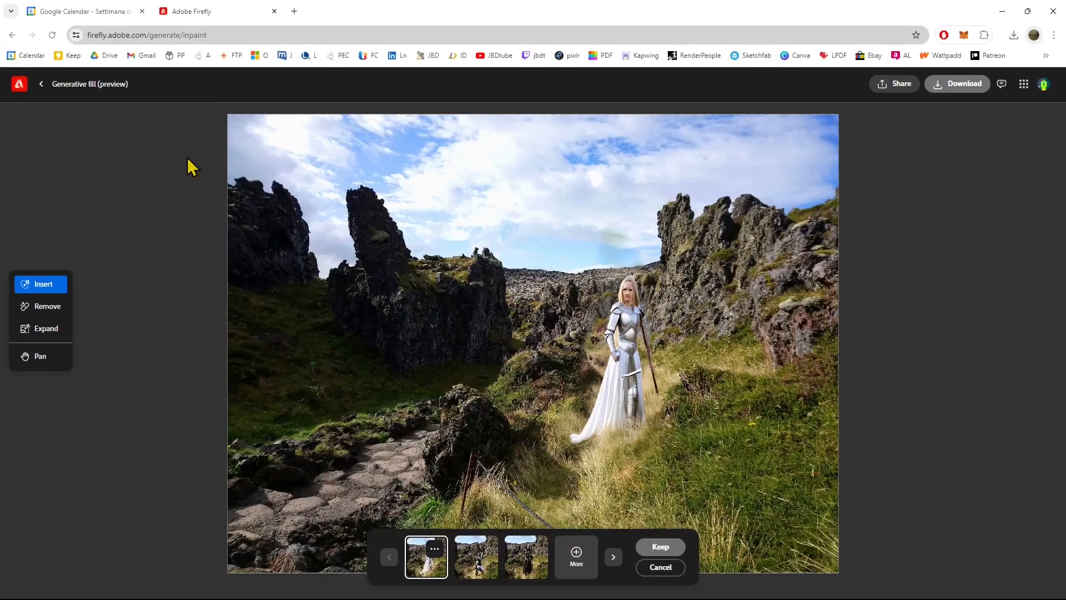
{"action": "left_click", "coordinate": [42, 88]}
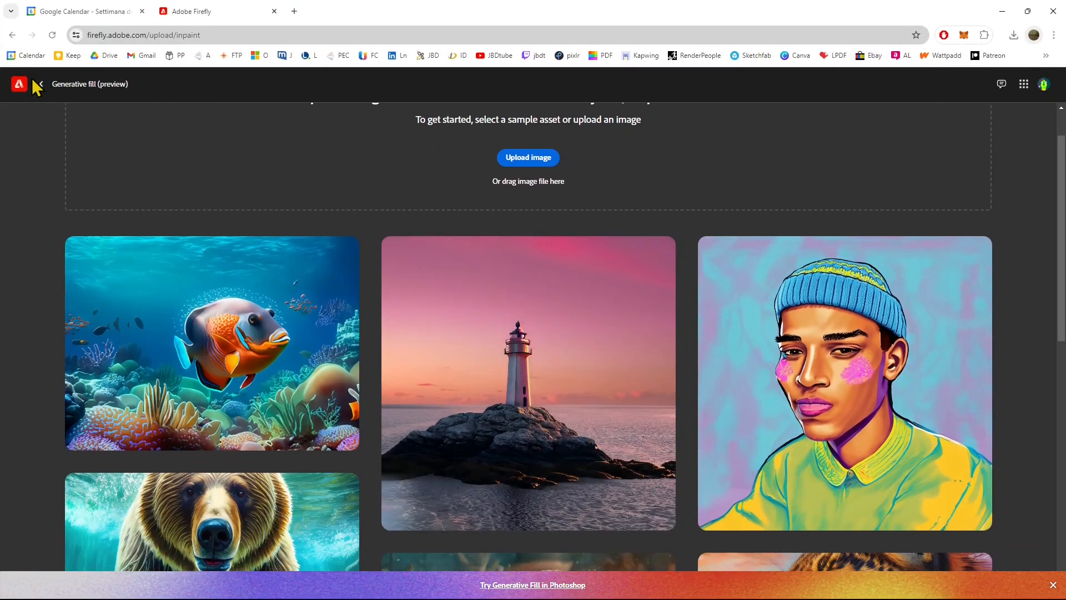
{"action": "left_click", "coordinate": [42, 85]}
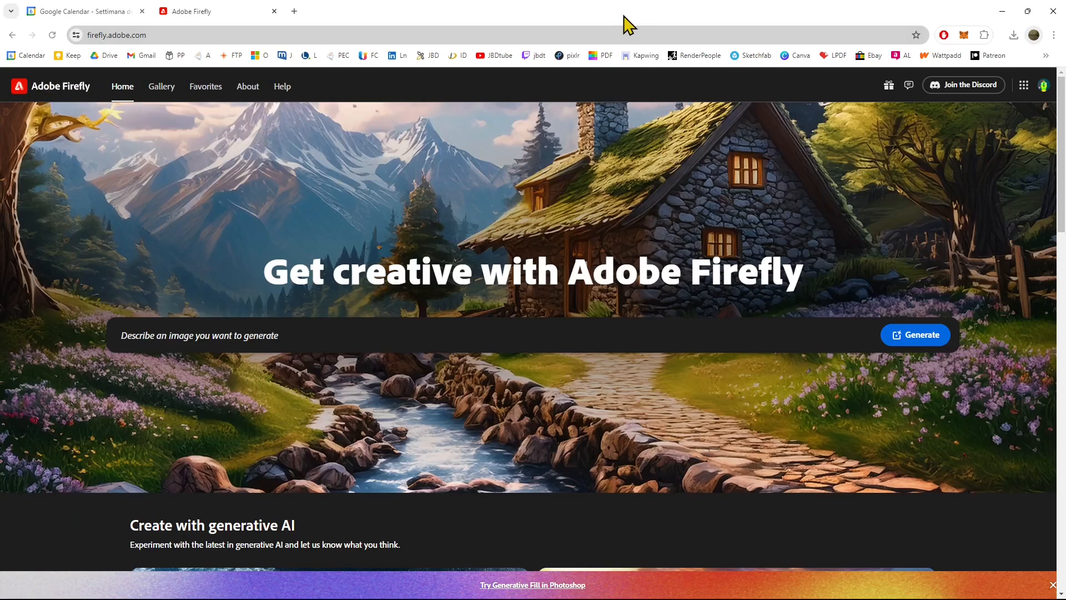
{"action": "type", "text": "Beautiful cozy fan"}
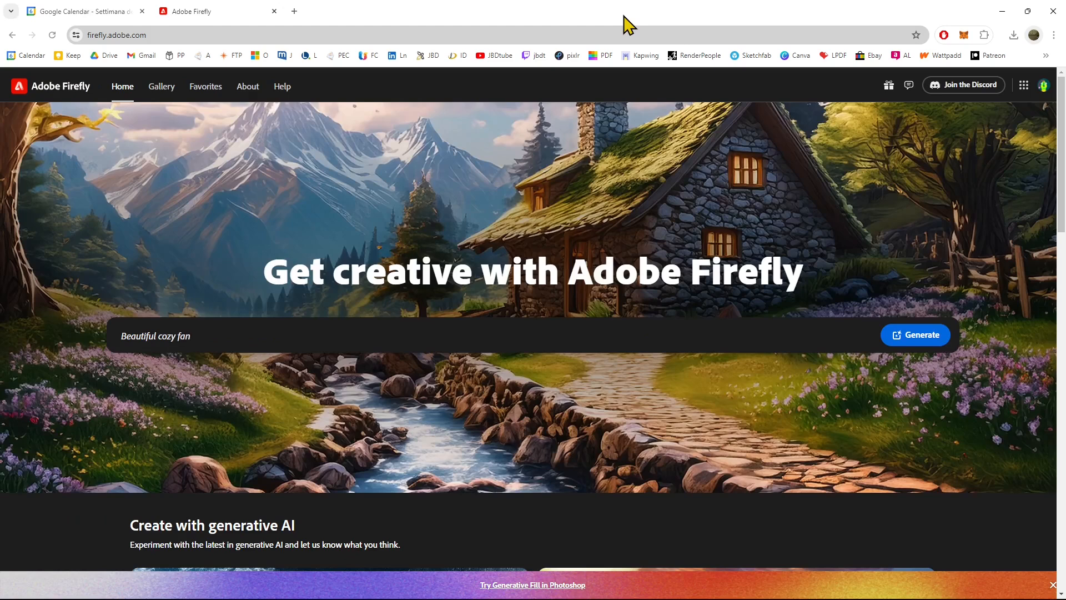
{"action": "type", "text": "tasy stone cottage in a spring forest aside a cob"}
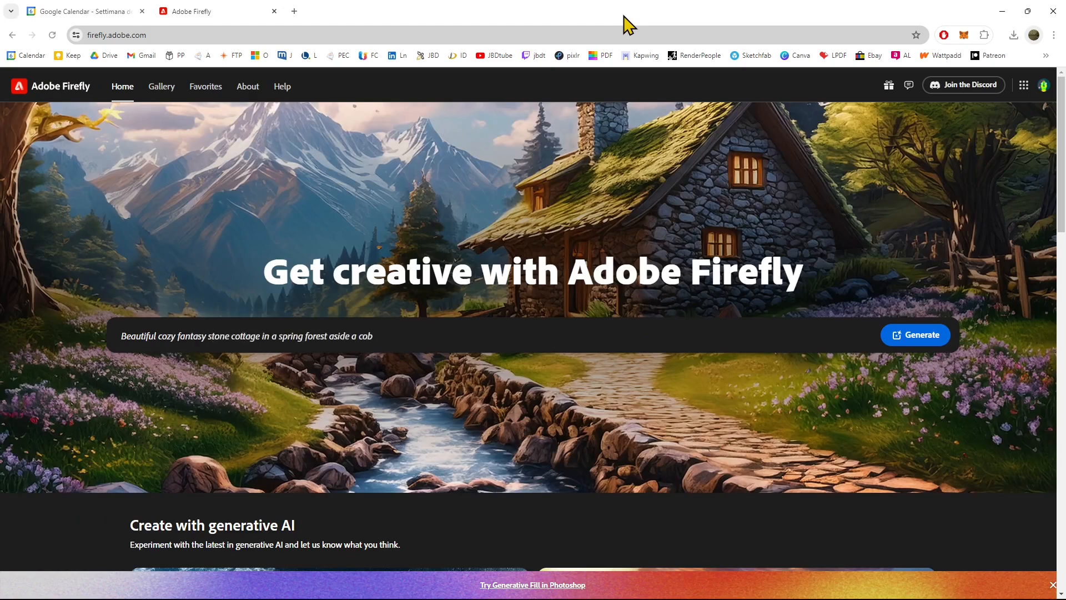
{"action": "type", "text": "blestone path and a babbling brook. Stone"}
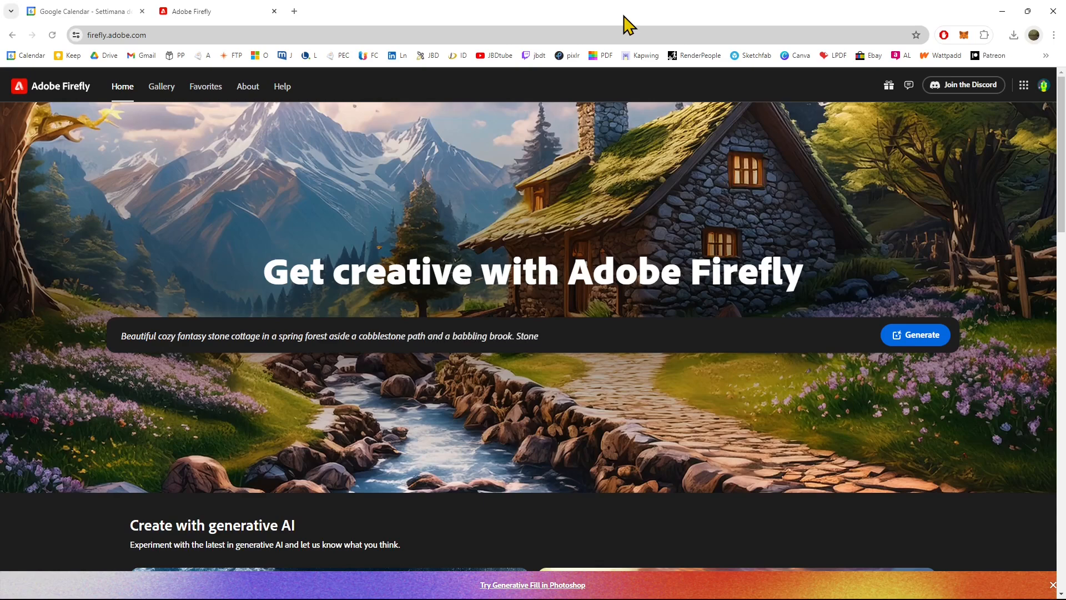
{"action": "type", "text": " wall. Mountains in the distance. Magical tone"}
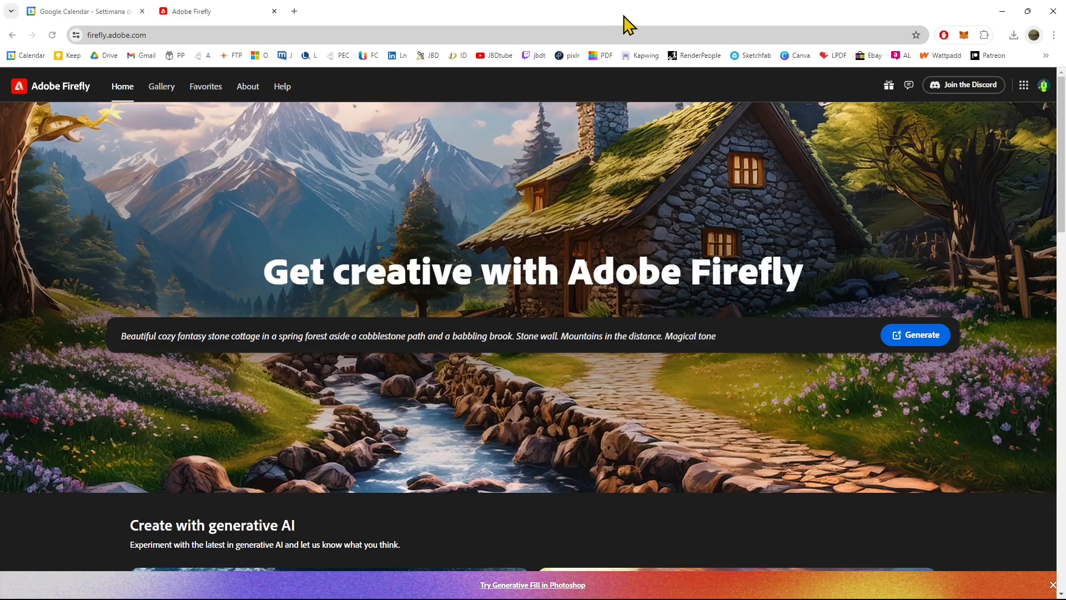
{"action": "type", "text": " and feel, hyper"}
{"action": "key", "text": "BackSpace"}
{"action": "key", "text": "BackSpace"}
{"action": "key", "text": "BackSpace"}
{"action": "key", "text": "BackSpace"}
{"action": "key", "text": "BackSpace"}
{"action": "key", "text": "BackSpace"}
{"action": "key", "text": "BackSpace"}
{"action": "key", "text": "BackSpace"}
{"action": "key", "text": "BackSpace"}
{"action": "key", "text": "BackSpace"}
{"action": "key", "text": "BackSpace"}
{"action": "key", "text": "BackSpace"}
{"action": "key", "text": "BackSpace"}
{"action": "key", "text": "BackSpace"}
{"action": "key", "text": "BackSpace"}
{"action": "key", "text": "BackSpace"}
{"action": "key", "text": "BackSpace"}
{"action": "key", "text": "BackSpace"}
{"action": "key", "text": "BackSpace"}
{"action": "key", "text": "BackSpace"}
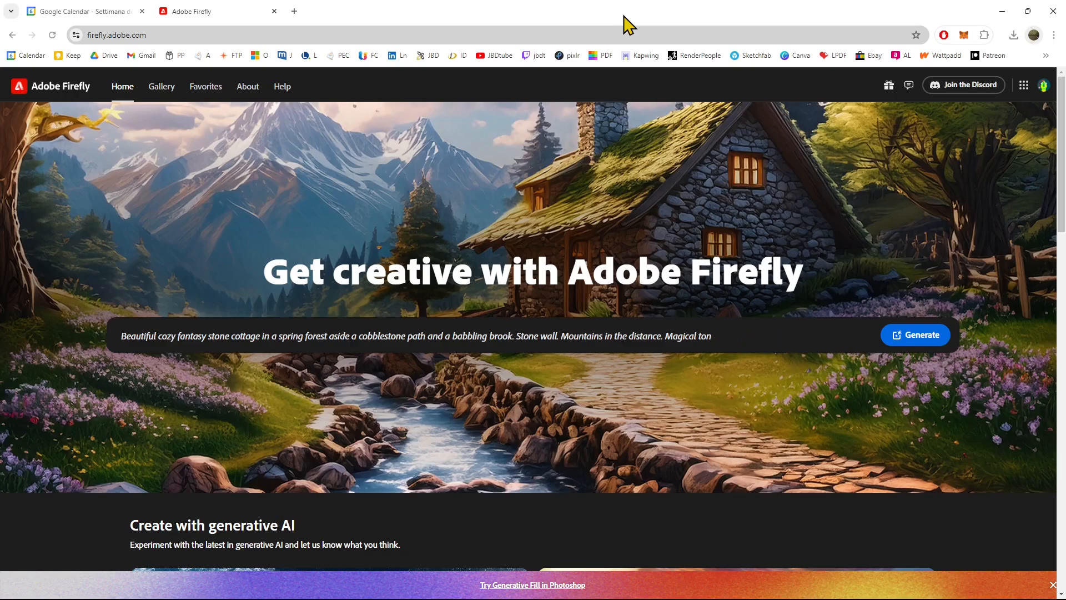